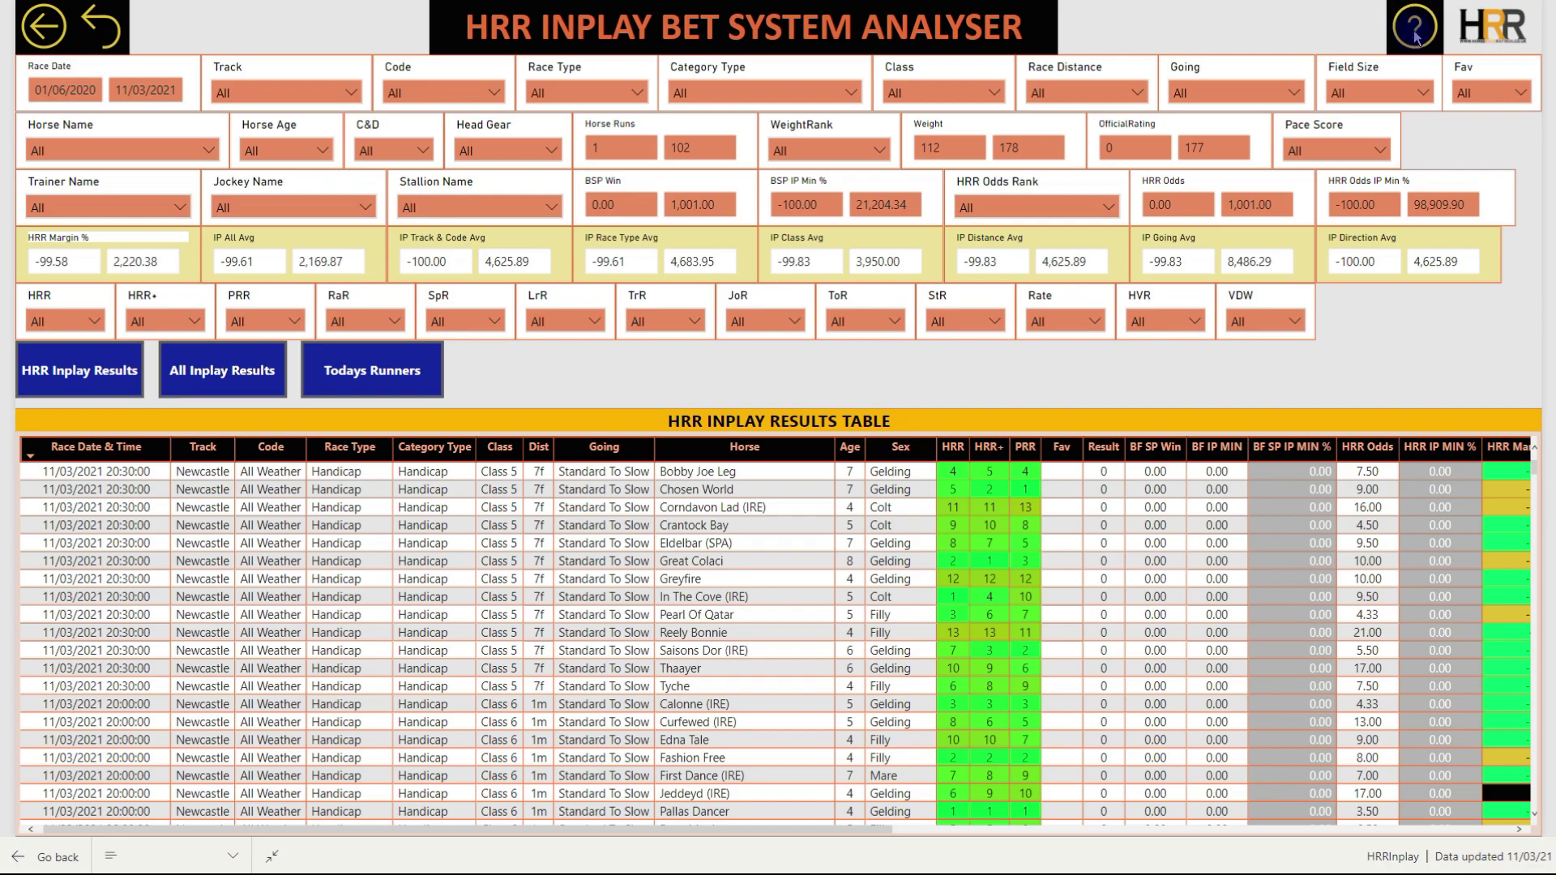
# Examine the range of scores offered in the Pace Score filter.
pyautogui.click(1160, 205)
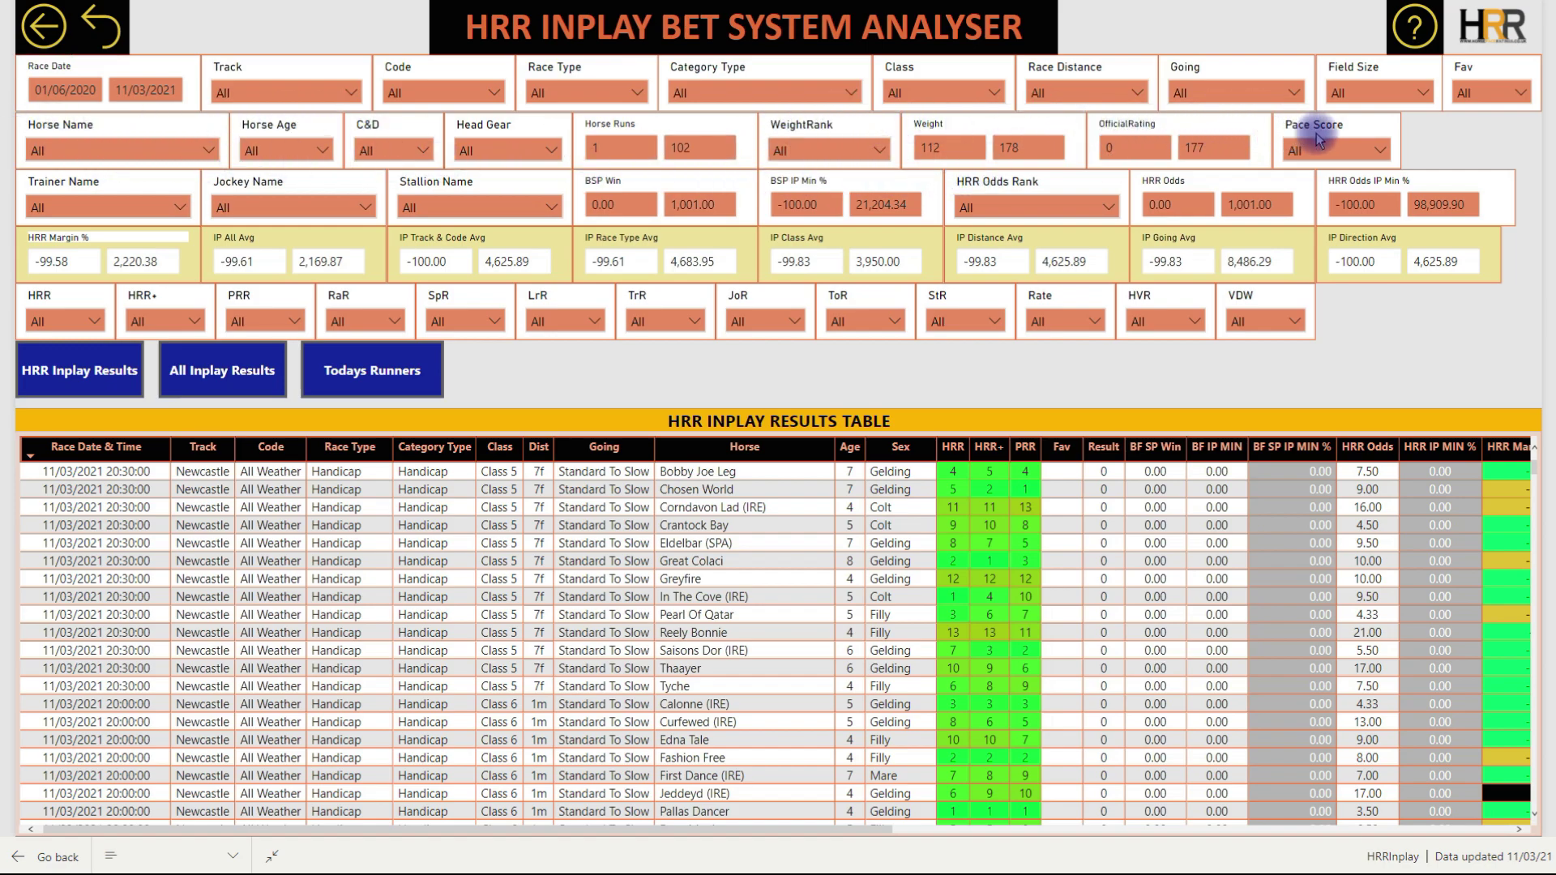
pyautogui.click(1378, 152)
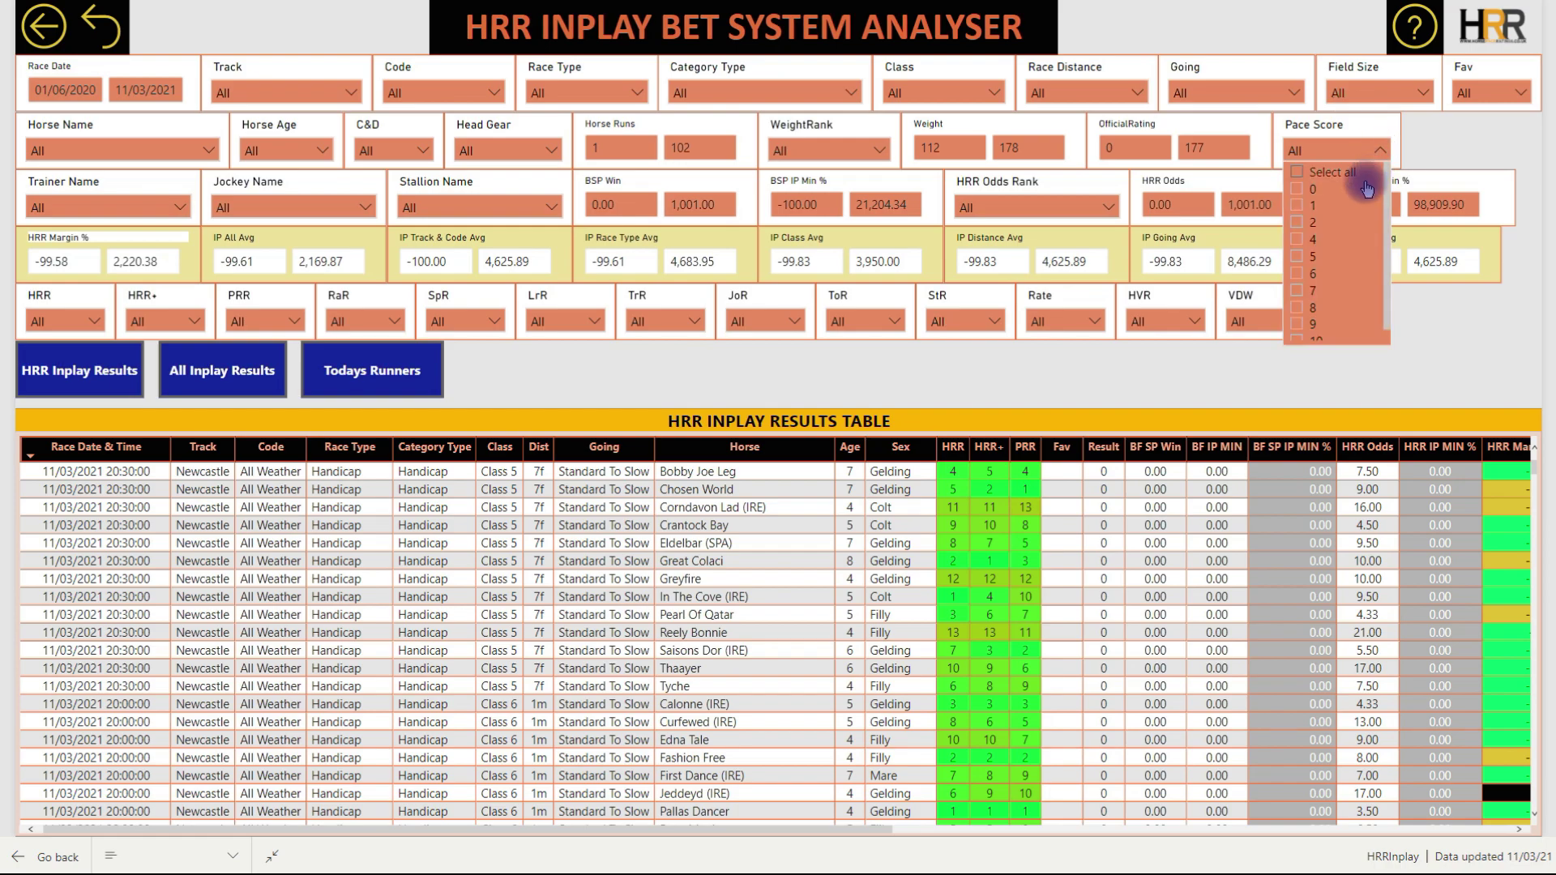
pyautogui.scroll(-1, 1365, 209)
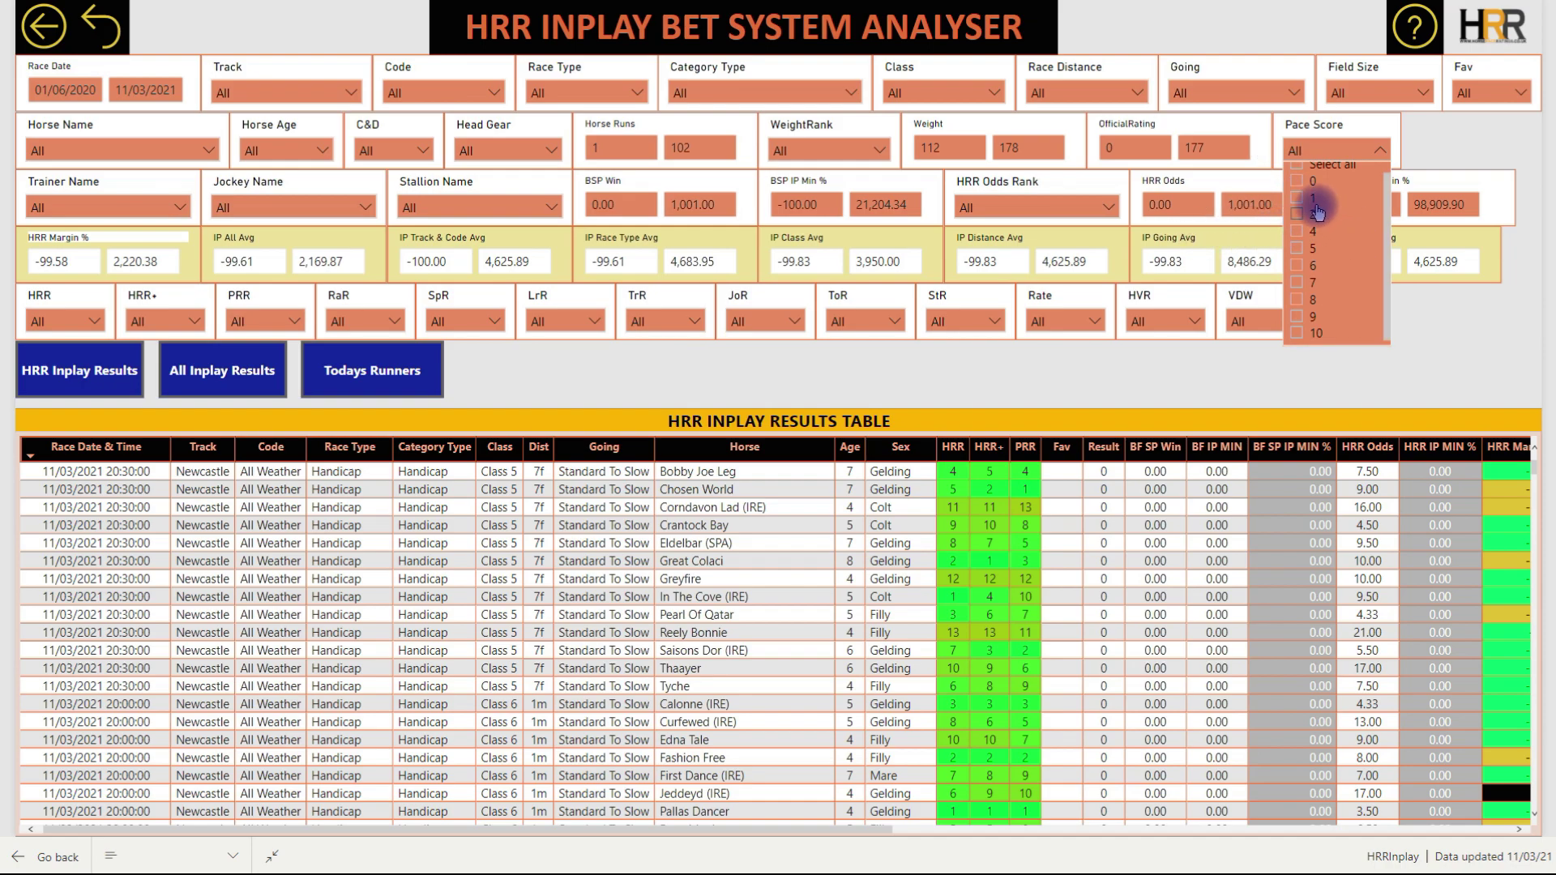
pyautogui.click(1098, 406)
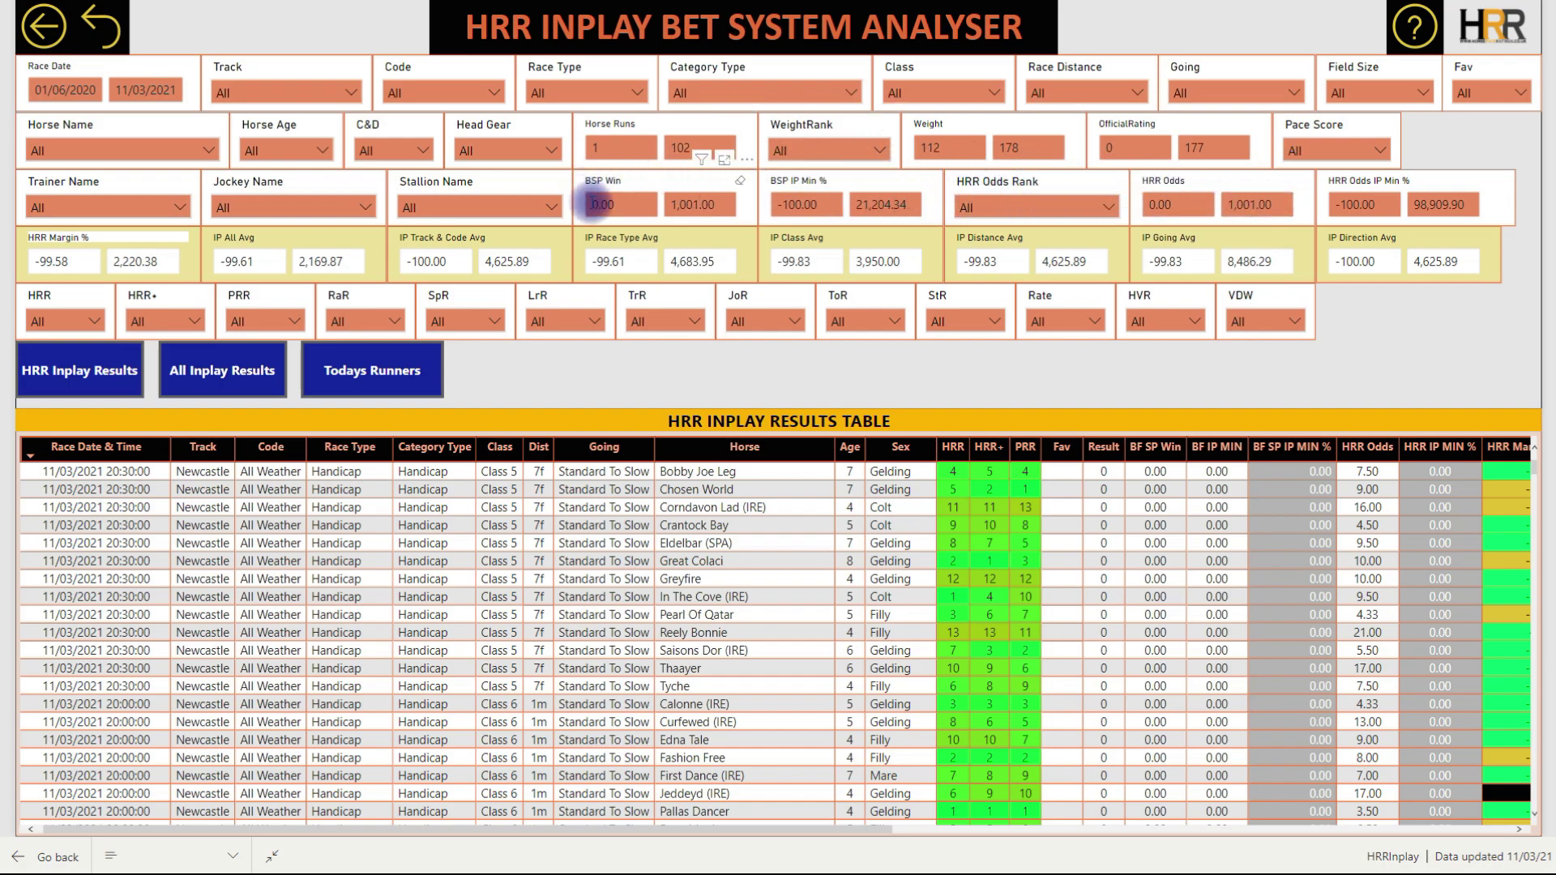
# Filter the HRR Inplay Results table to horses with HRR Odds Rank 1.
pyautogui.click(1104, 210)
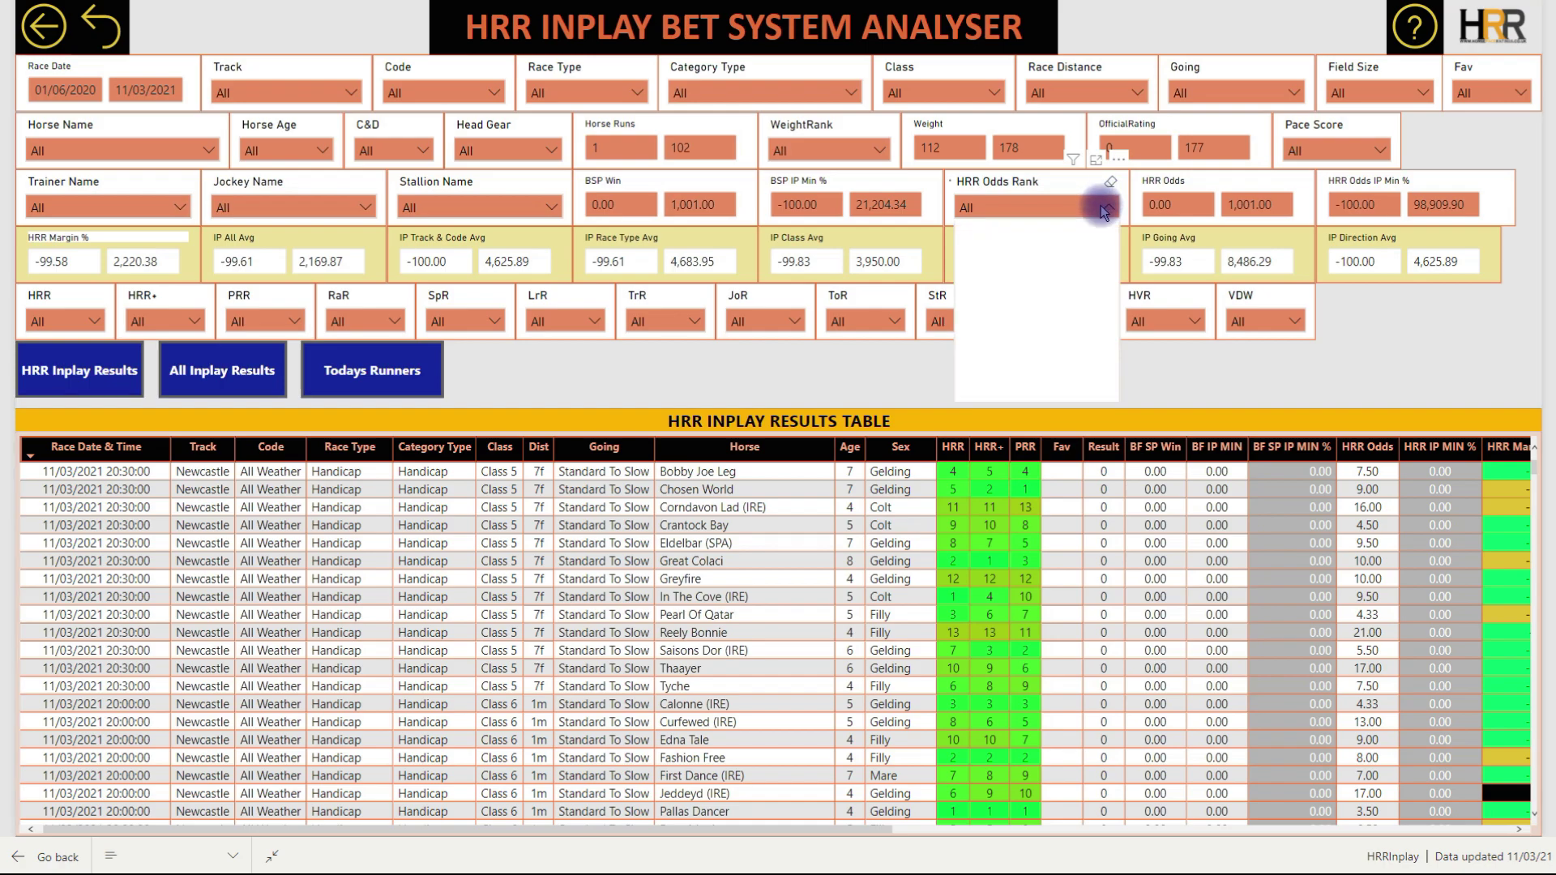
pyautogui.click(968, 264)
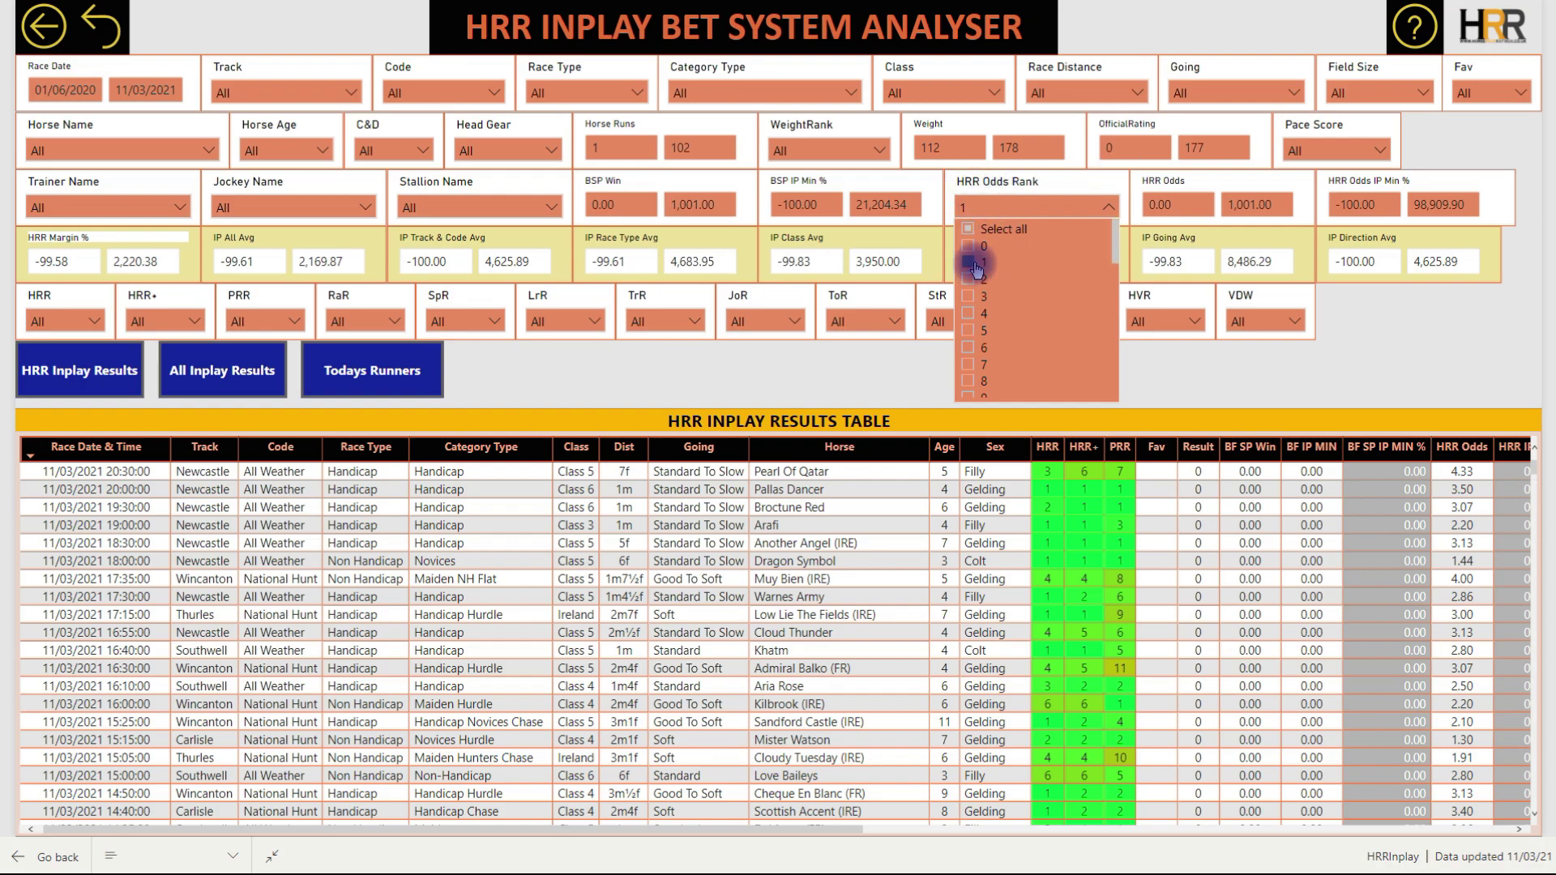
pyautogui.click(1181, 200)
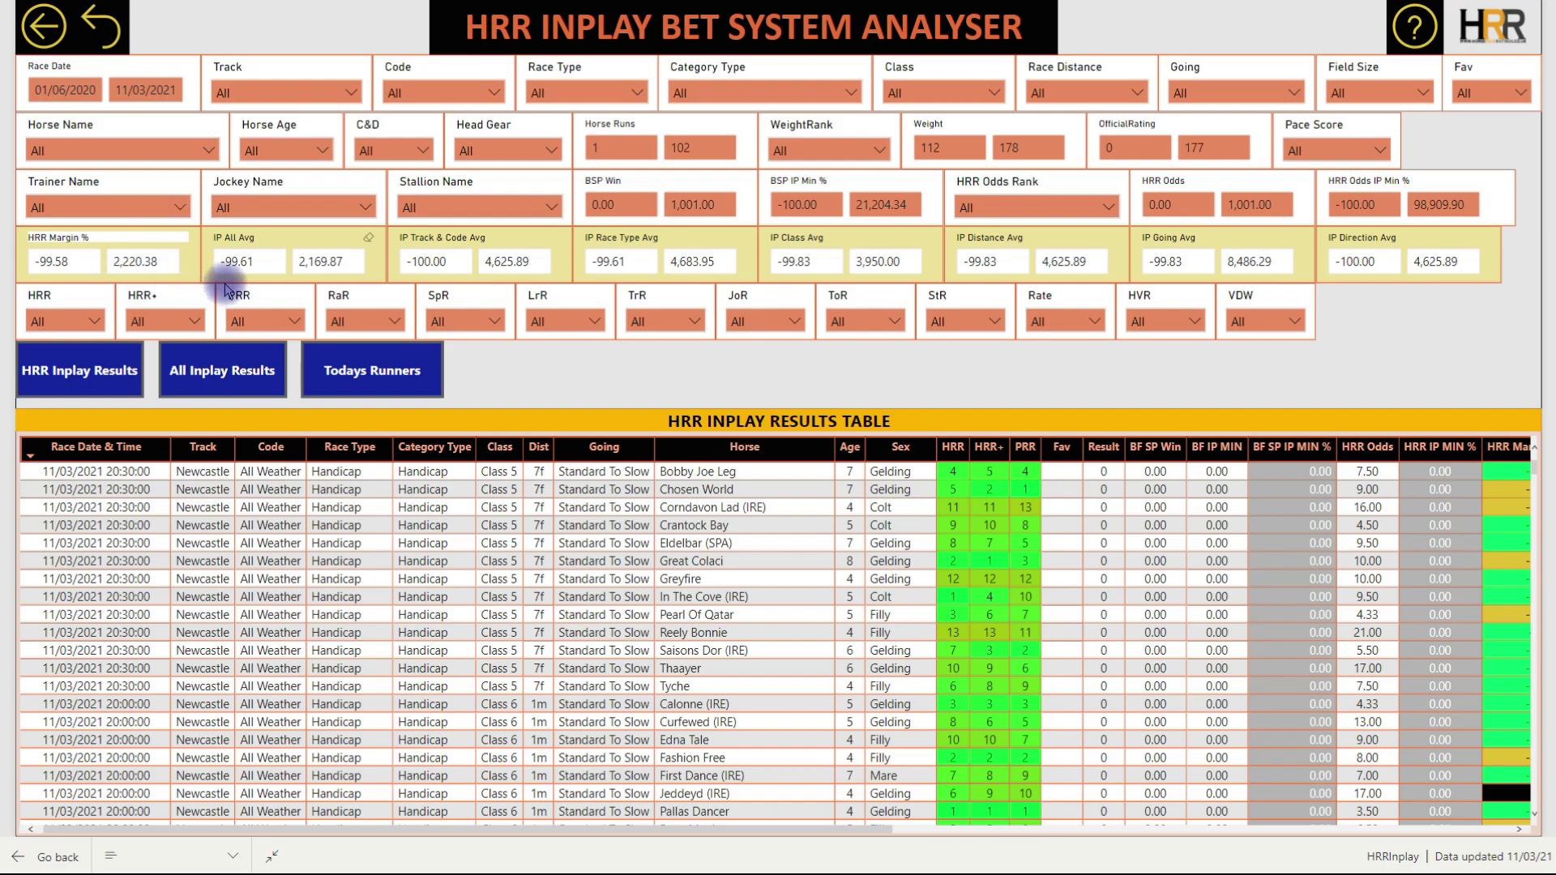
# View the All Inplay Results table and the Todays Runners horse list, and return to the HRR Inplay Results table.
pyautogui.moveTo(270, 277)
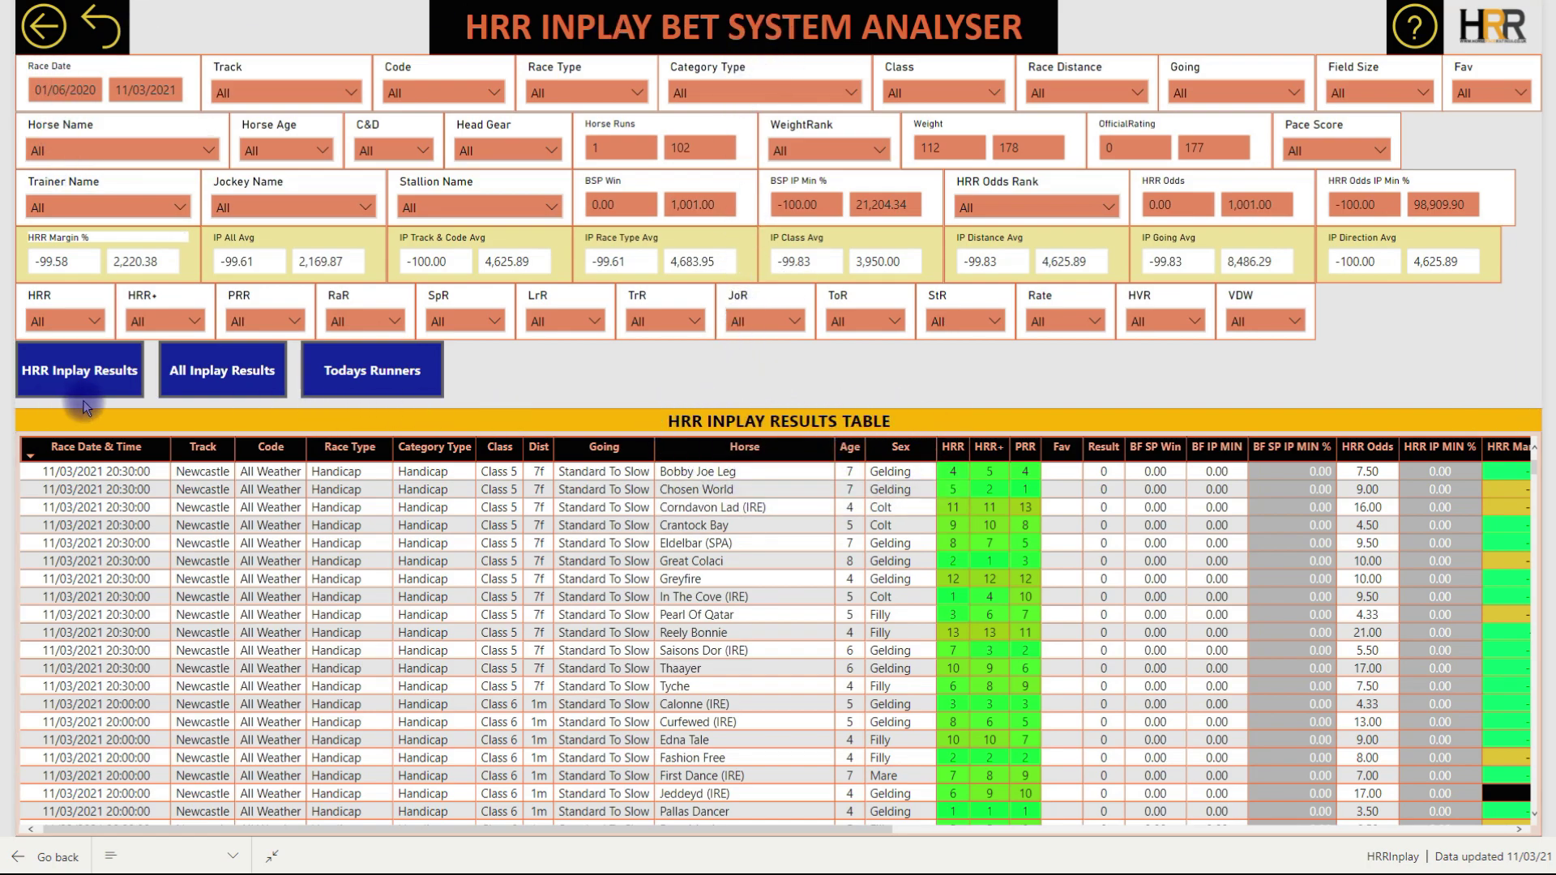
pyautogui.click(231, 373)
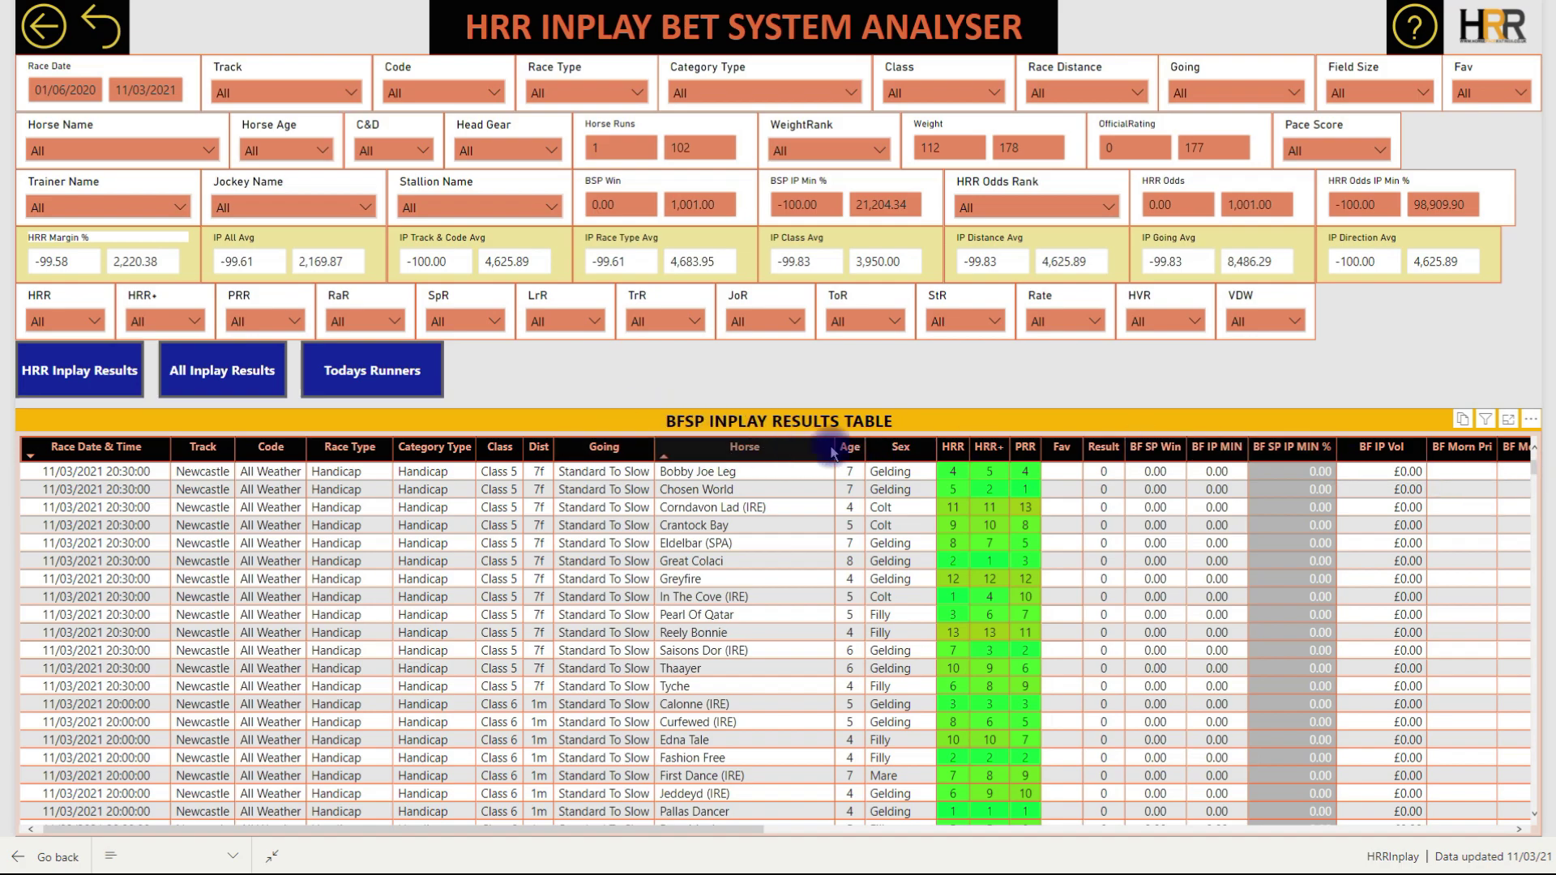
pyautogui.click(372, 376)
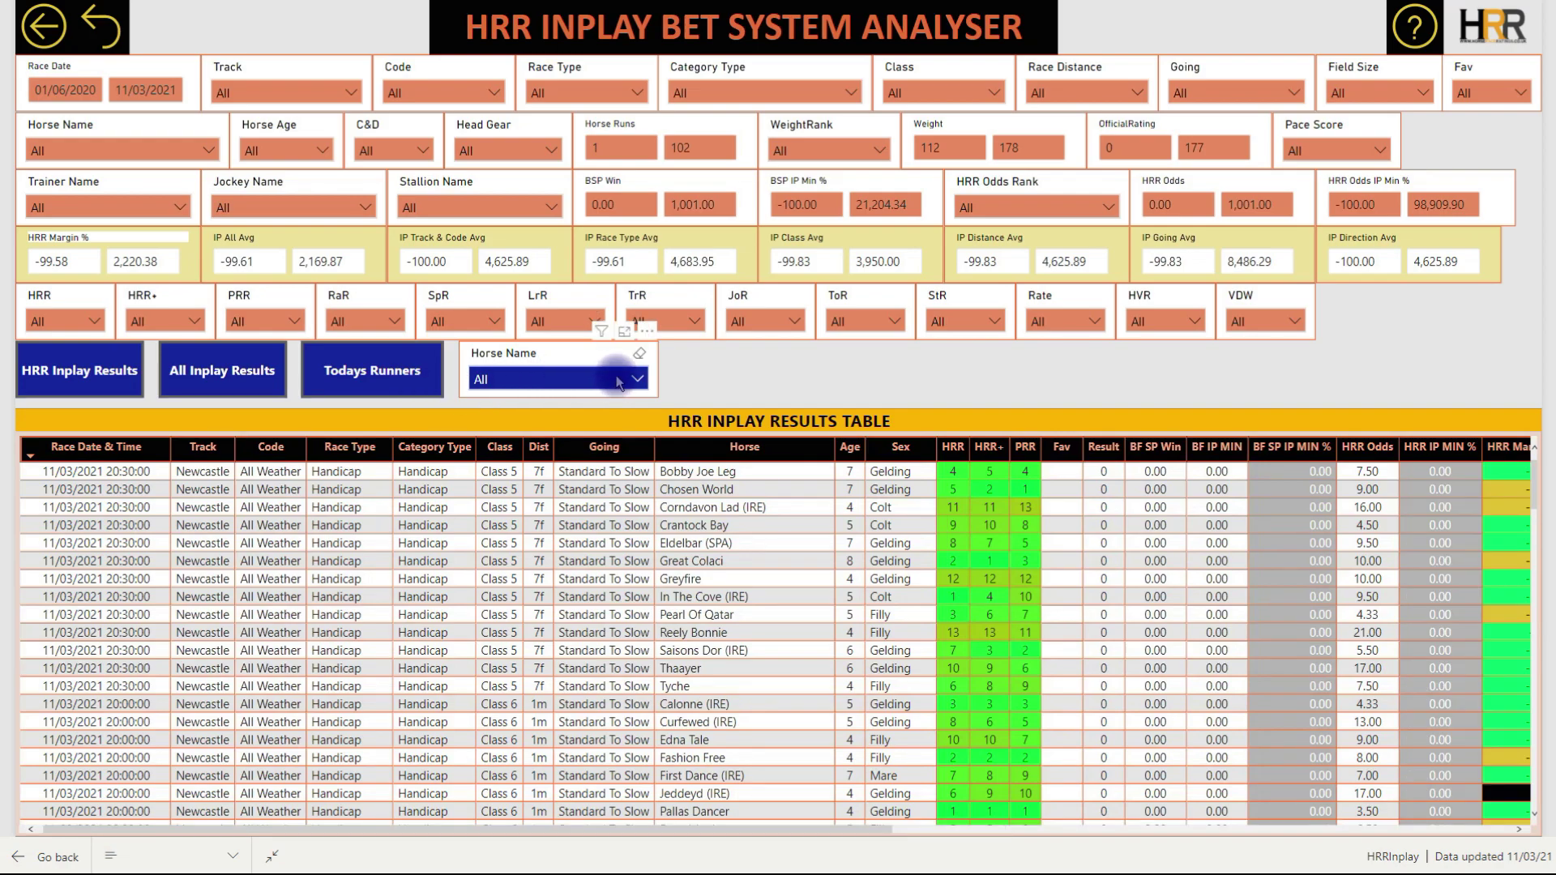
pyautogui.click(620, 381)
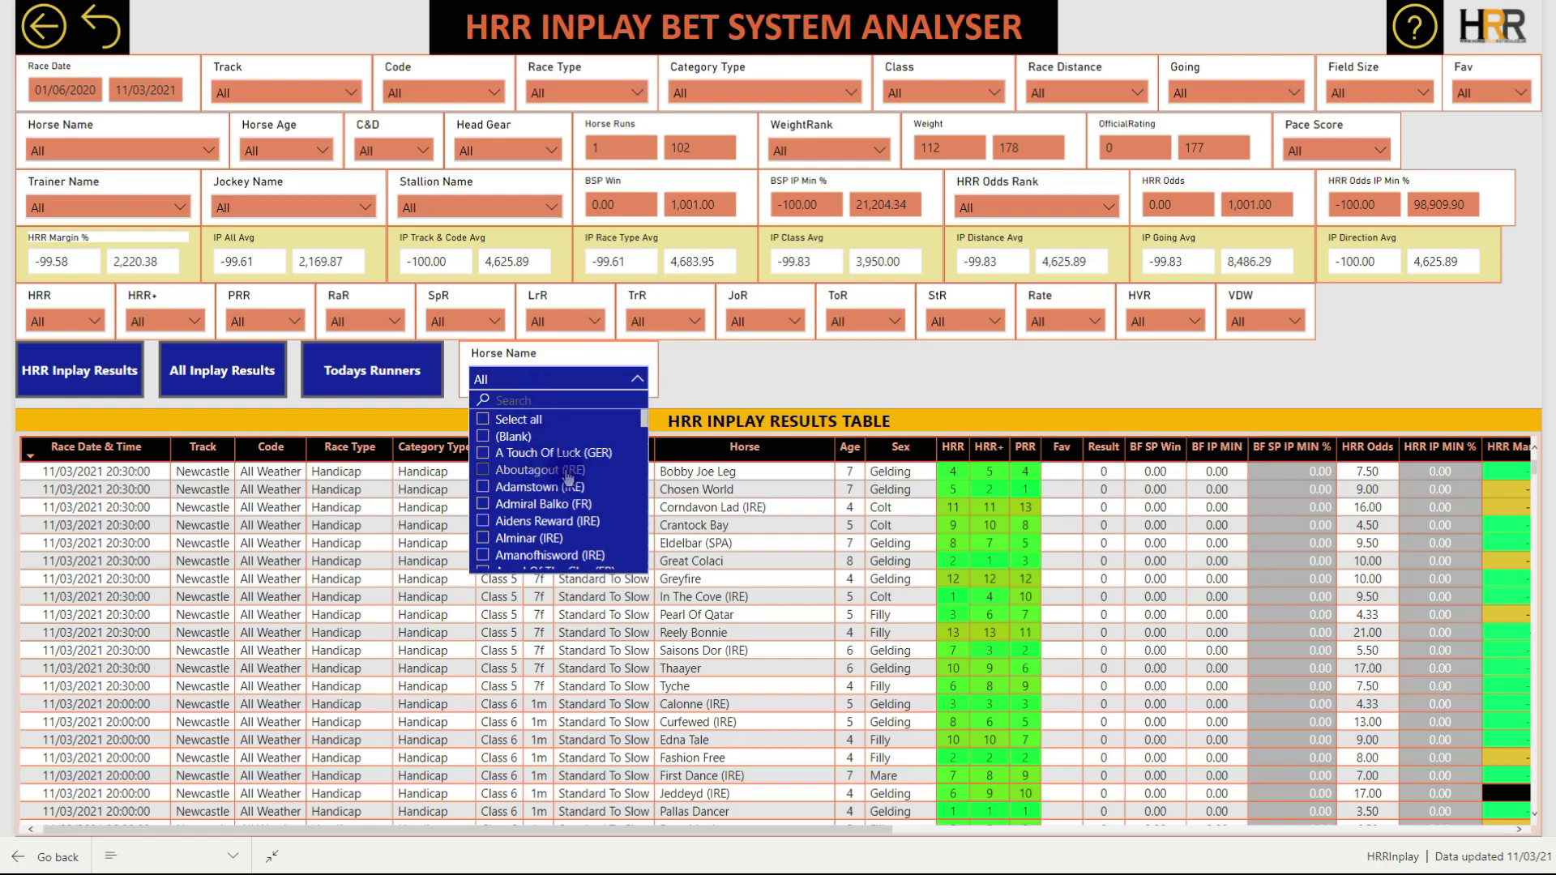
pyautogui.click(741, 355)
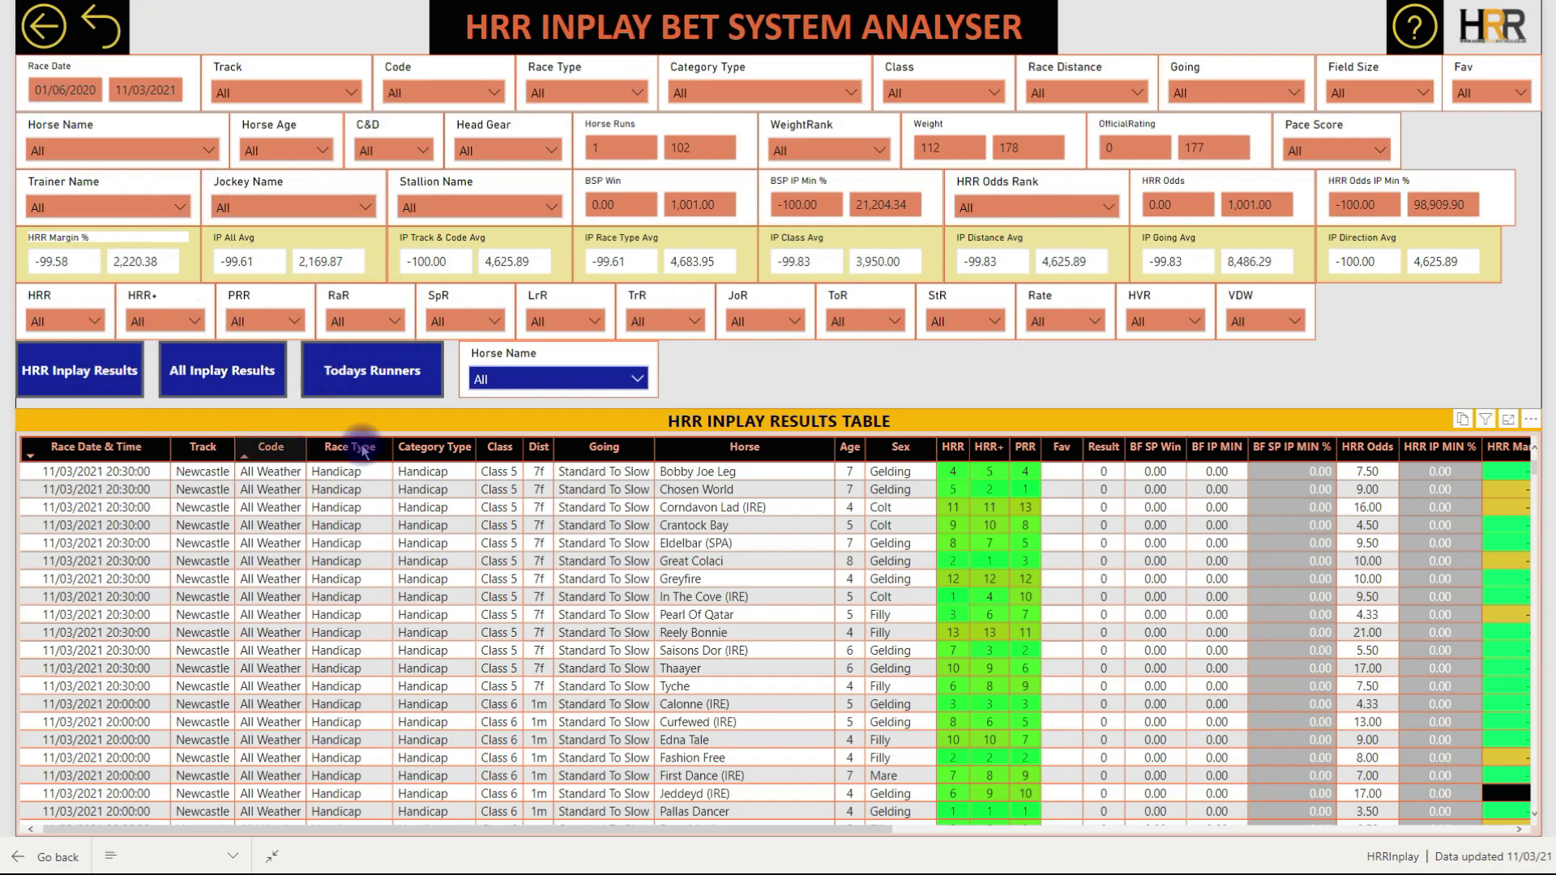
pyautogui.click(117, 385)
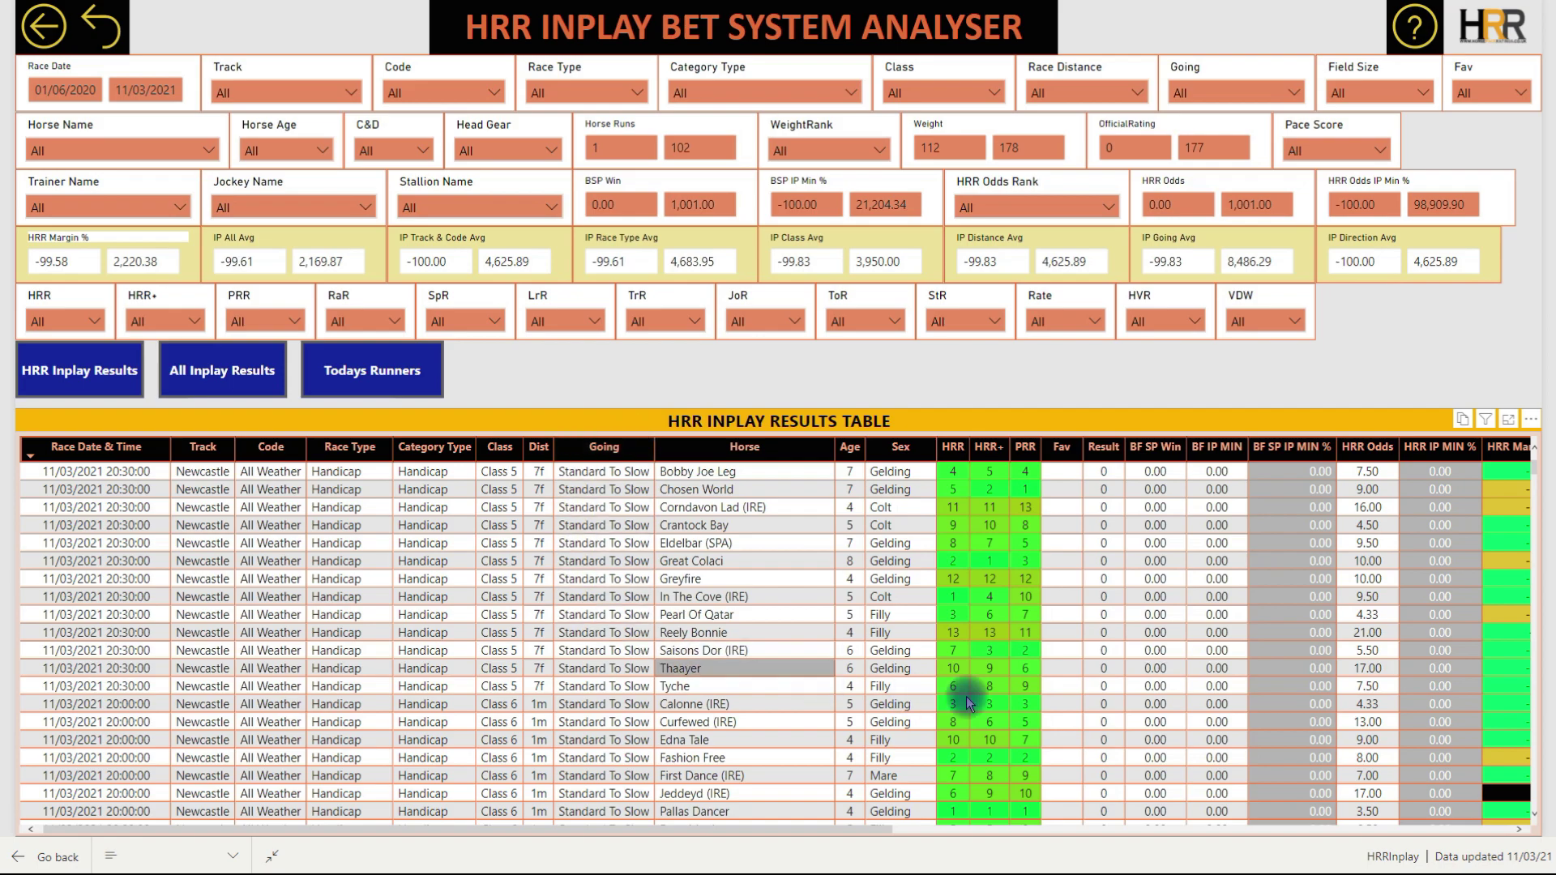
# Search the Horse Name filter for "eaton mi" and filter the HRR Inplay Results table to Eaton Miller (IRE).
pyautogui.click(95, 161)
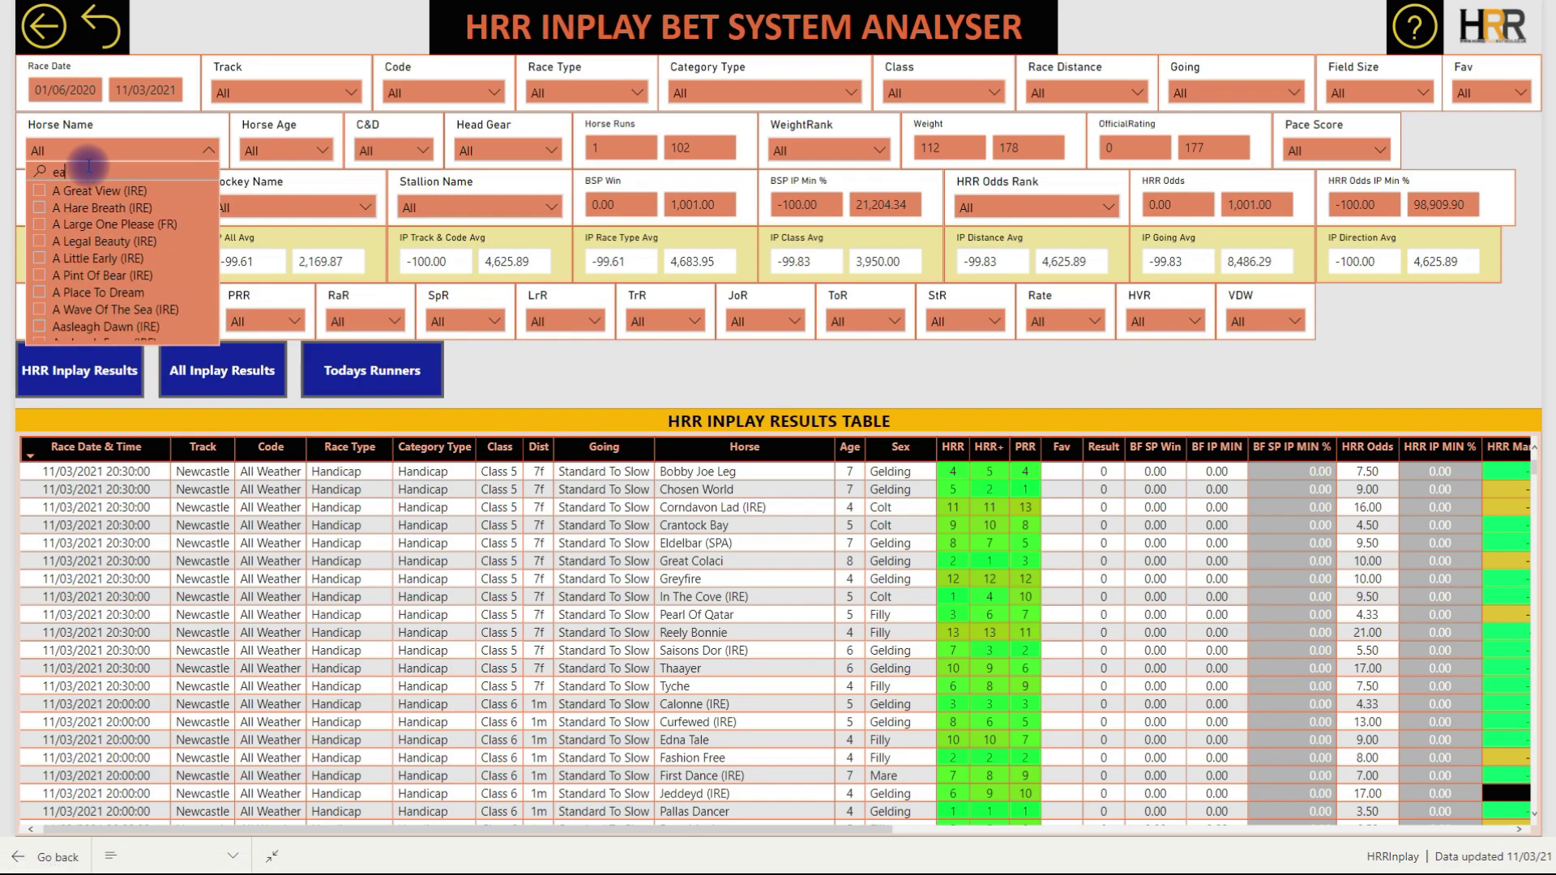
pyautogui.write('g')
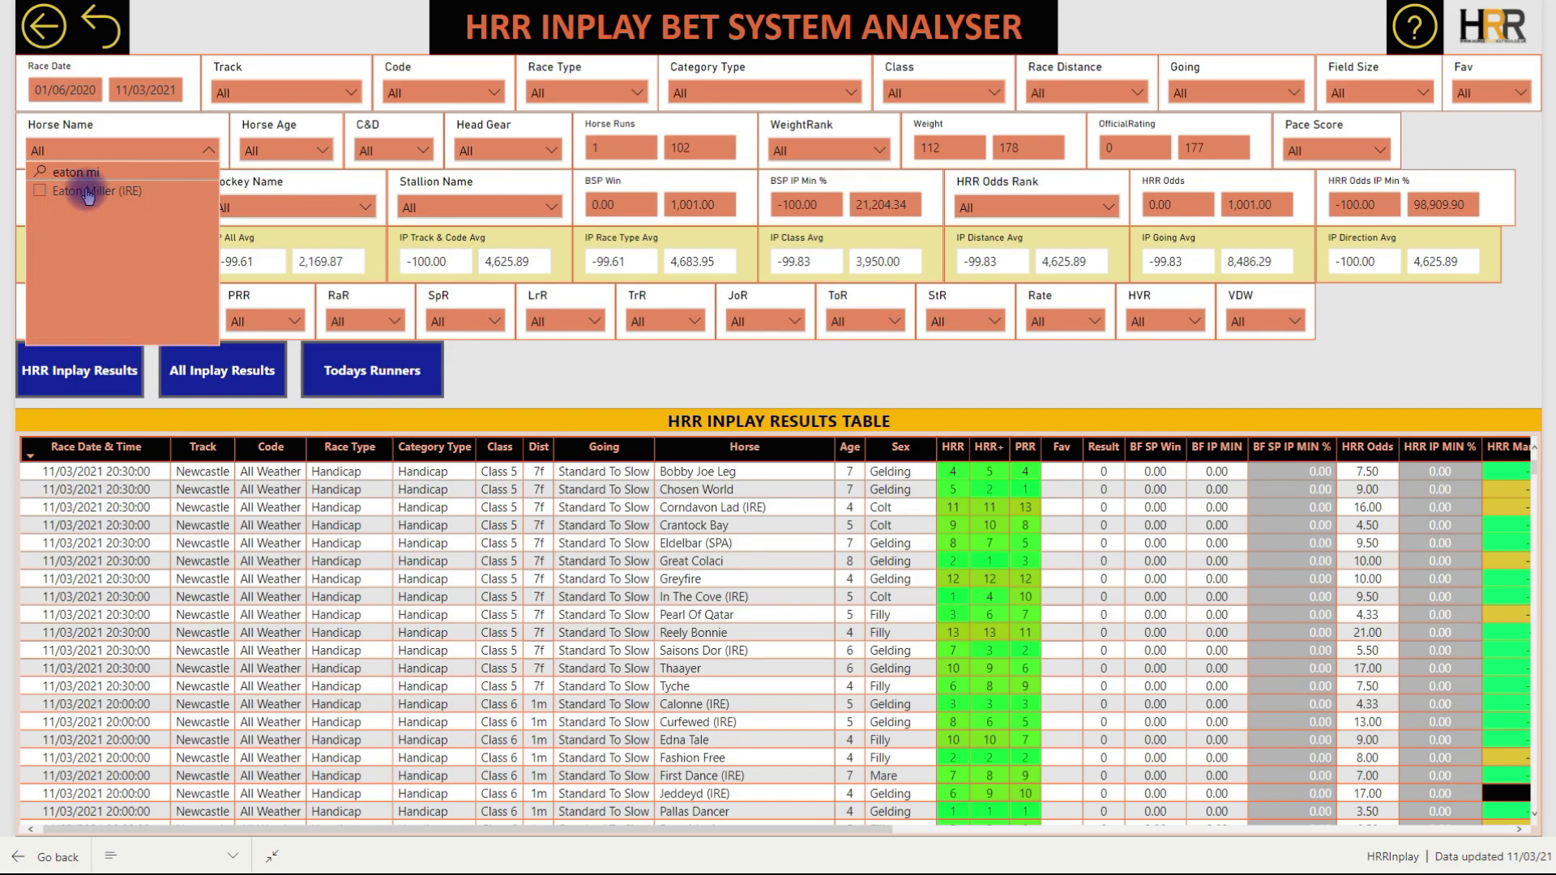
pyautogui.click(87, 193)
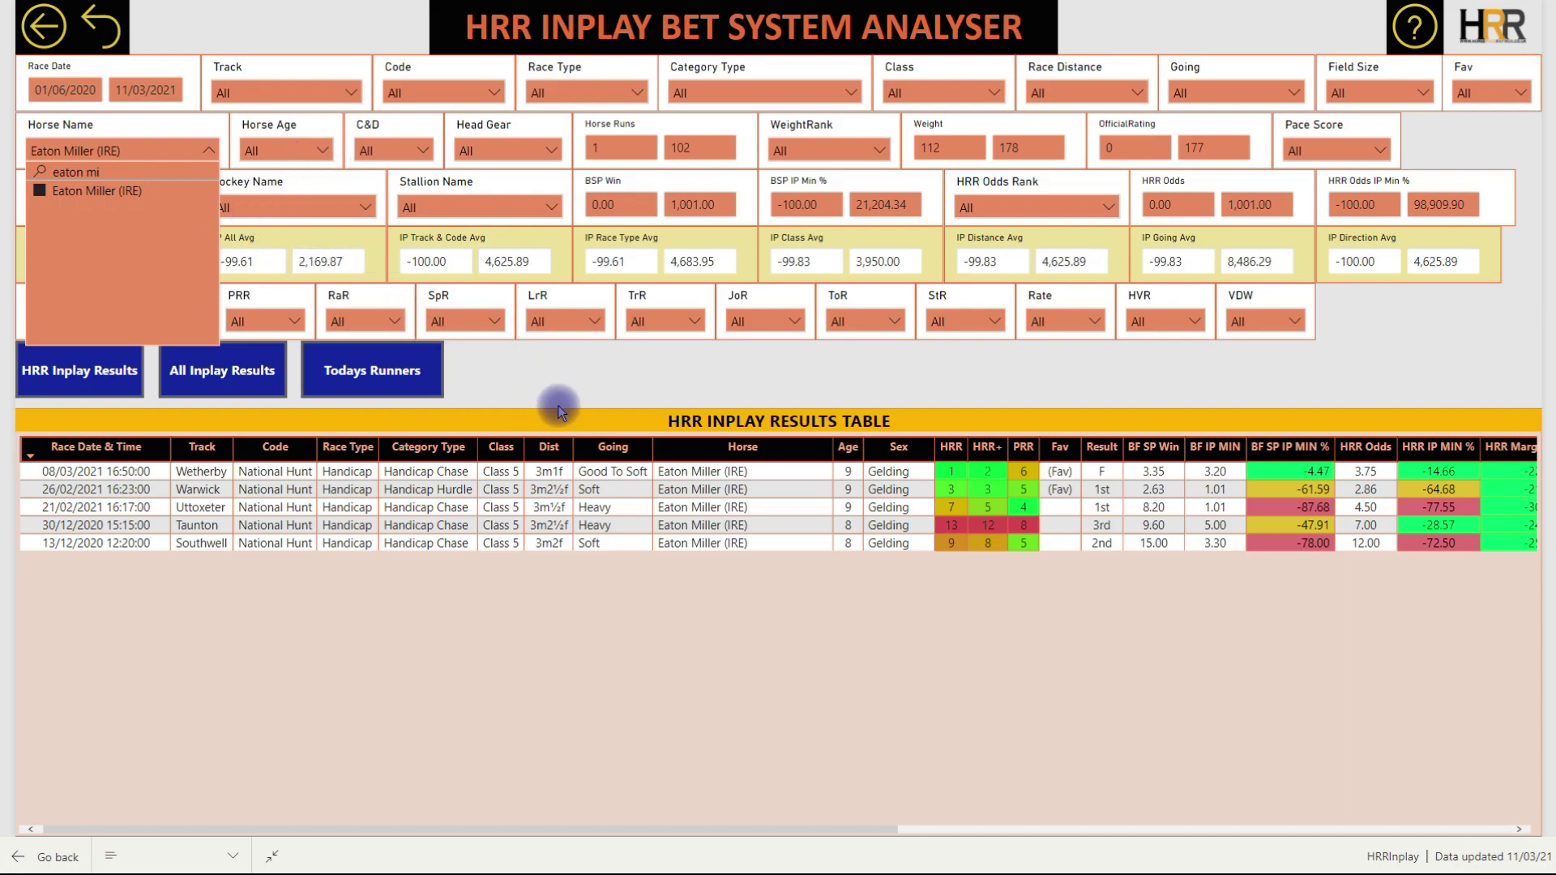
pyautogui.click(601, 374)
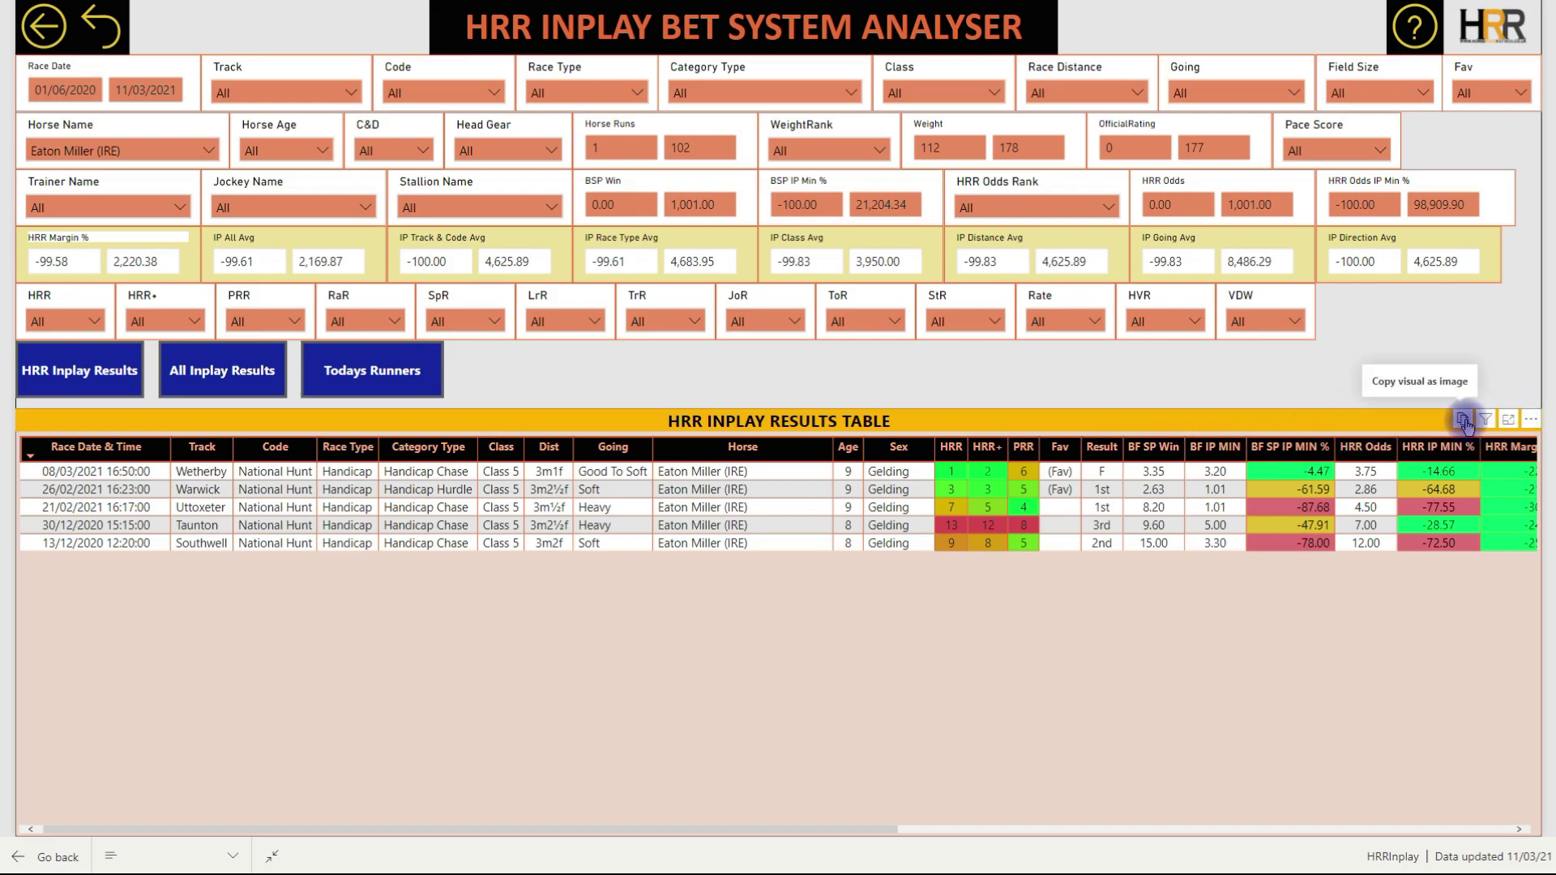
# Examine the results table's copy, filter and export options, including the file formats offered for exporting summarized data.
pyautogui.click(1462, 420)
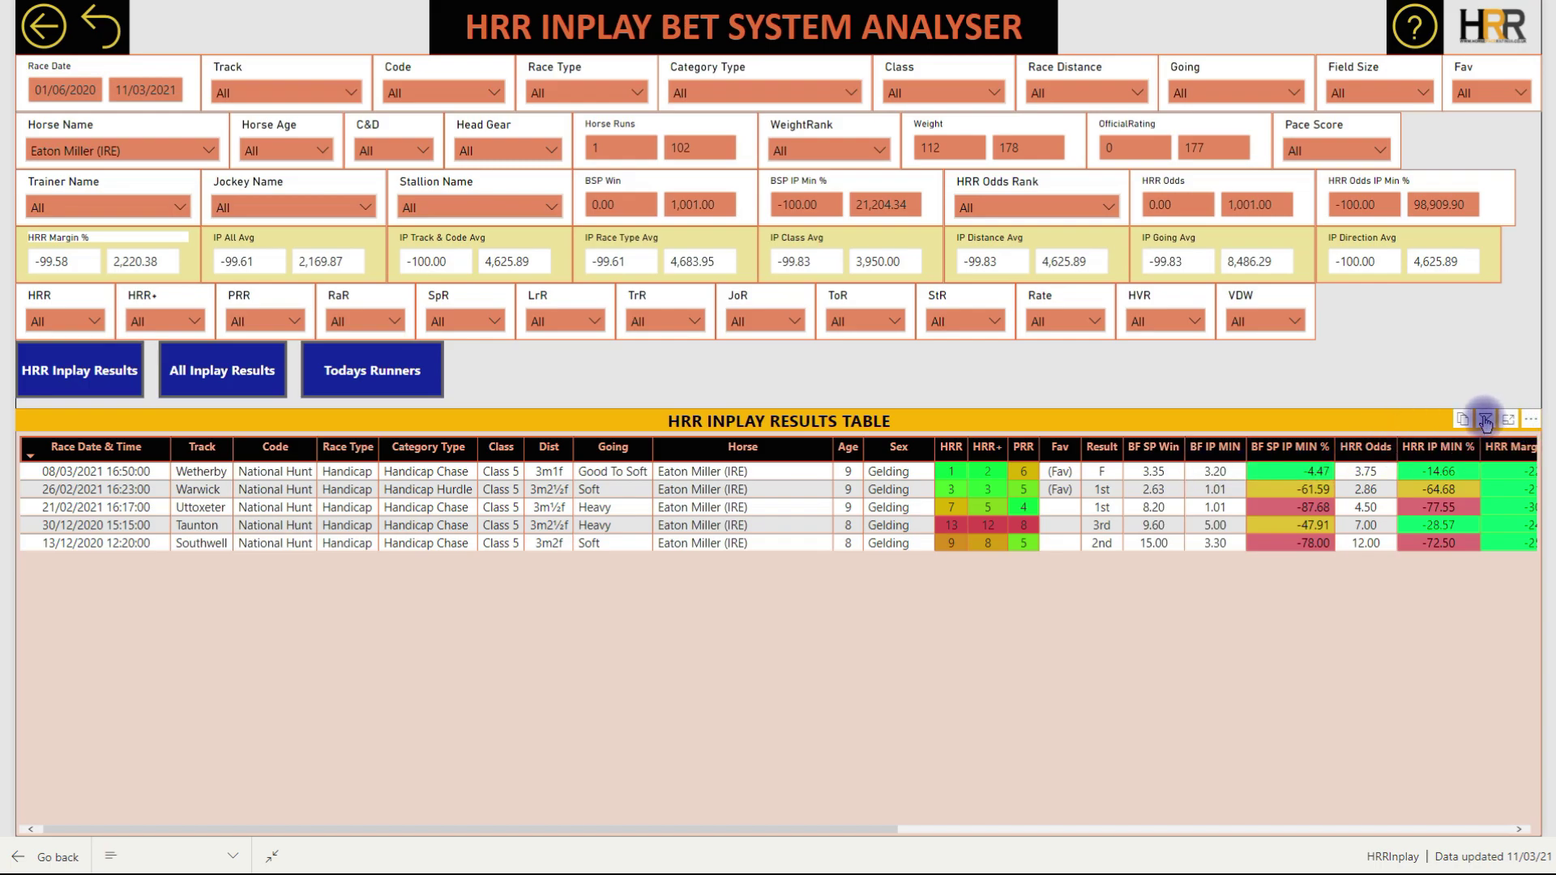
pyautogui.moveTo(1486, 418)
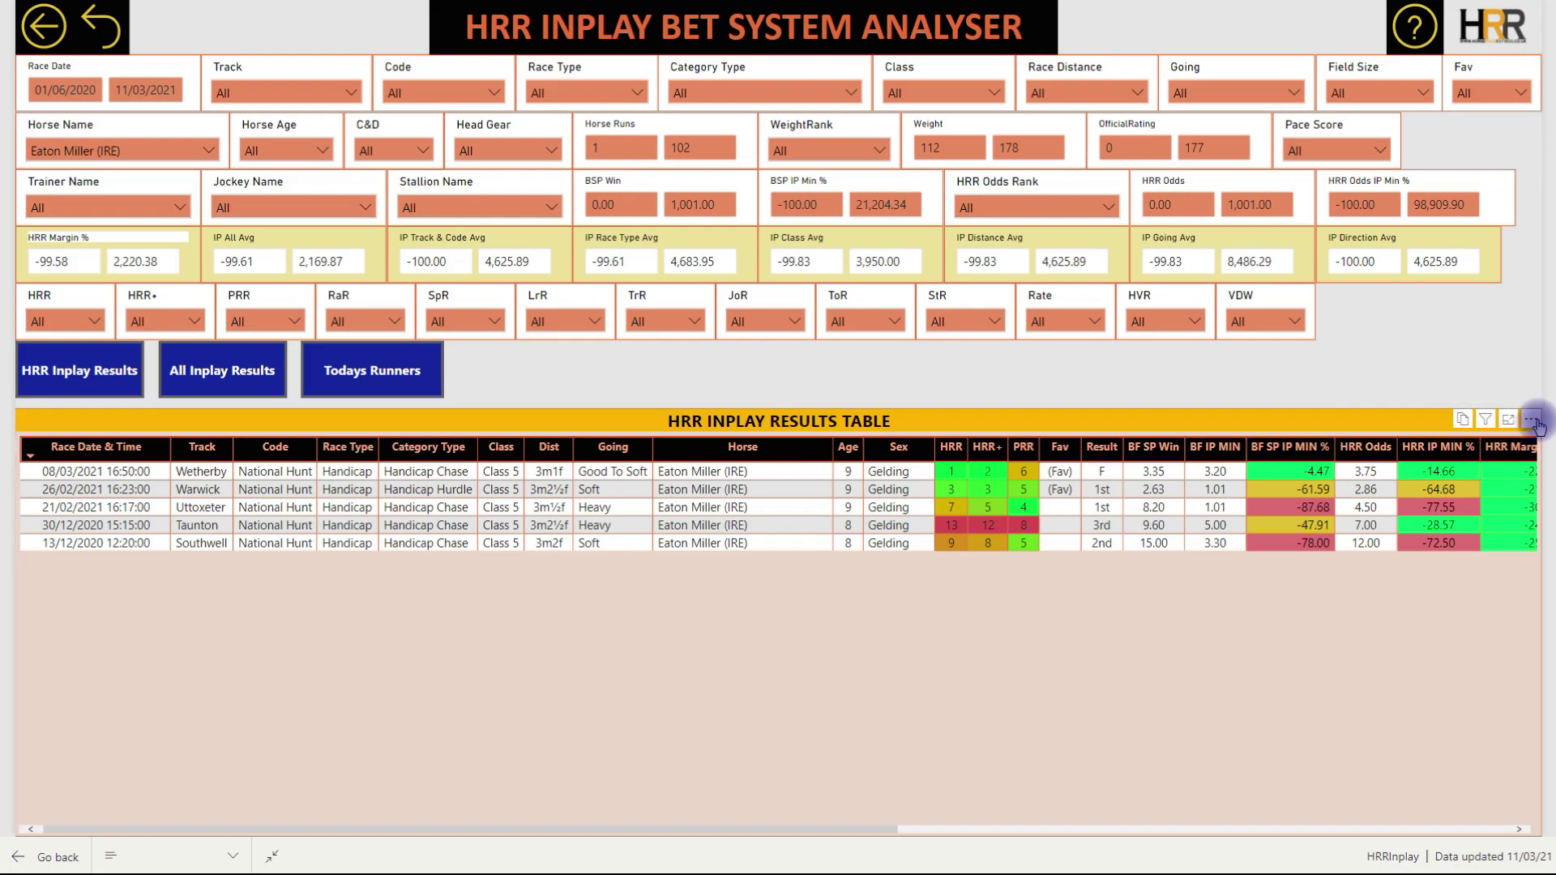
pyautogui.click(1531, 421)
pyautogui.click(1496, 492)
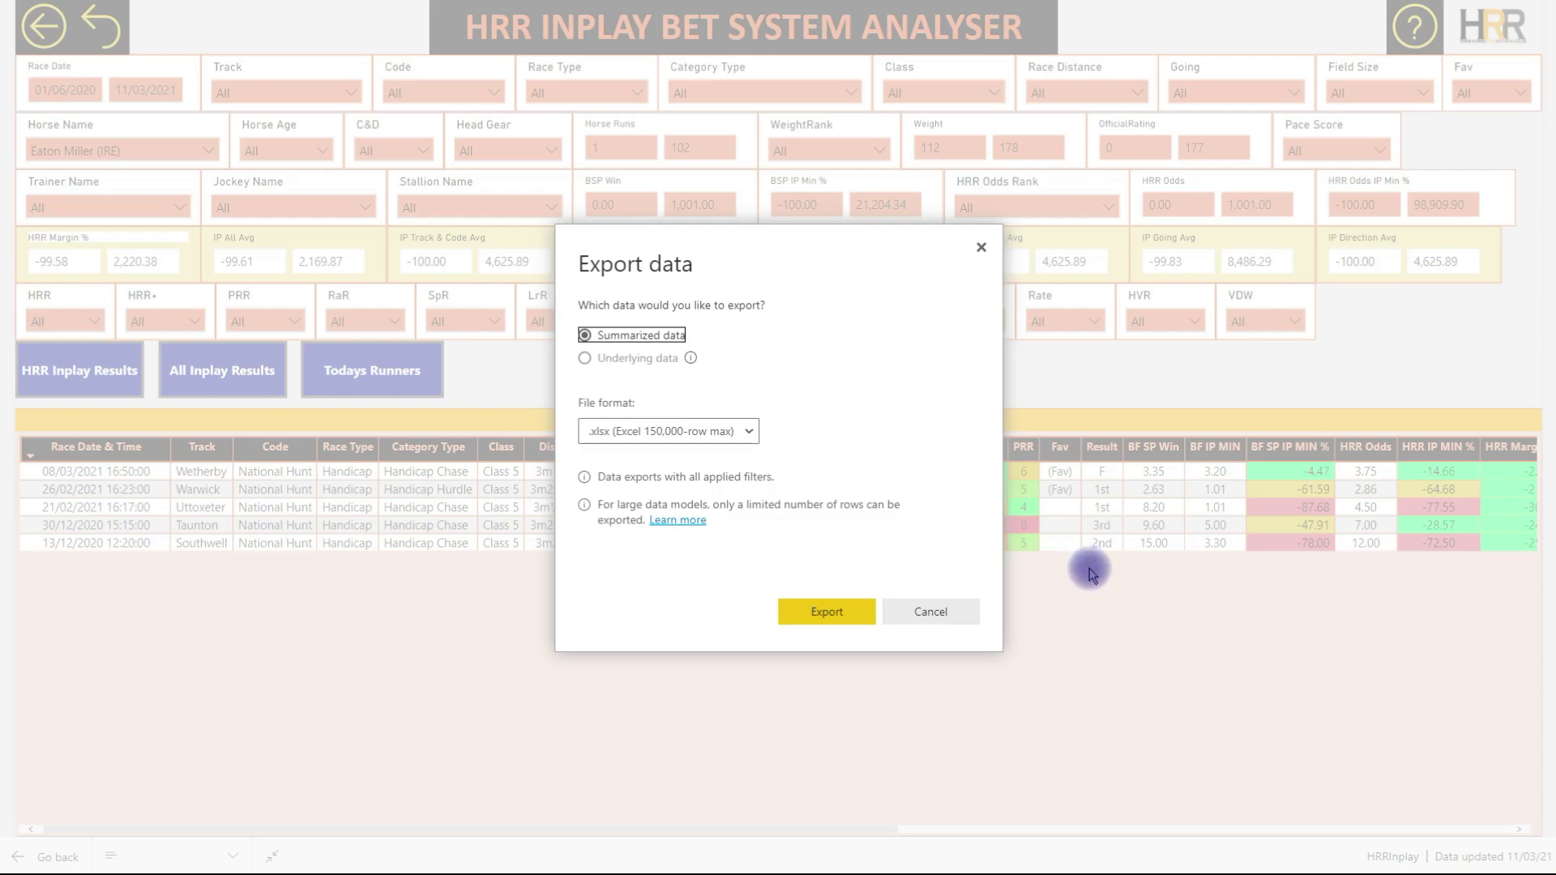
pyautogui.click(657, 430)
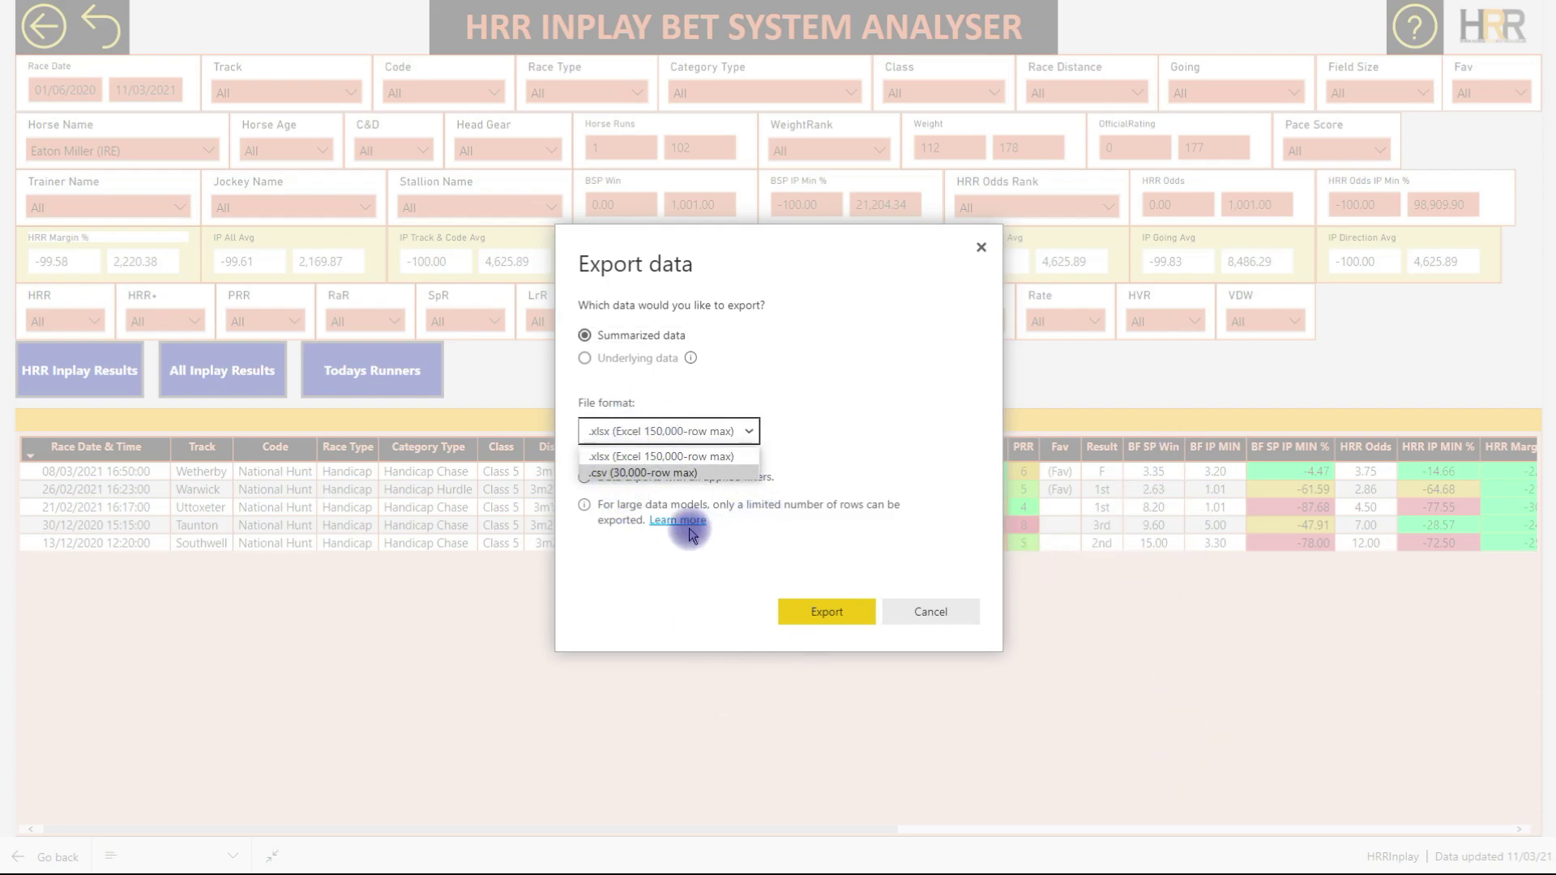
pyautogui.click(947, 532)
pyautogui.click(943, 620)
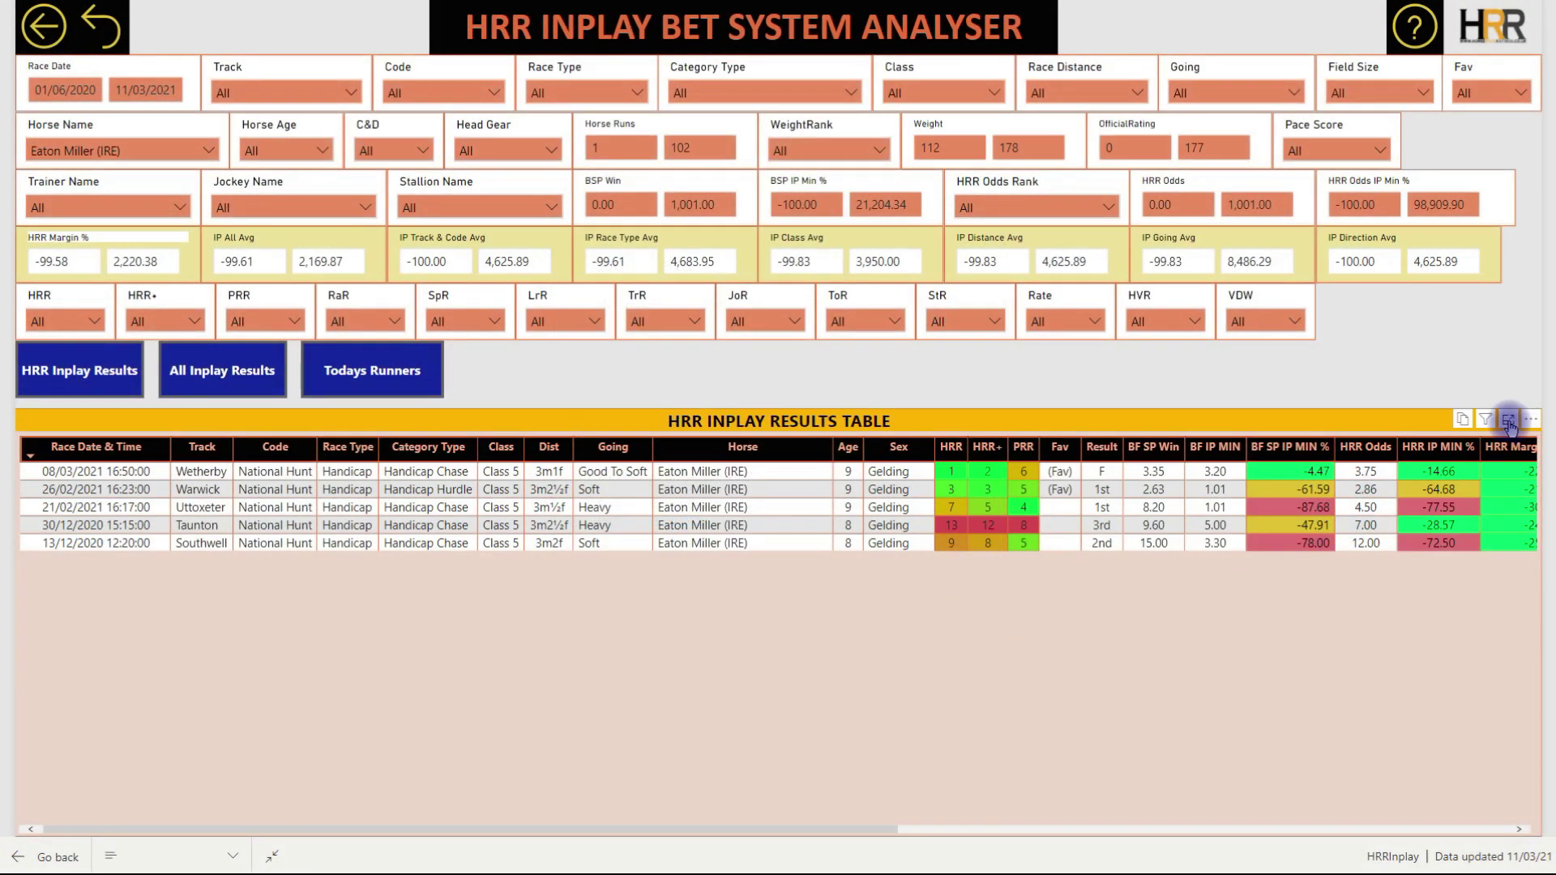
# Open the HRR Inplay Results table in its full-page view and examine Eaton Miller's starting price, in-play minimum and HRR margin columns.
pyautogui.click(1508, 420)
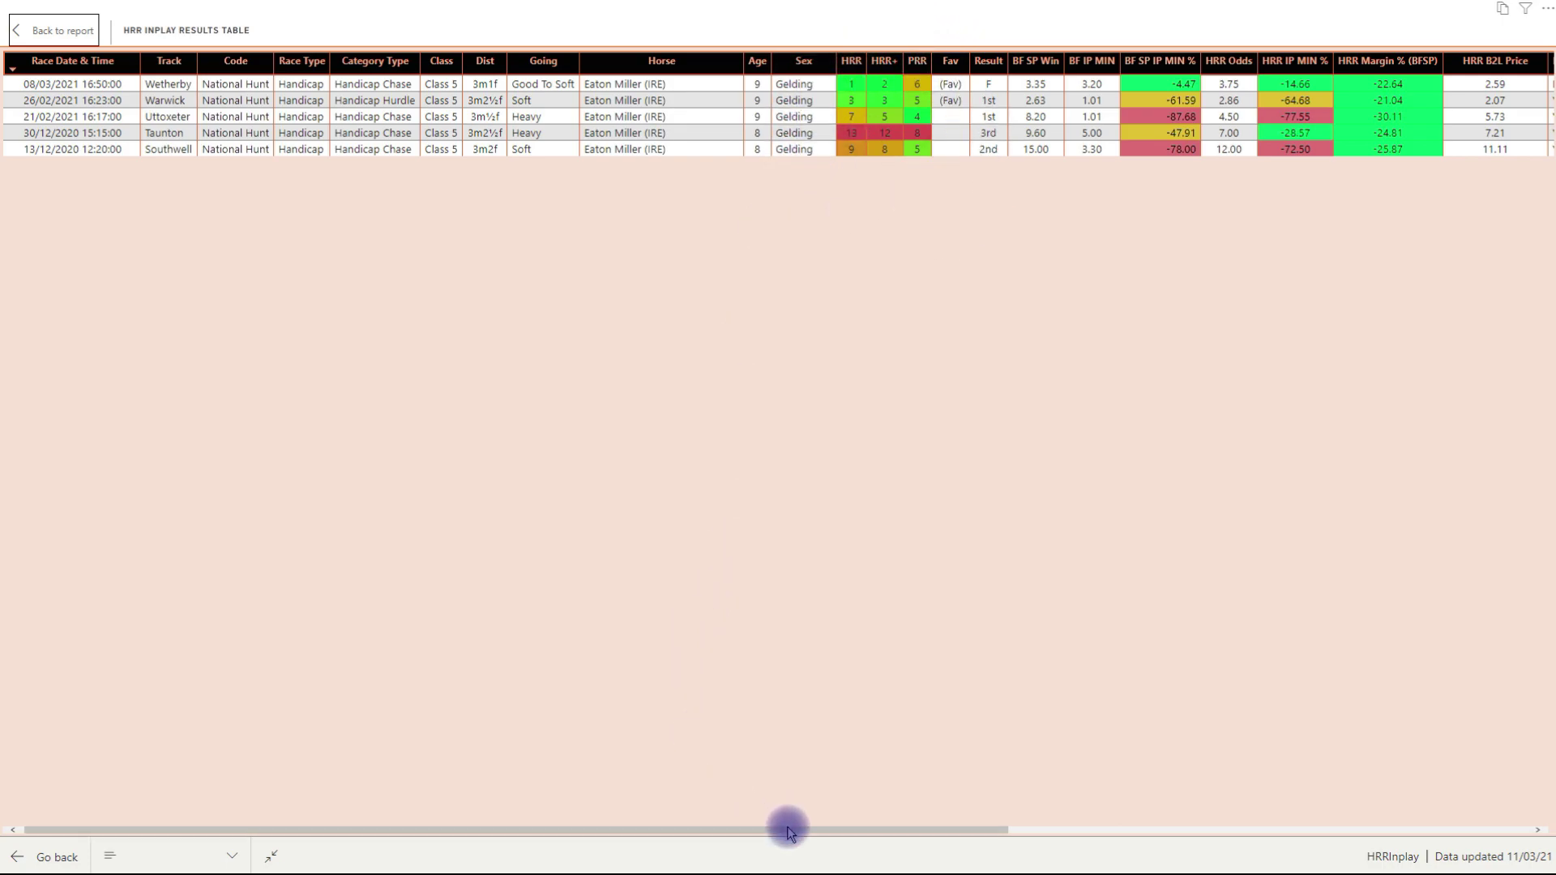
pyautogui.moveTo(792, 833); pyautogui.dragTo(1161, 847)
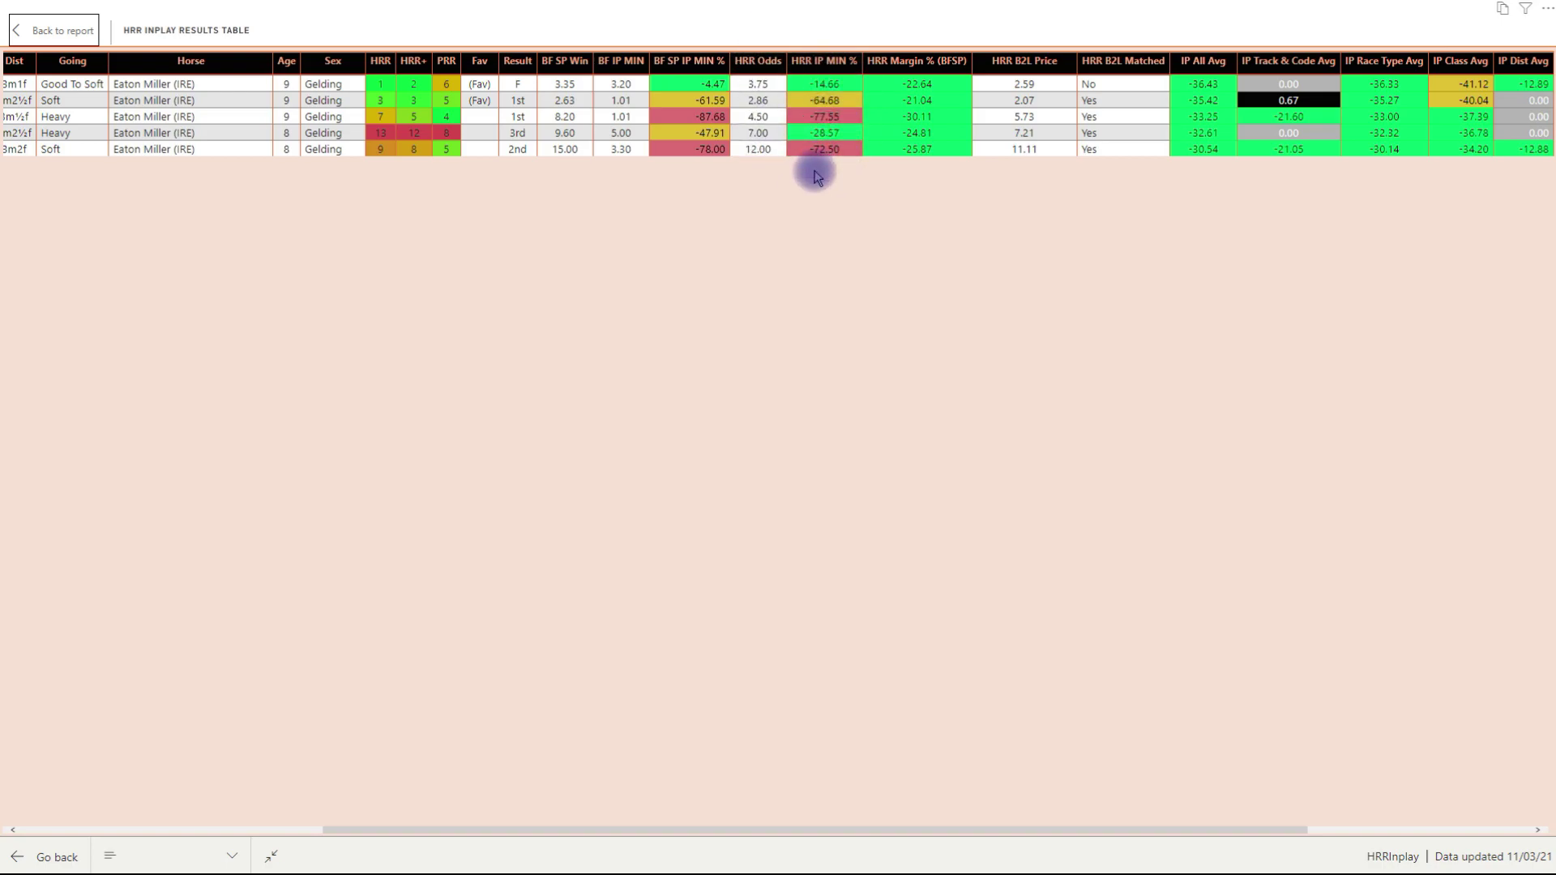
pyautogui.click(565, 150)
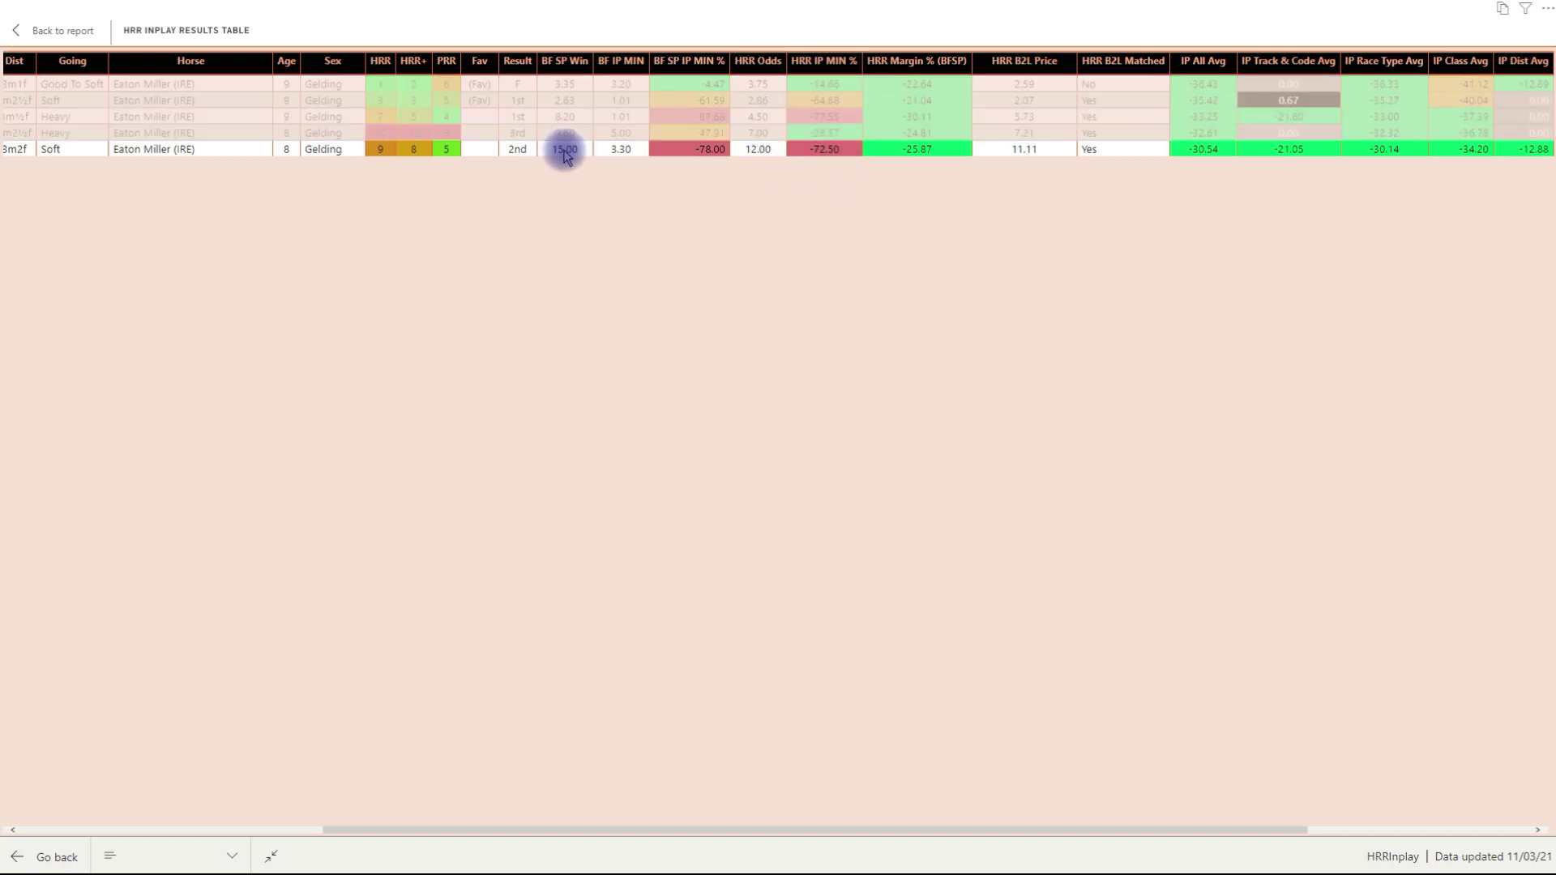
pyautogui.click(565, 149)
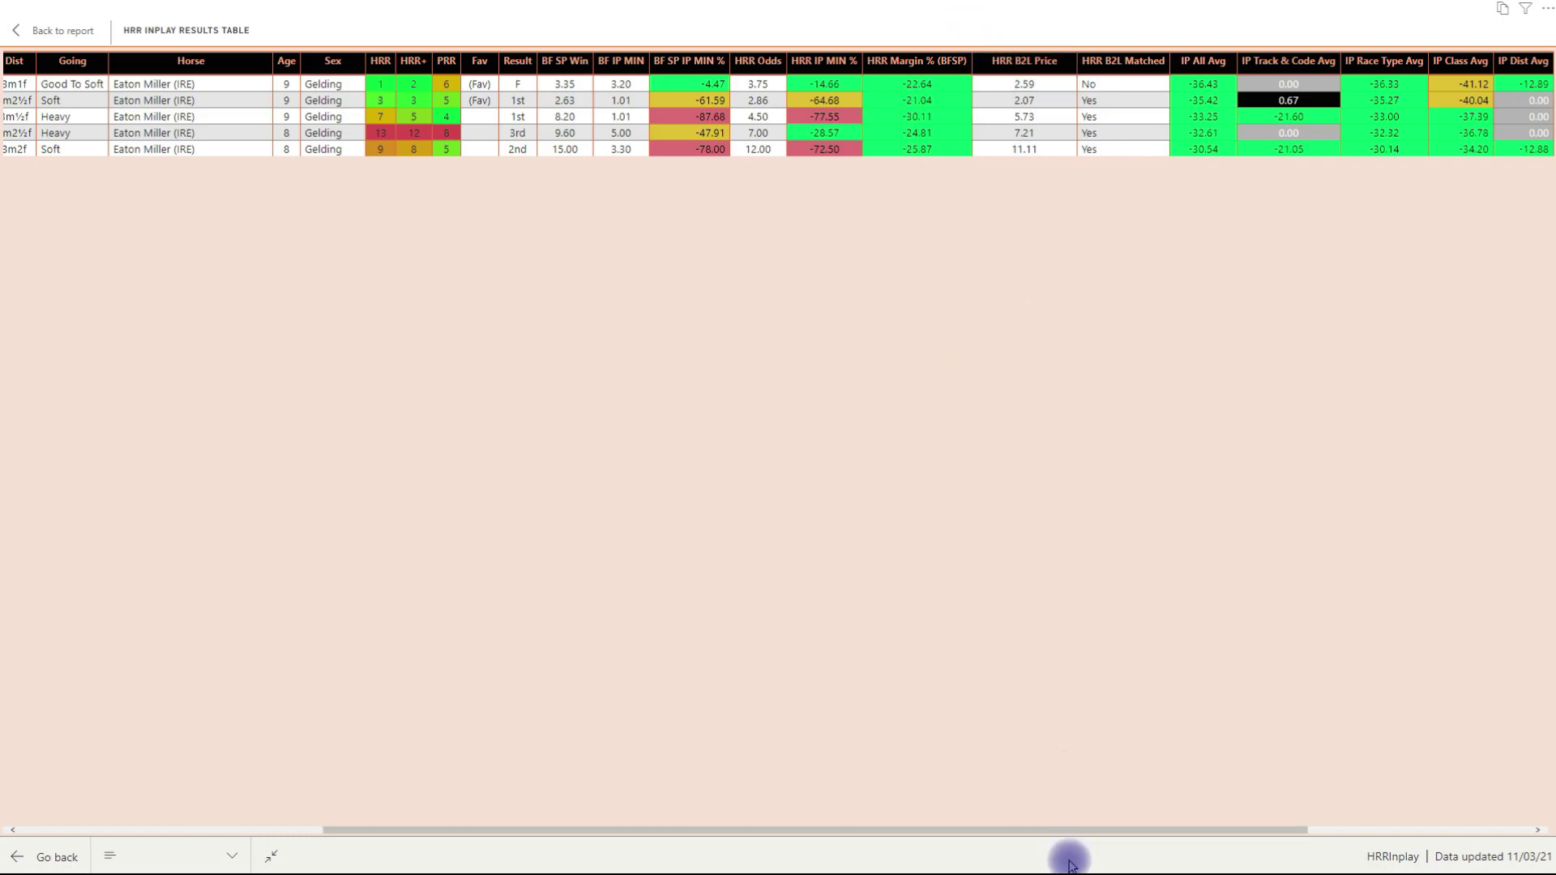
pyautogui.moveTo(1122, 832); pyautogui.dragTo(1425, 831)
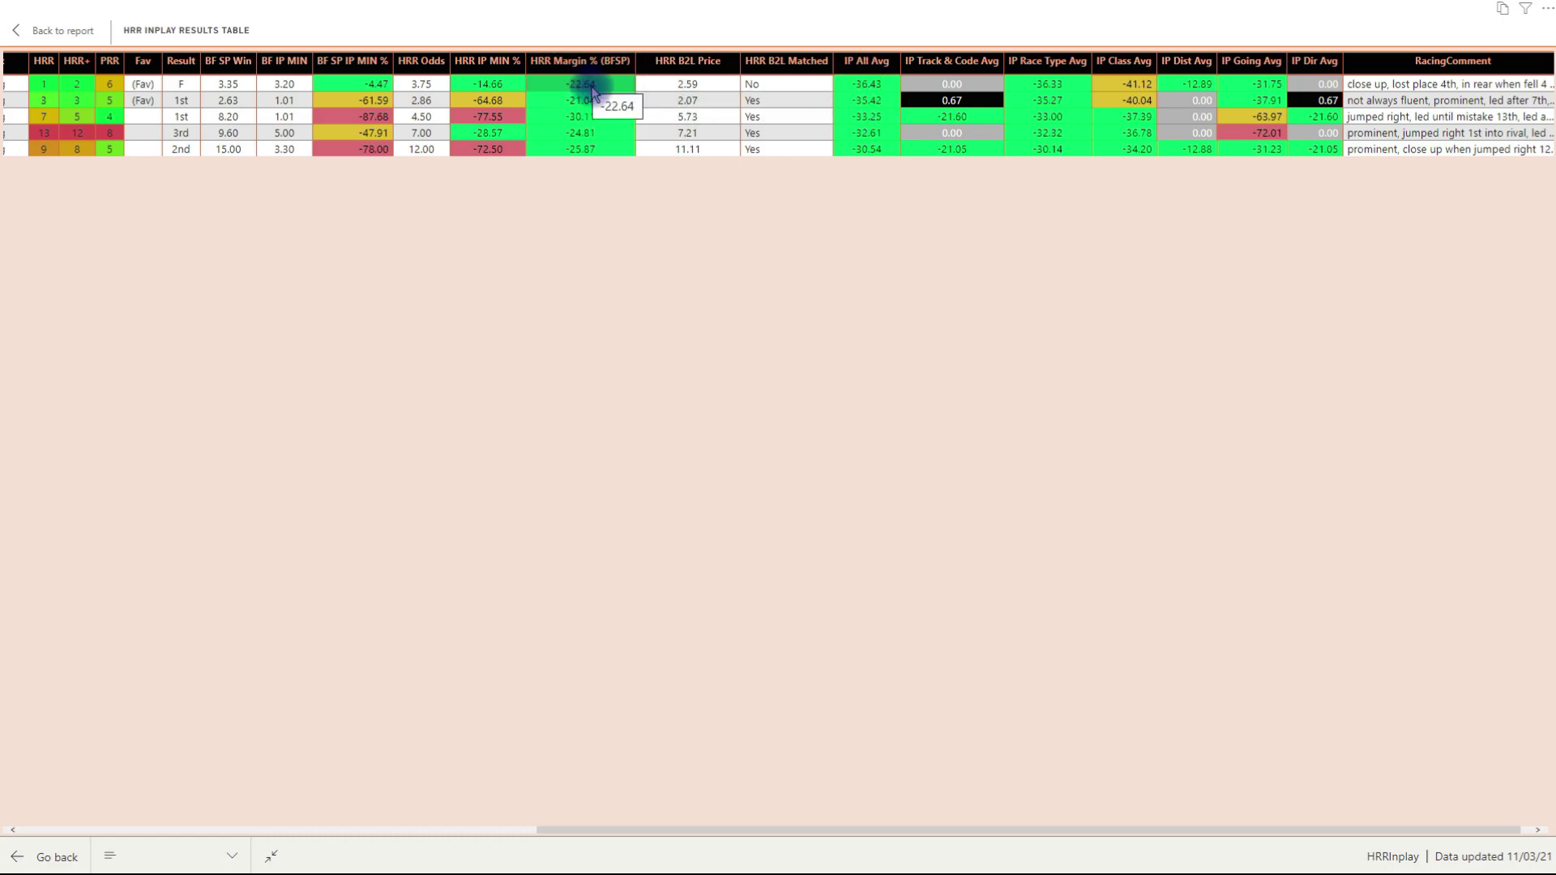
# Compare the in-play average columns, including IP All, Track & Code and Distance, with each run's race details.
pyautogui.moveTo(775, 830); pyautogui.dragTo(809, 865)
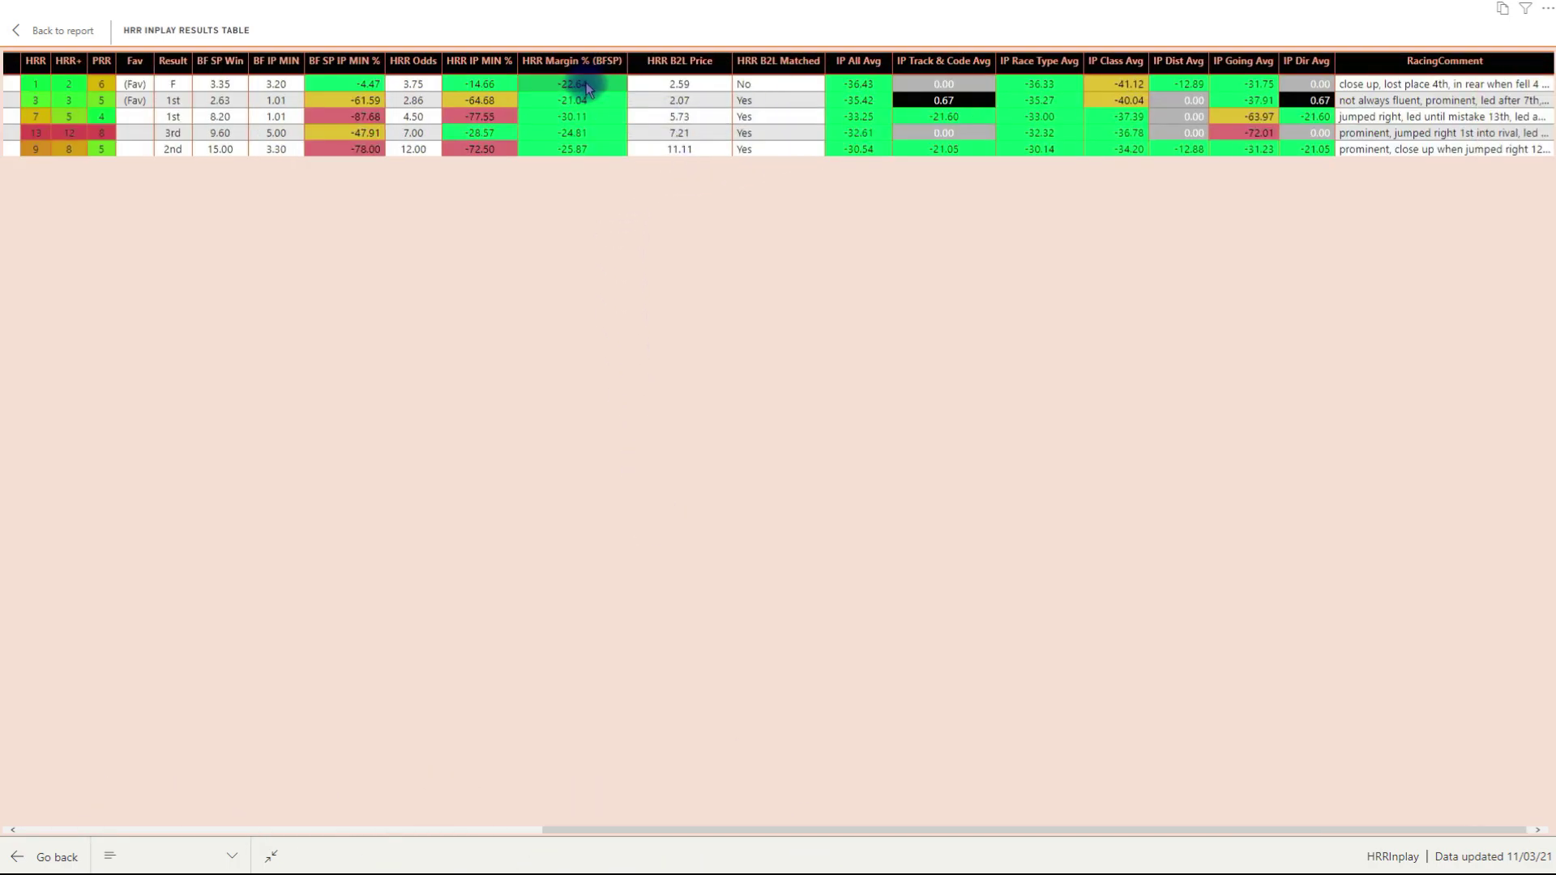
pyautogui.click(855, 61)
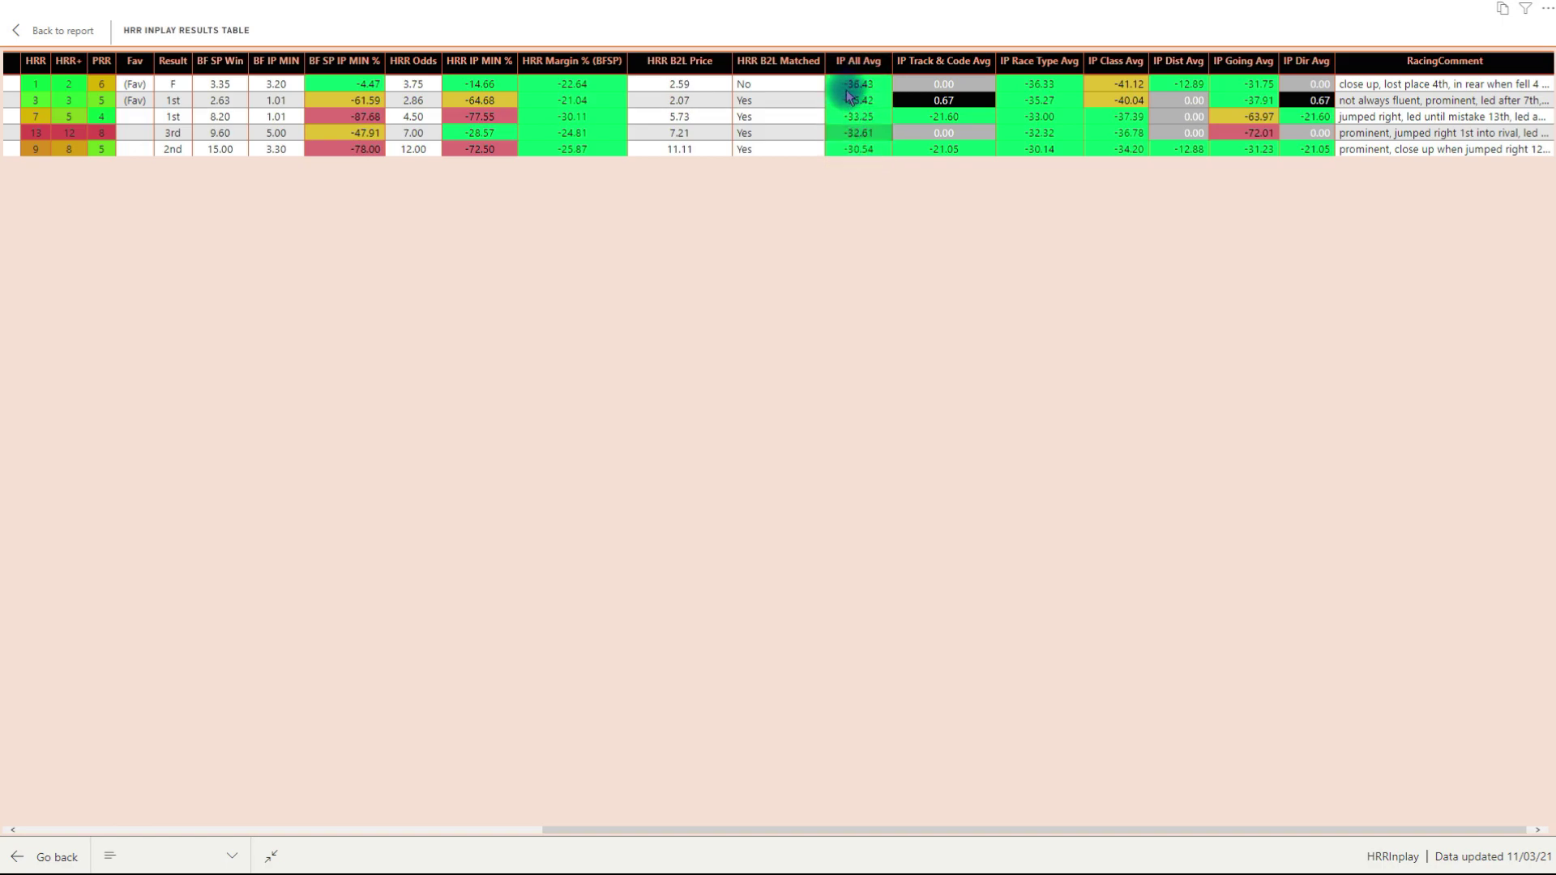
pyautogui.click(946, 64)
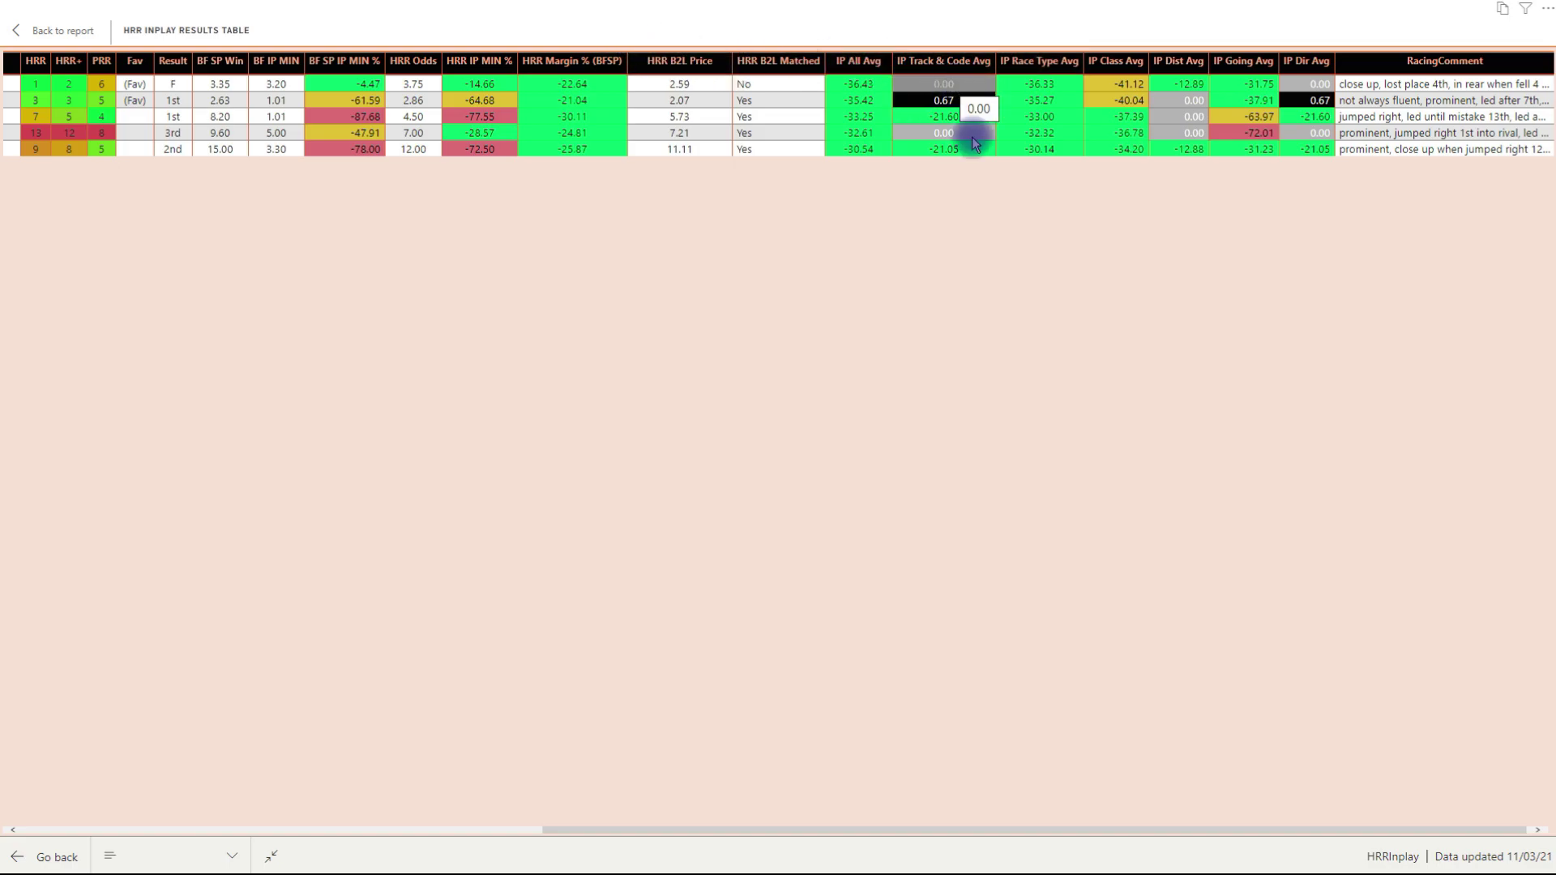
pyautogui.moveTo(739, 829); pyautogui.dragTo(70, 792)
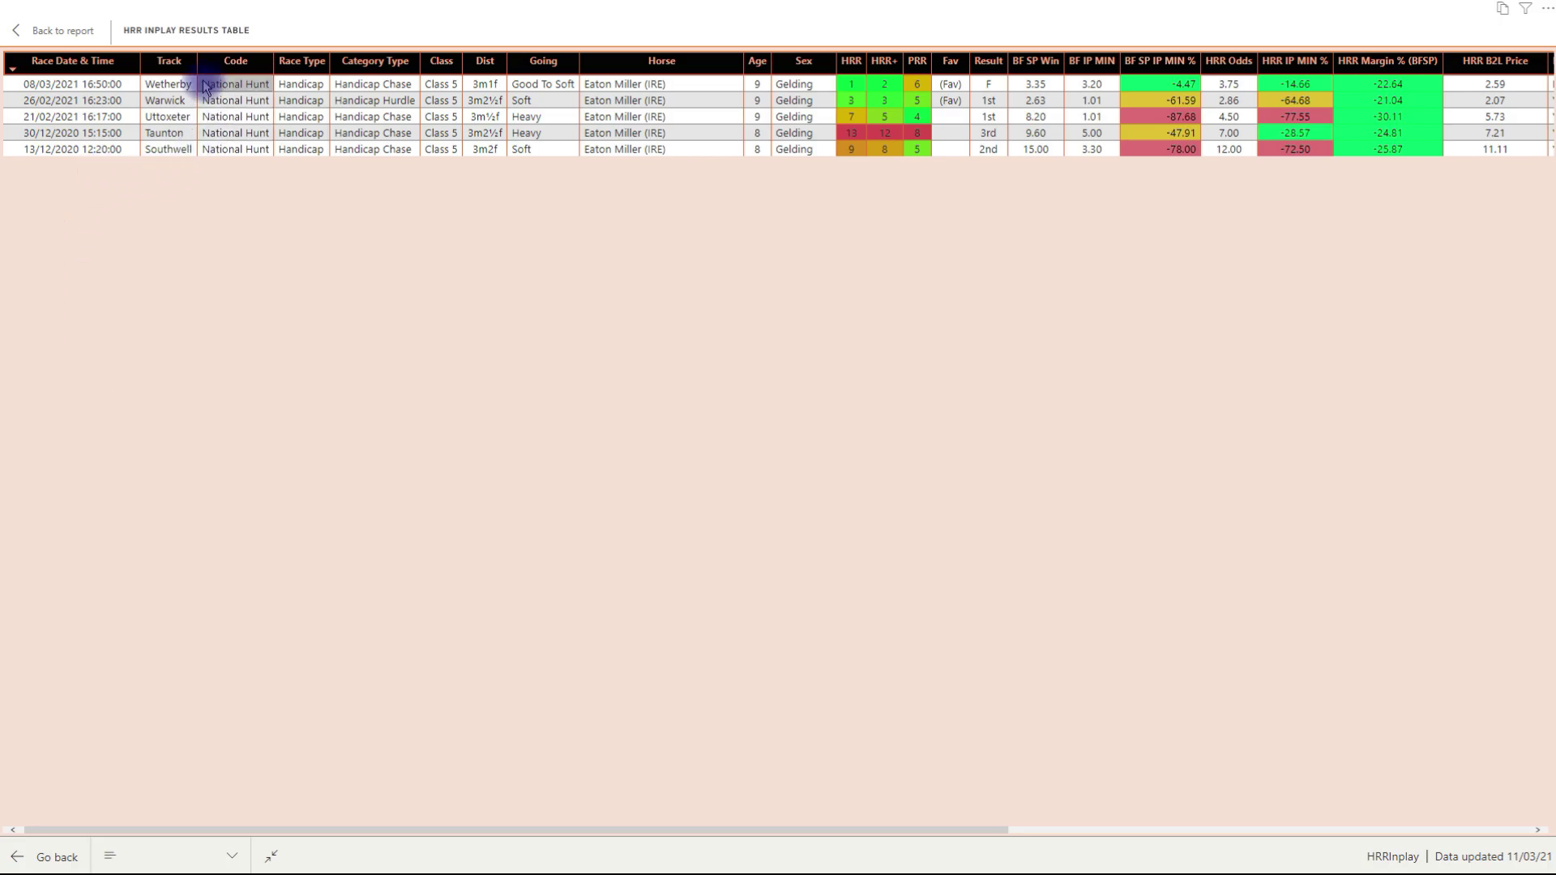
pyautogui.moveTo(594, 827); pyautogui.dragTo(1285, 854)
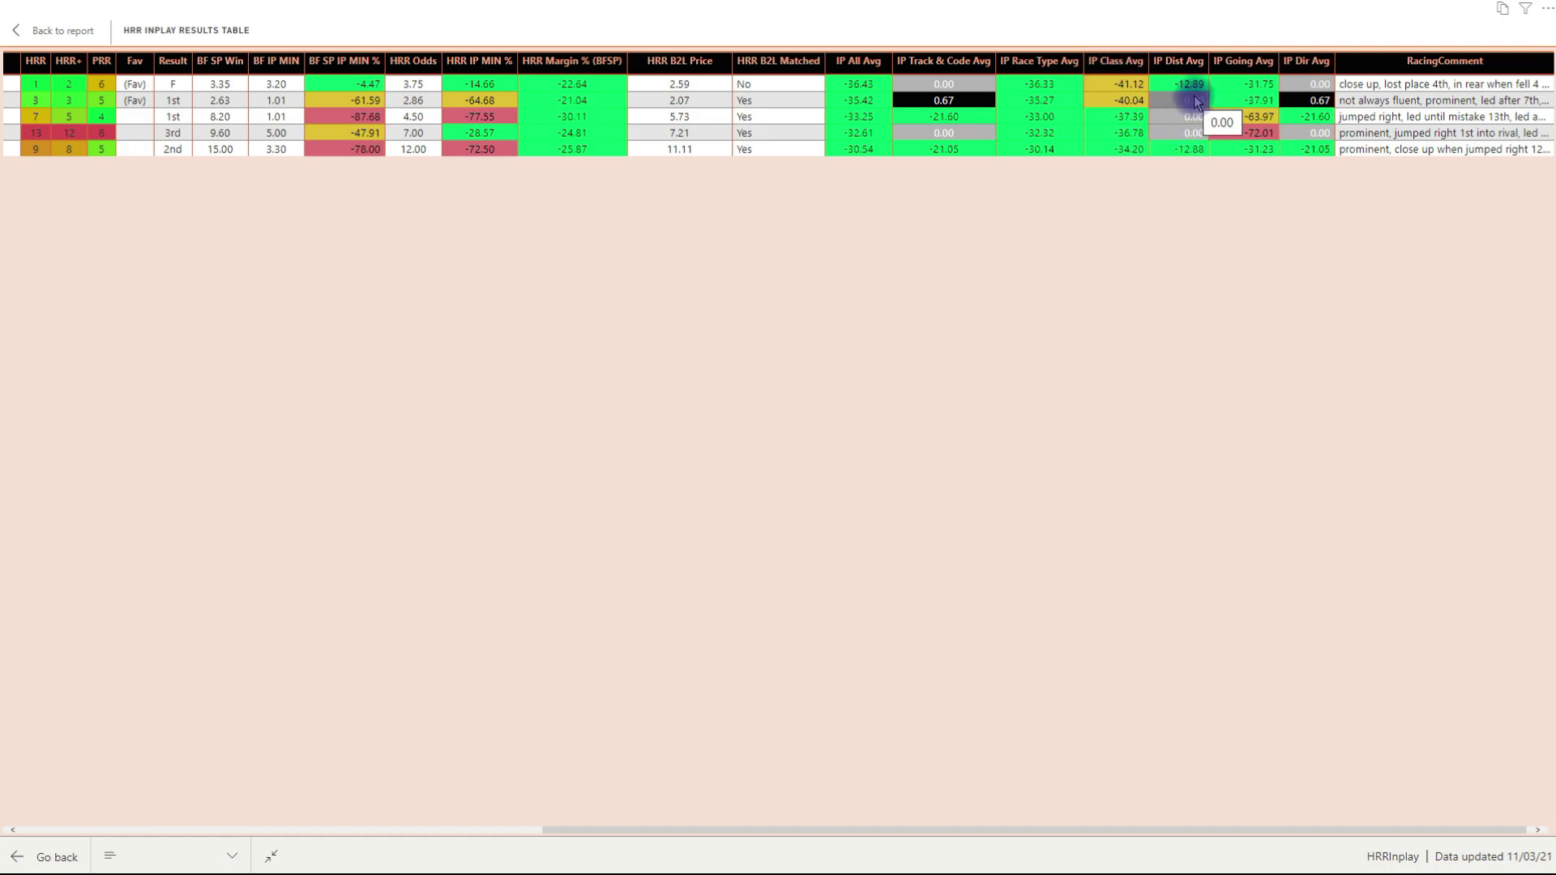
pyautogui.click(1169, 57)
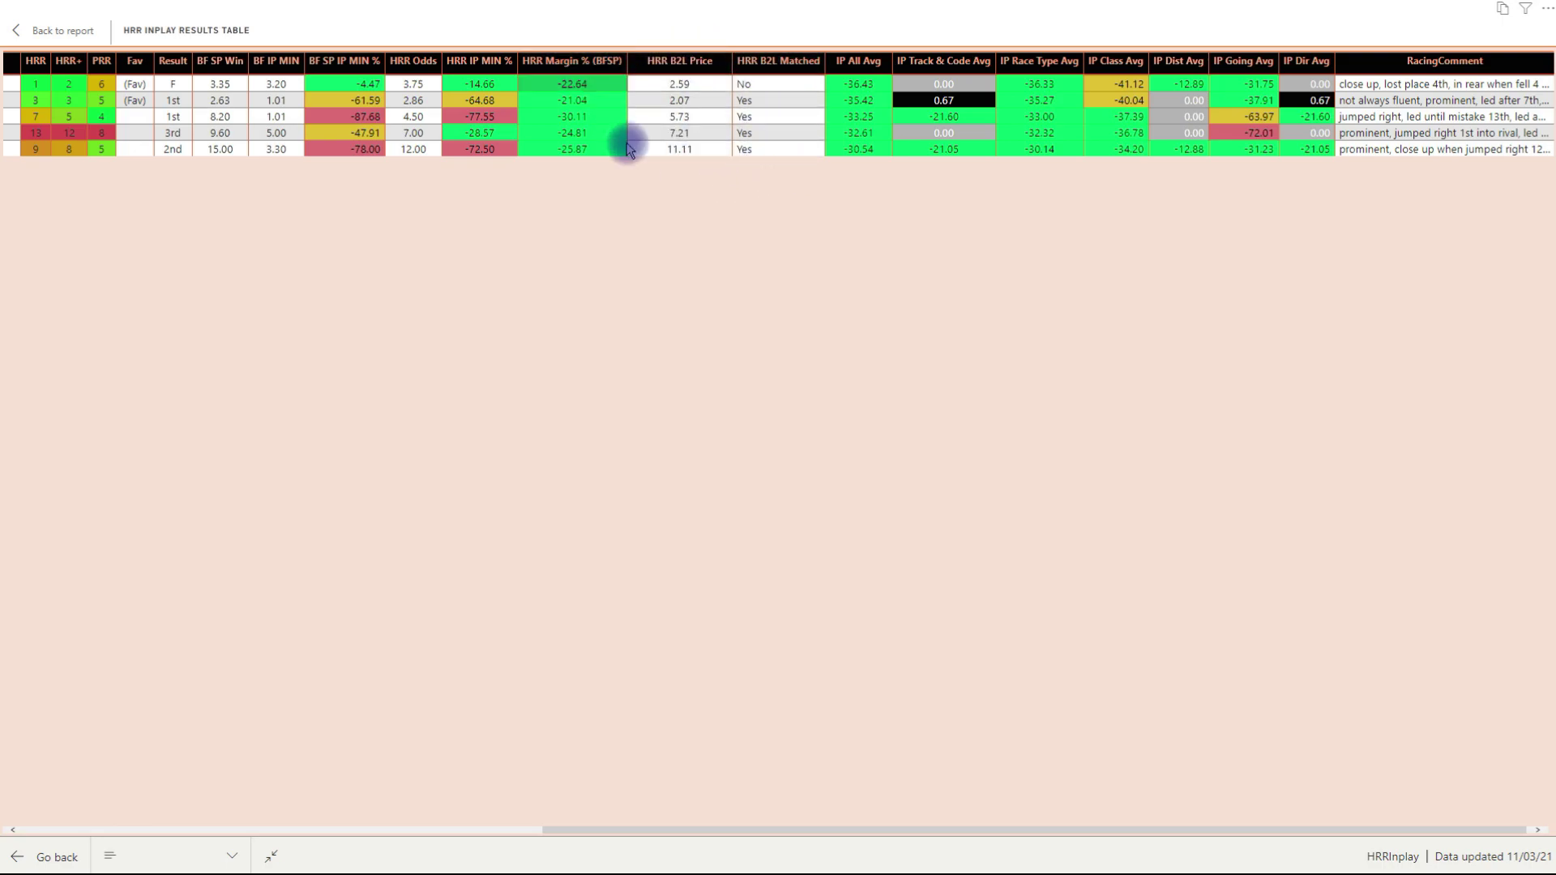
# Return to the full report and switch from the HRR results to the All Inplay Results table.
pyautogui.click(39, 30)
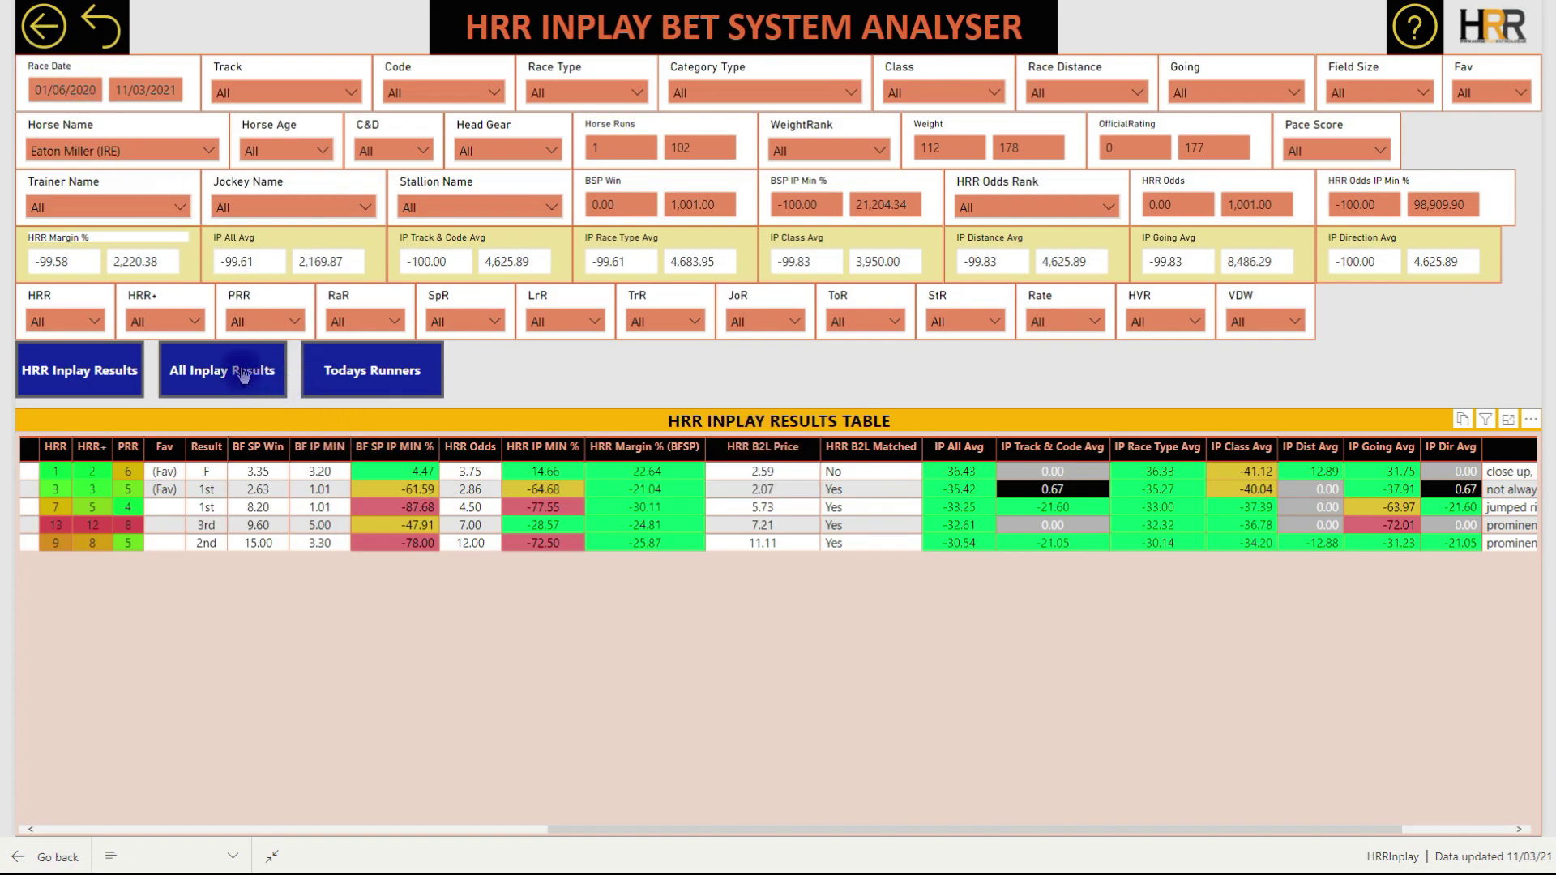
pyautogui.click(244, 375)
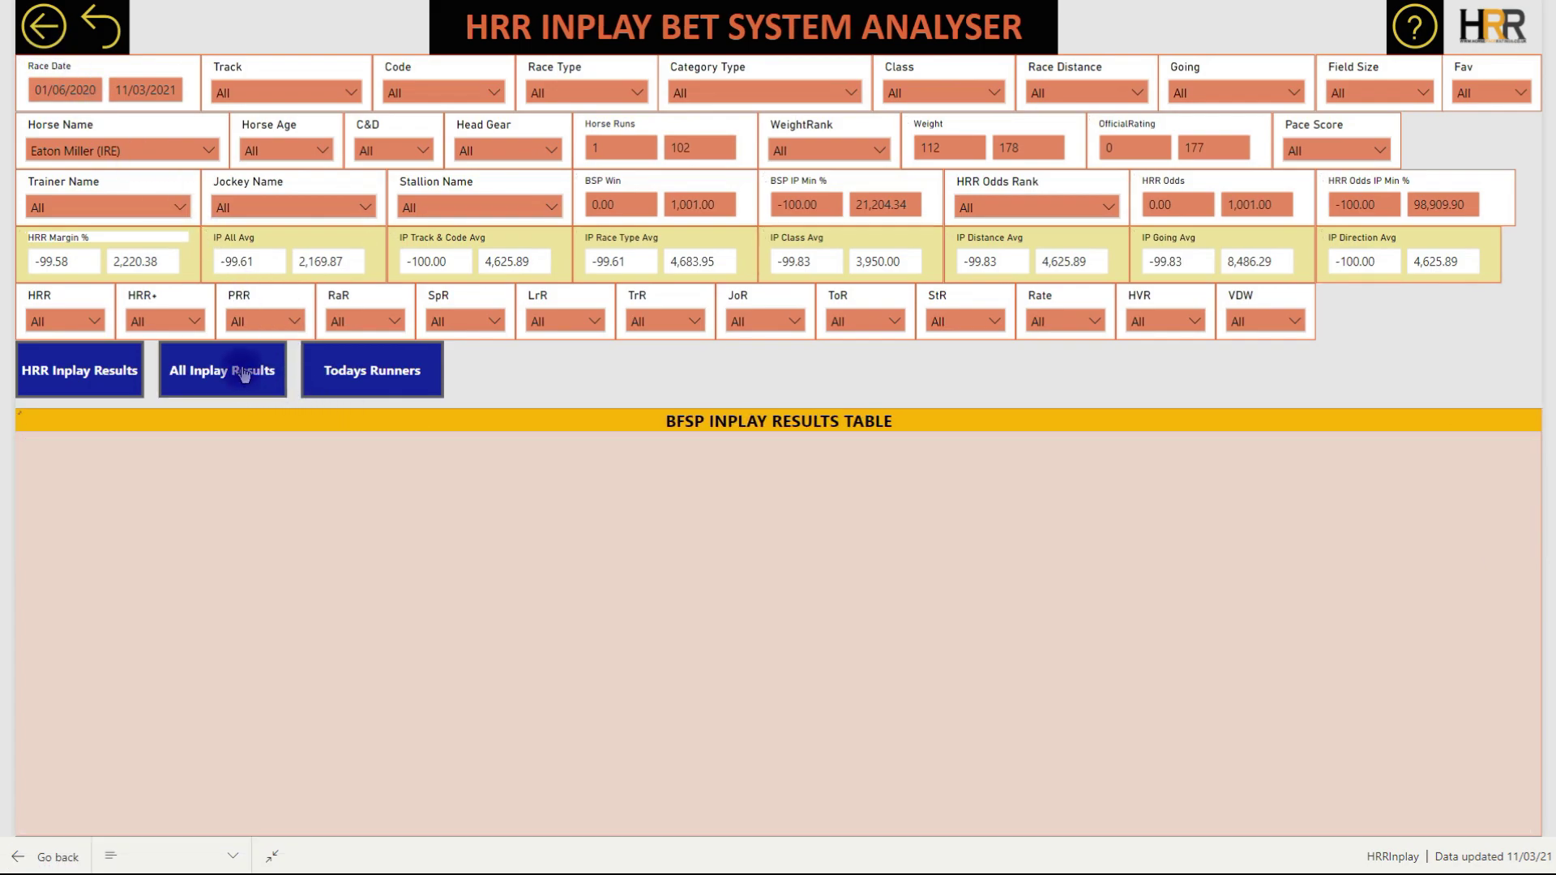
# Open Eaton Miller's BFSP Inplay Results table in its full-page view and examine the Betfair price, volume, HRR margin and in-play average columns.
pyautogui.click(244, 376)
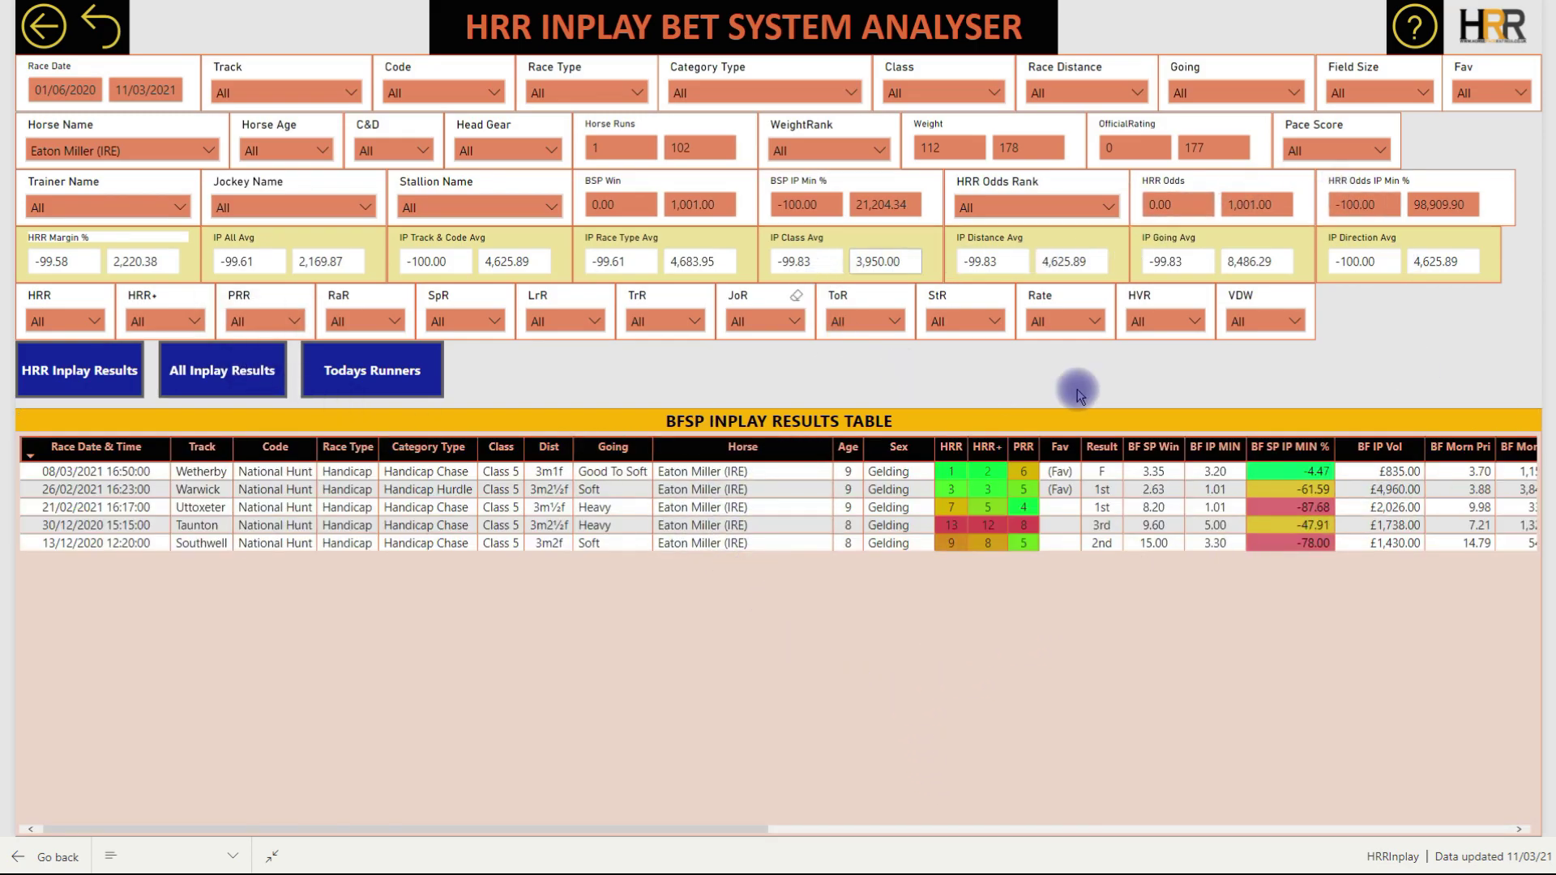
pyautogui.click(1510, 420)
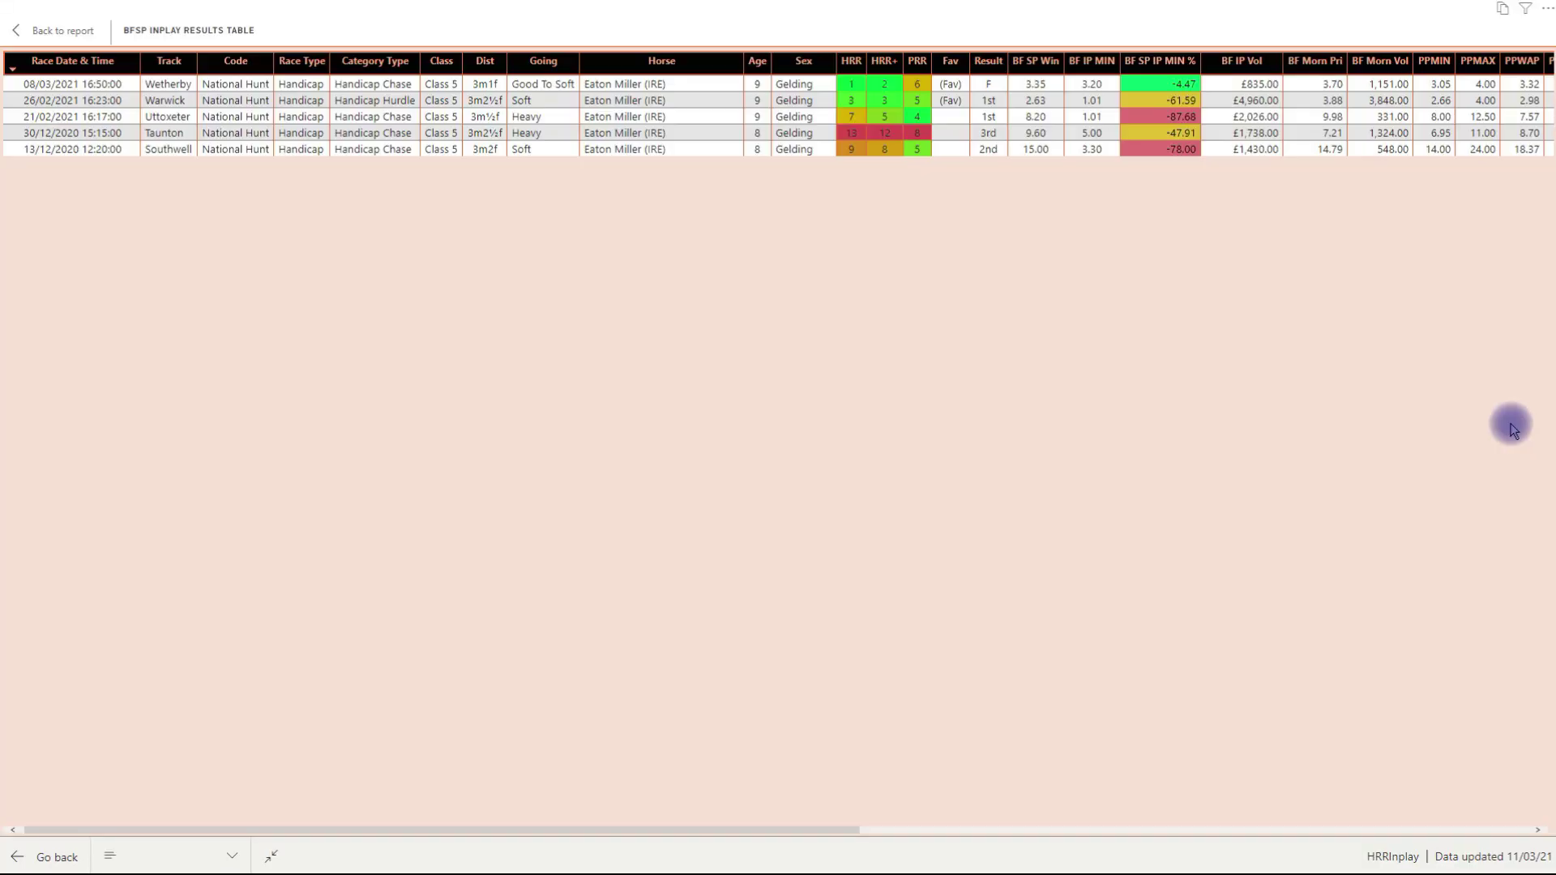
pyautogui.moveTo(851, 833); pyautogui.dragTo(1261, 851)
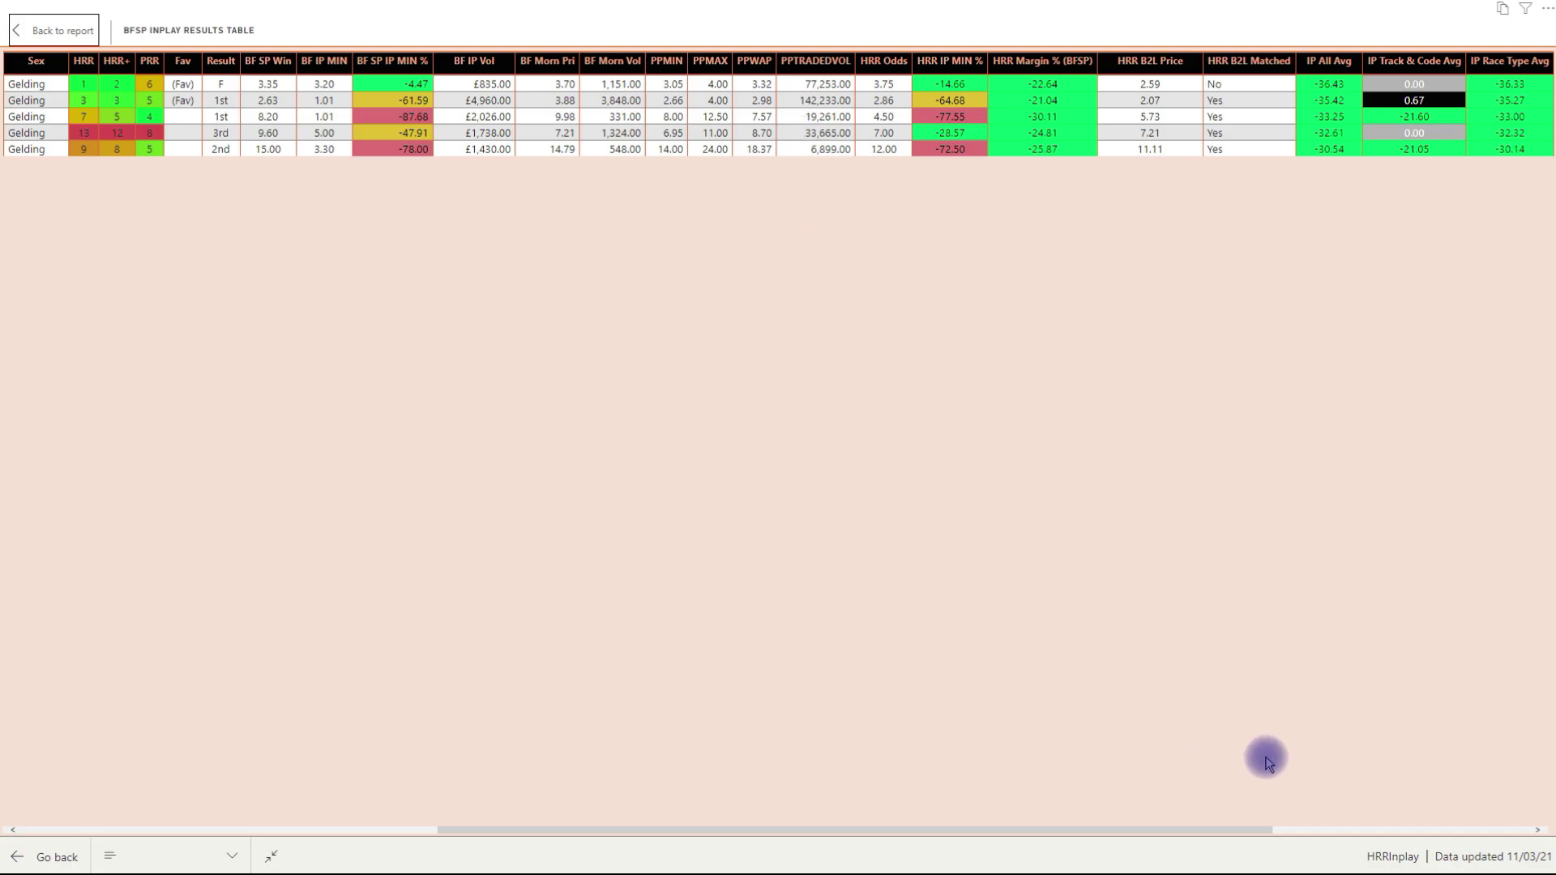
pyautogui.moveTo(1246, 833); pyautogui.dragTo(1552, 851)
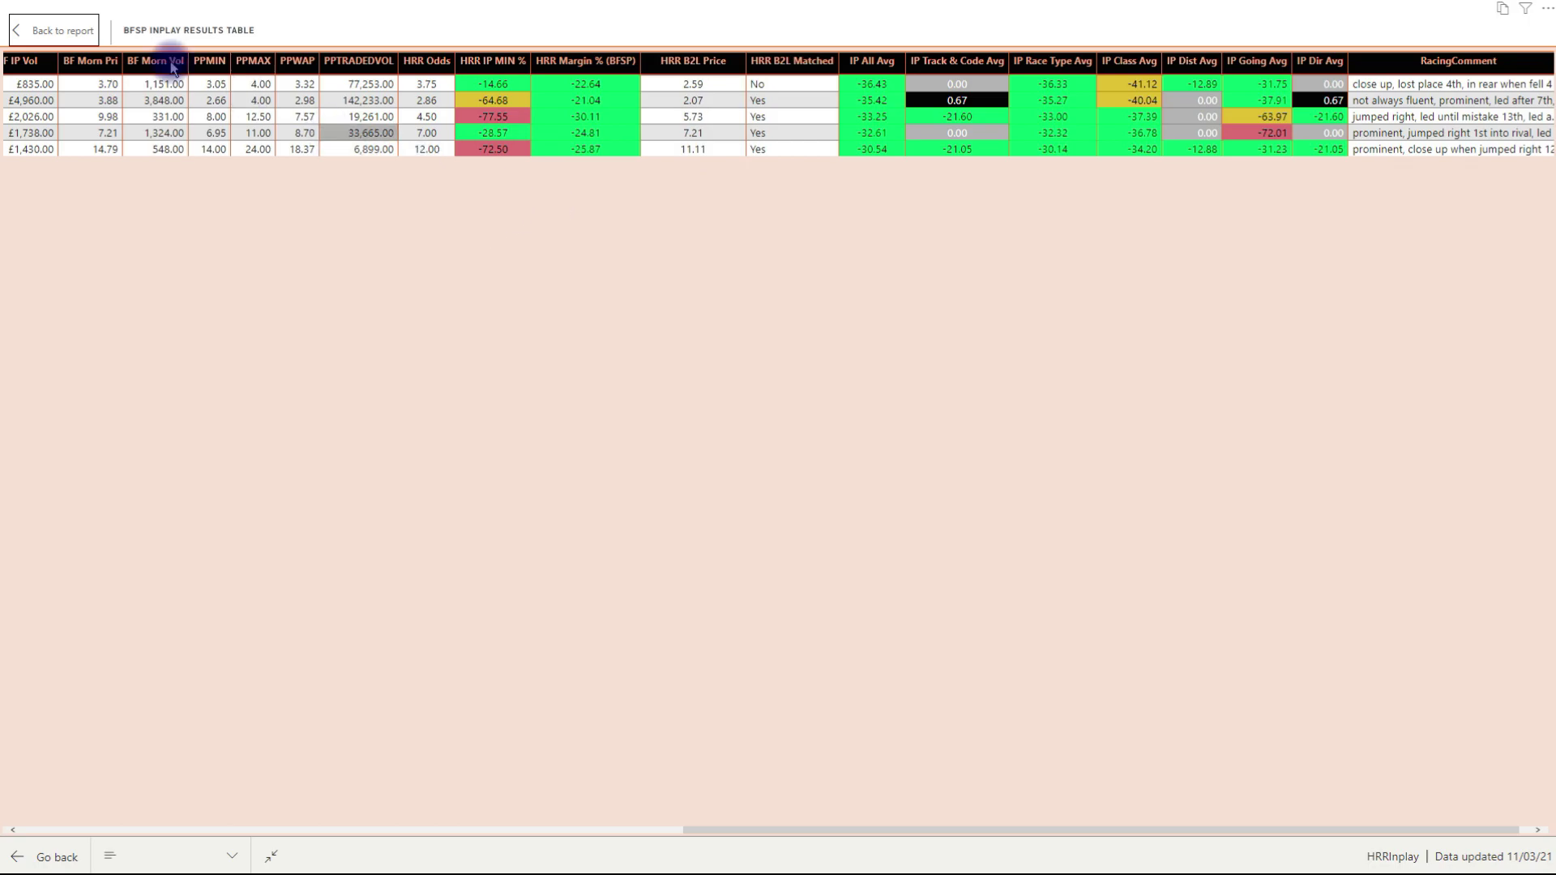
# Return to the full report and clear Eaton Miller (IRE) from the Horse Name filter.
pyautogui.click(71, 32)
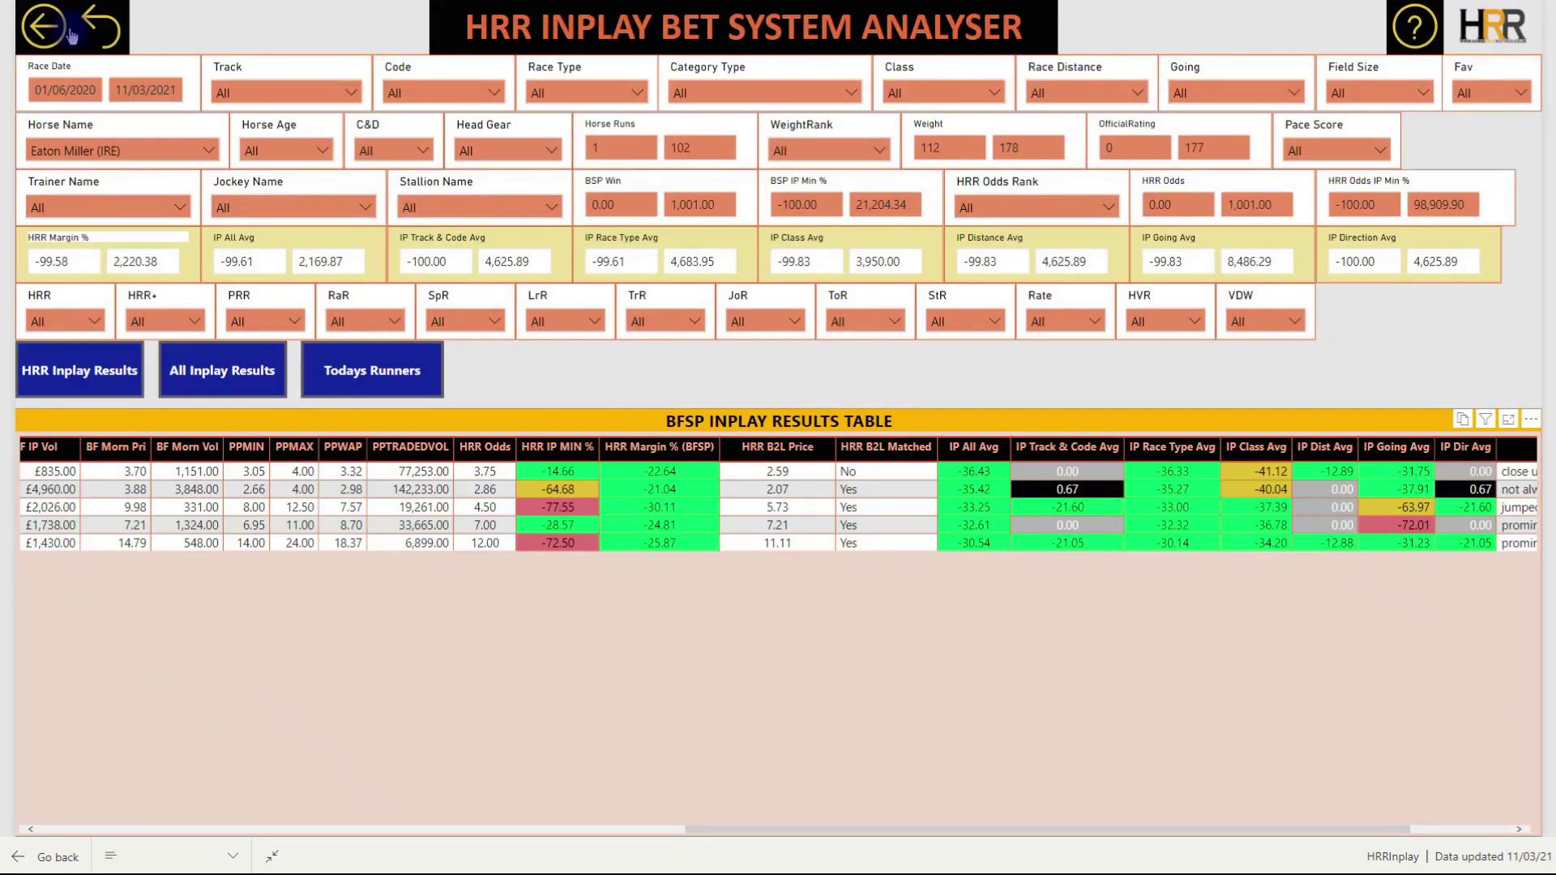
pyautogui.click(120, 149)
pyautogui.click(40, 193)
pyautogui.moveTo(50, 172); pyautogui.dragTo(111, 175)
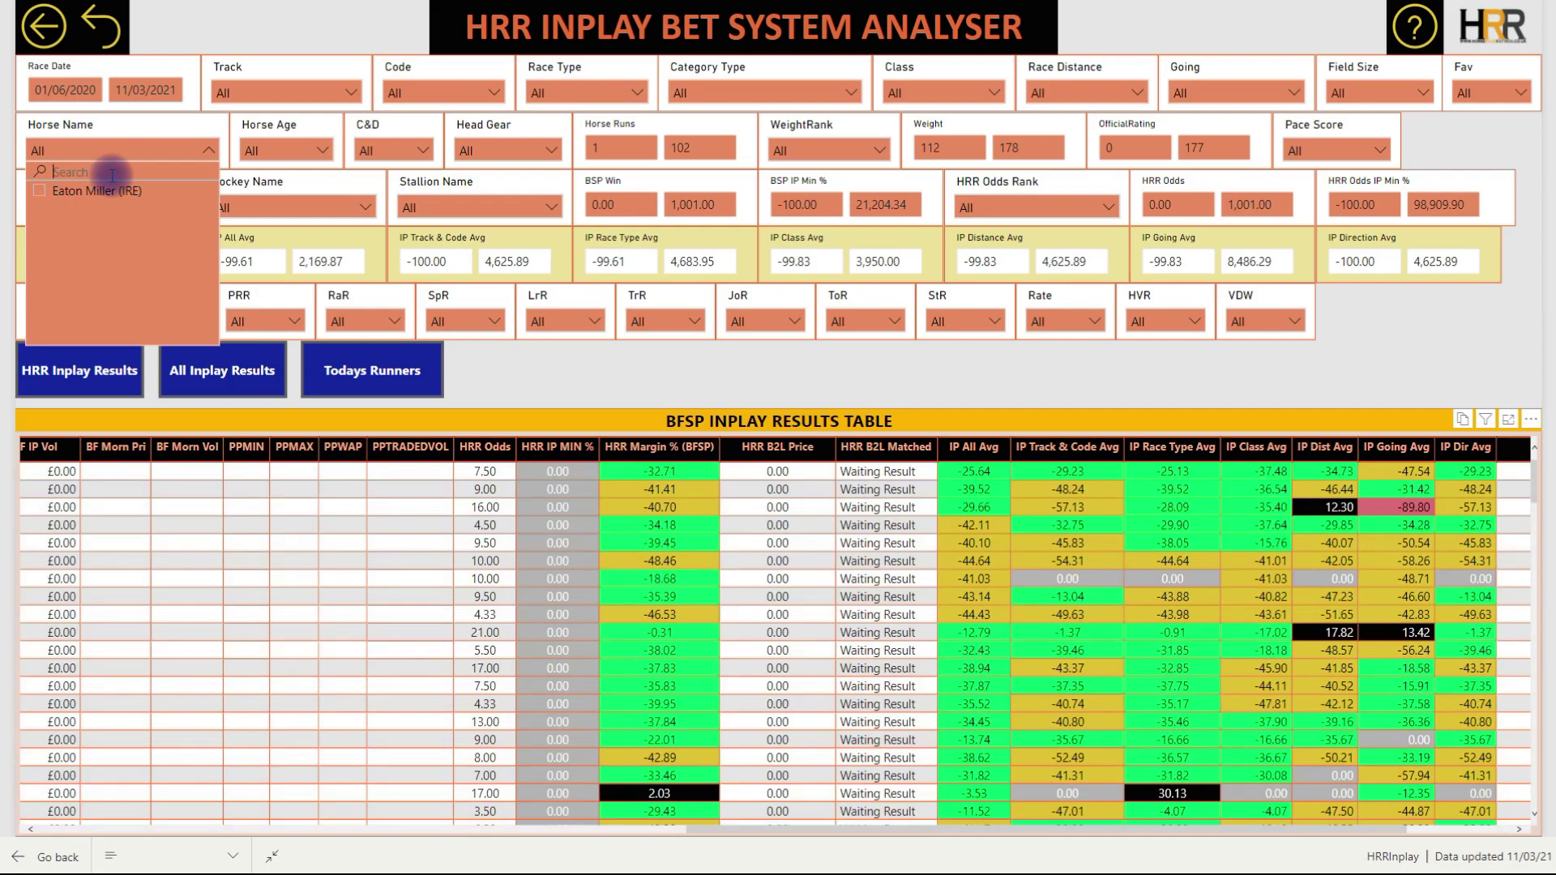
pyautogui.click(684, 387)
# Open the Todays Runners selection, search it for "great c" and filter the results to Great Colaci.
pyautogui.click(379, 378)
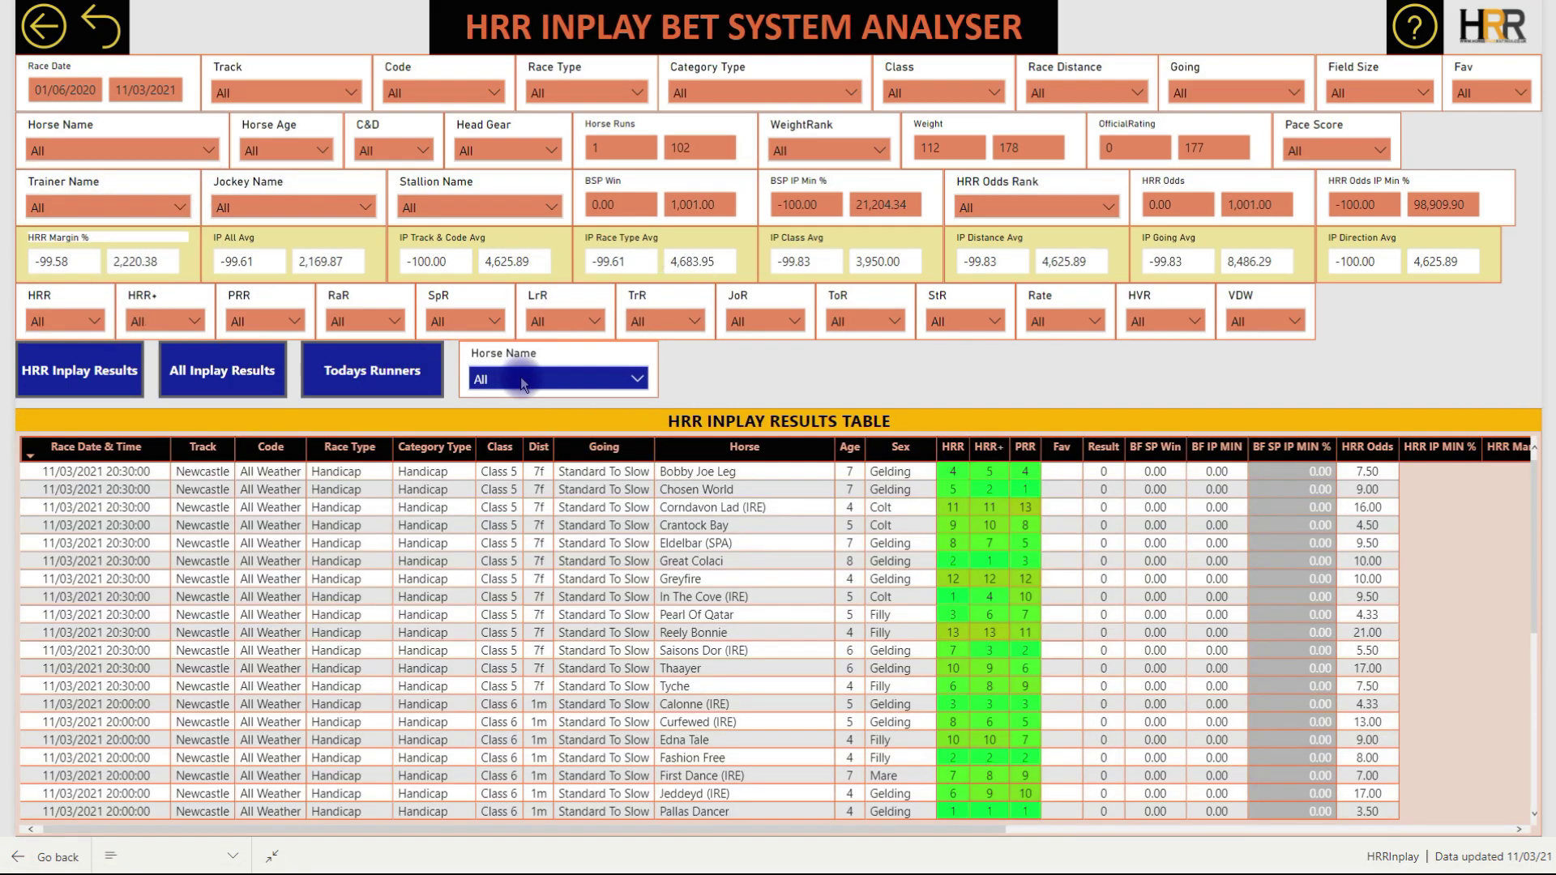
pyautogui.click(518, 379)
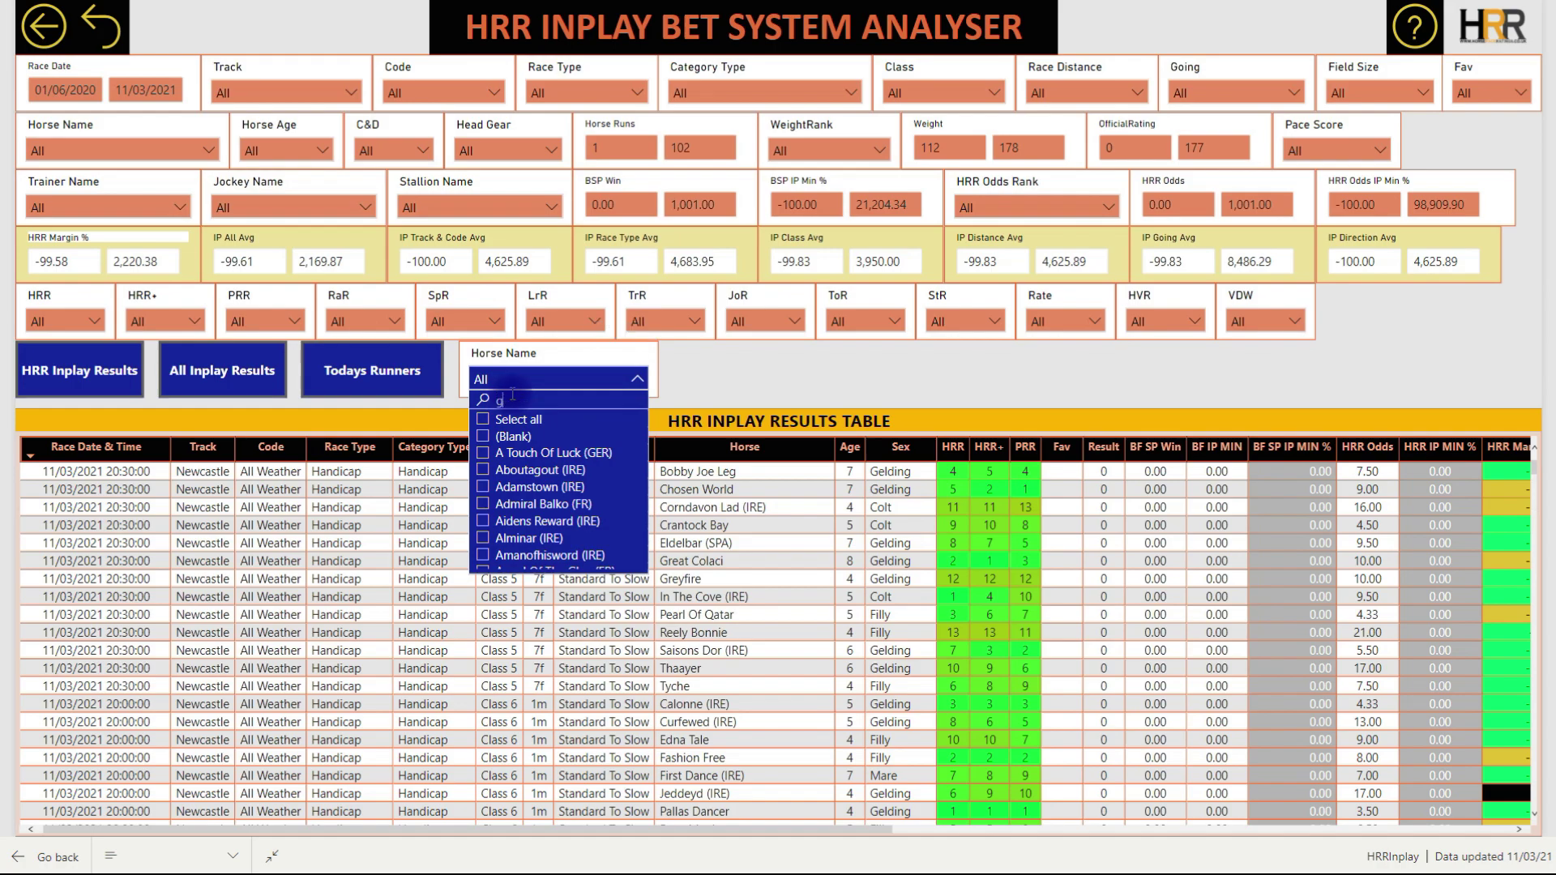
pyautogui.write('great c')
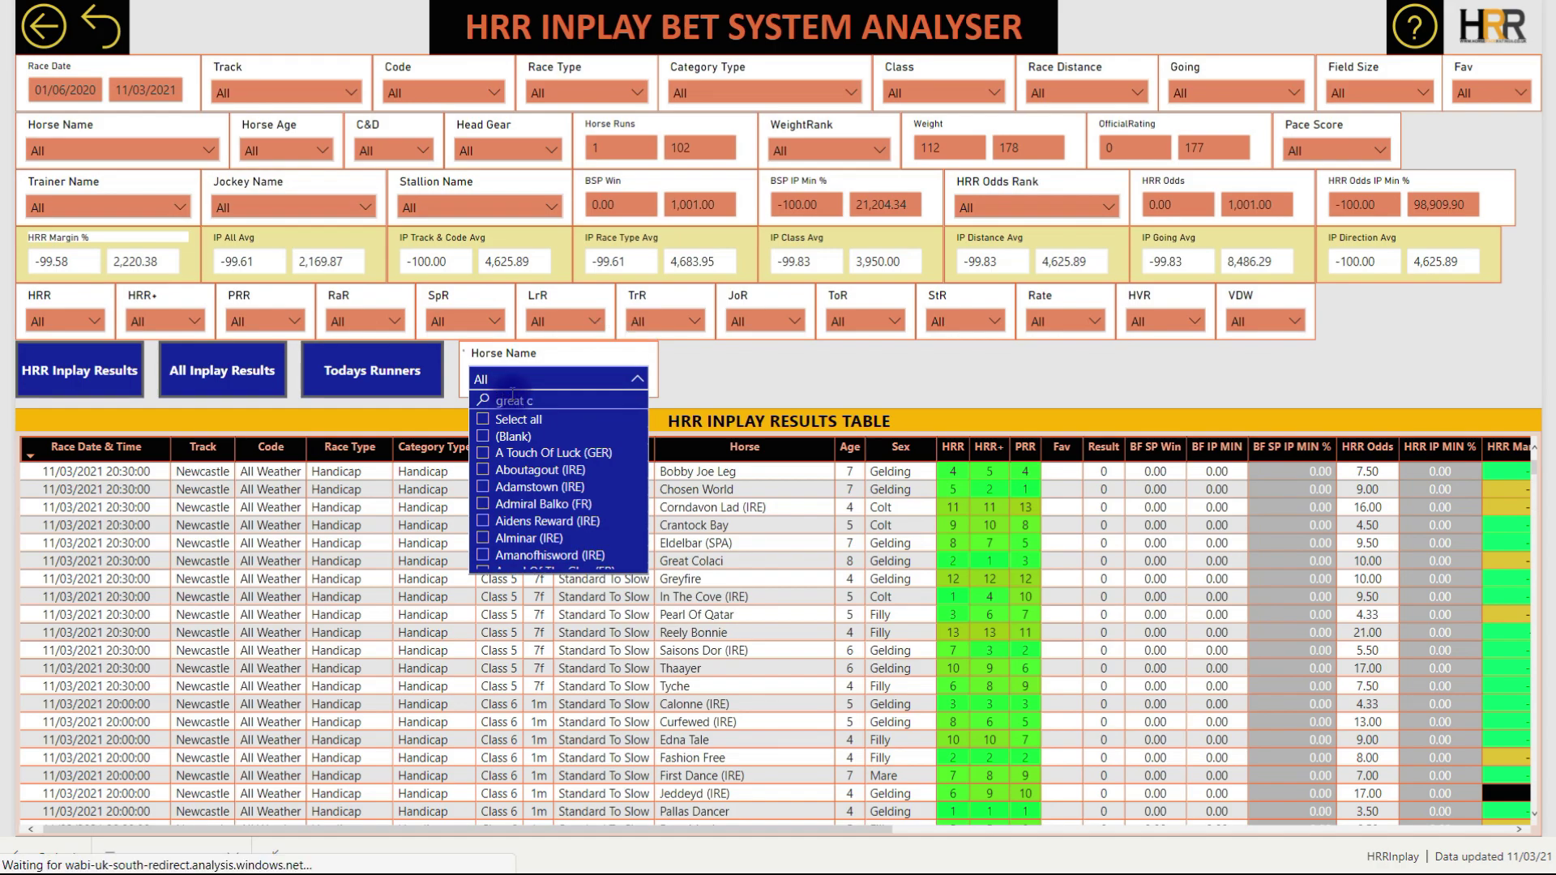
pyautogui.click(531, 420)
pyautogui.click(765, 377)
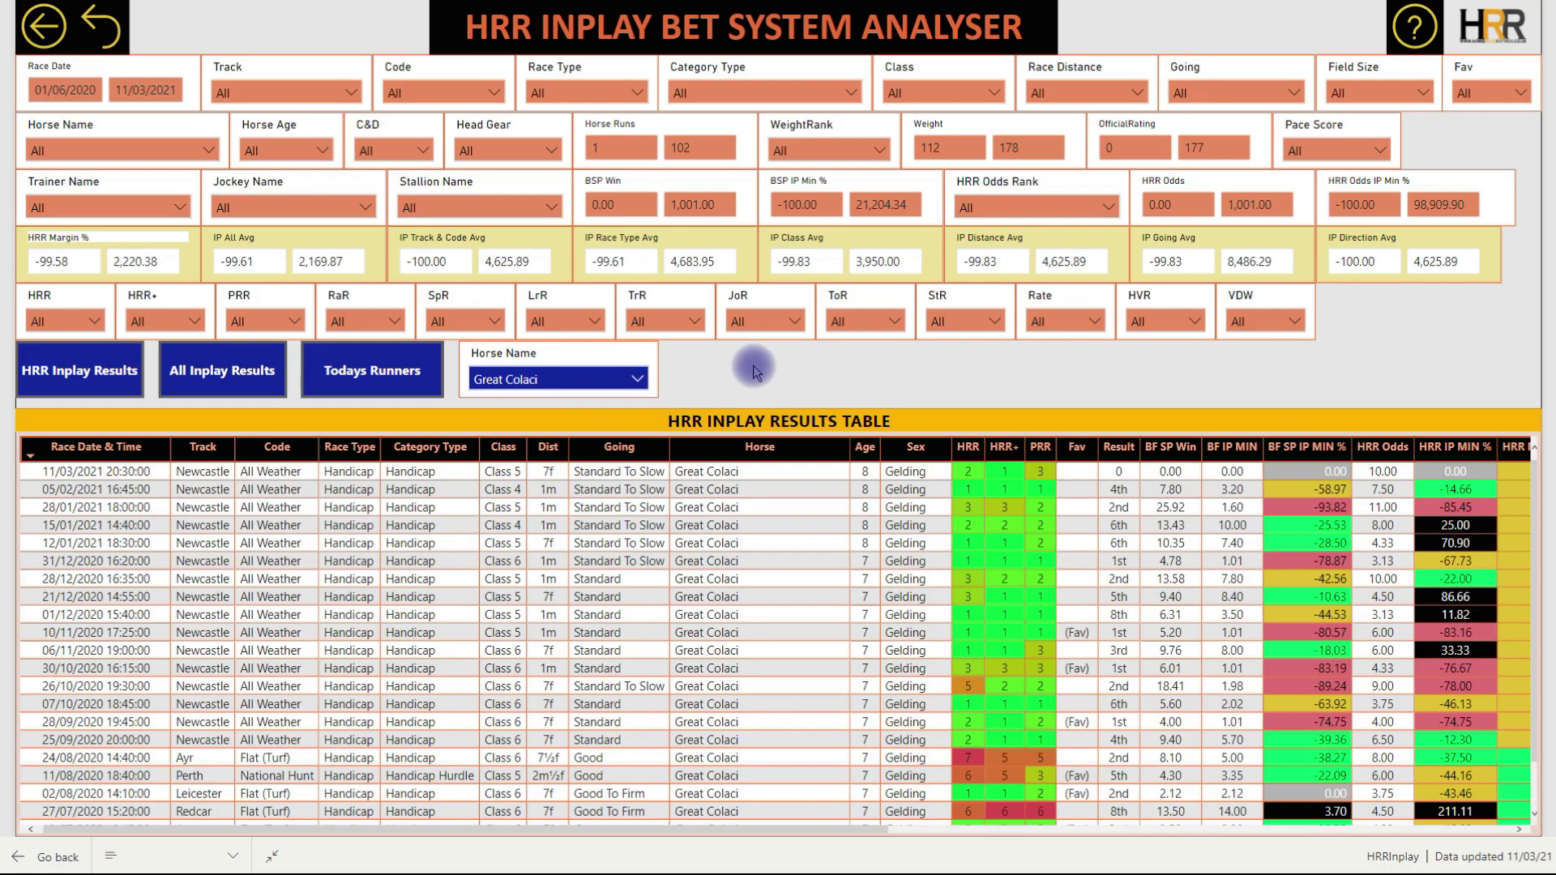
# Show Great Colaci's All Inplay Results in the full-page view and examine the HRR margin, back-to-lay and in-play average columns.
pyautogui.click(227, 372)
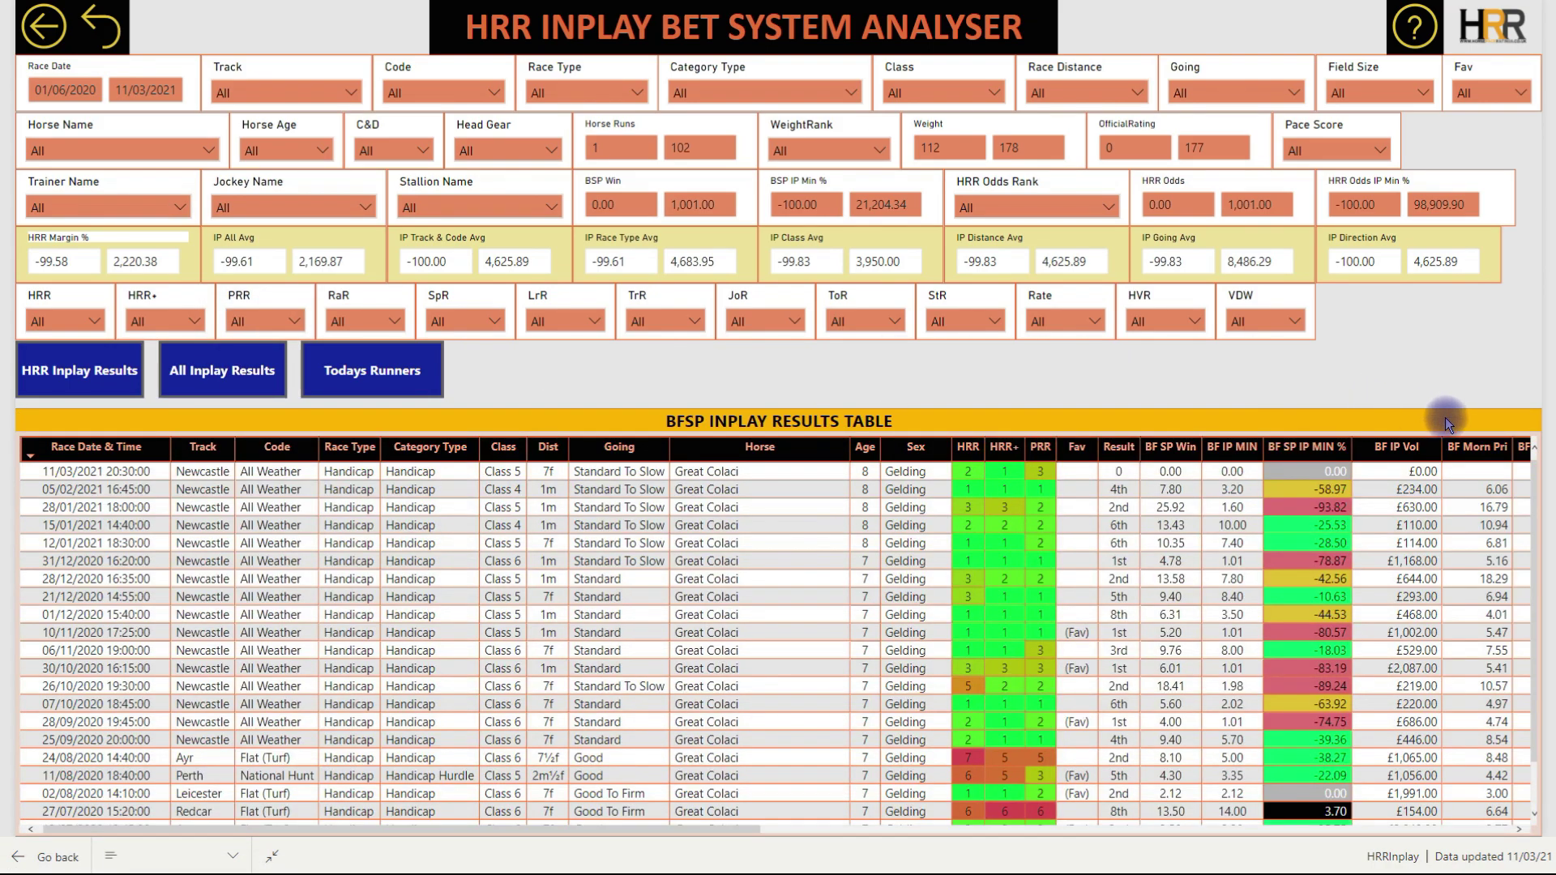
pyautogui.click(1505, 420)
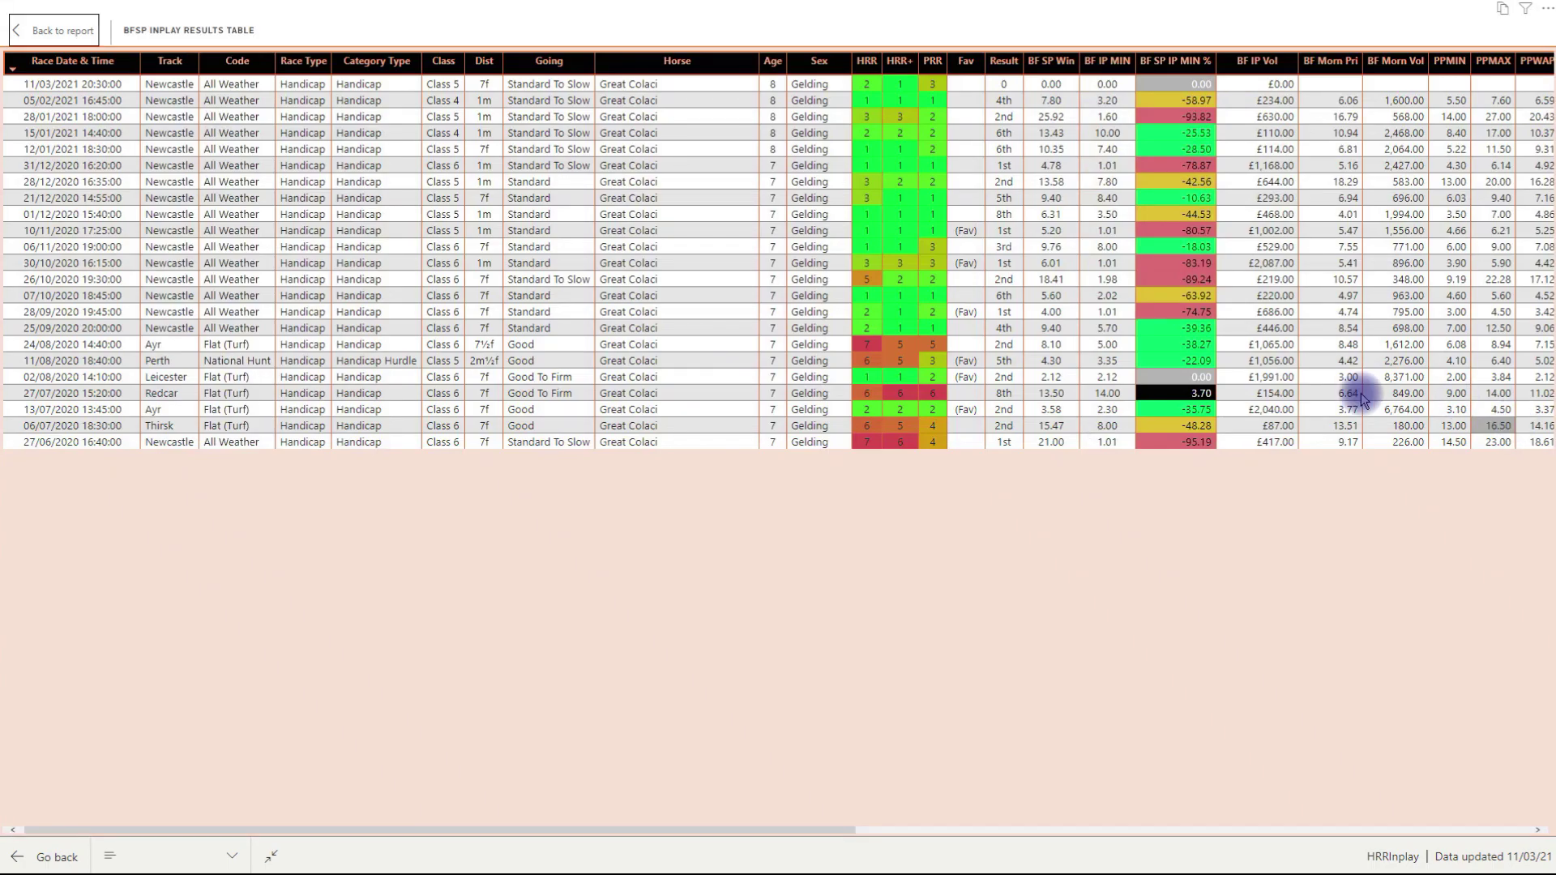
pyautogui.moveTo(823, 829); pyautogui.dragTo(1188, 827)
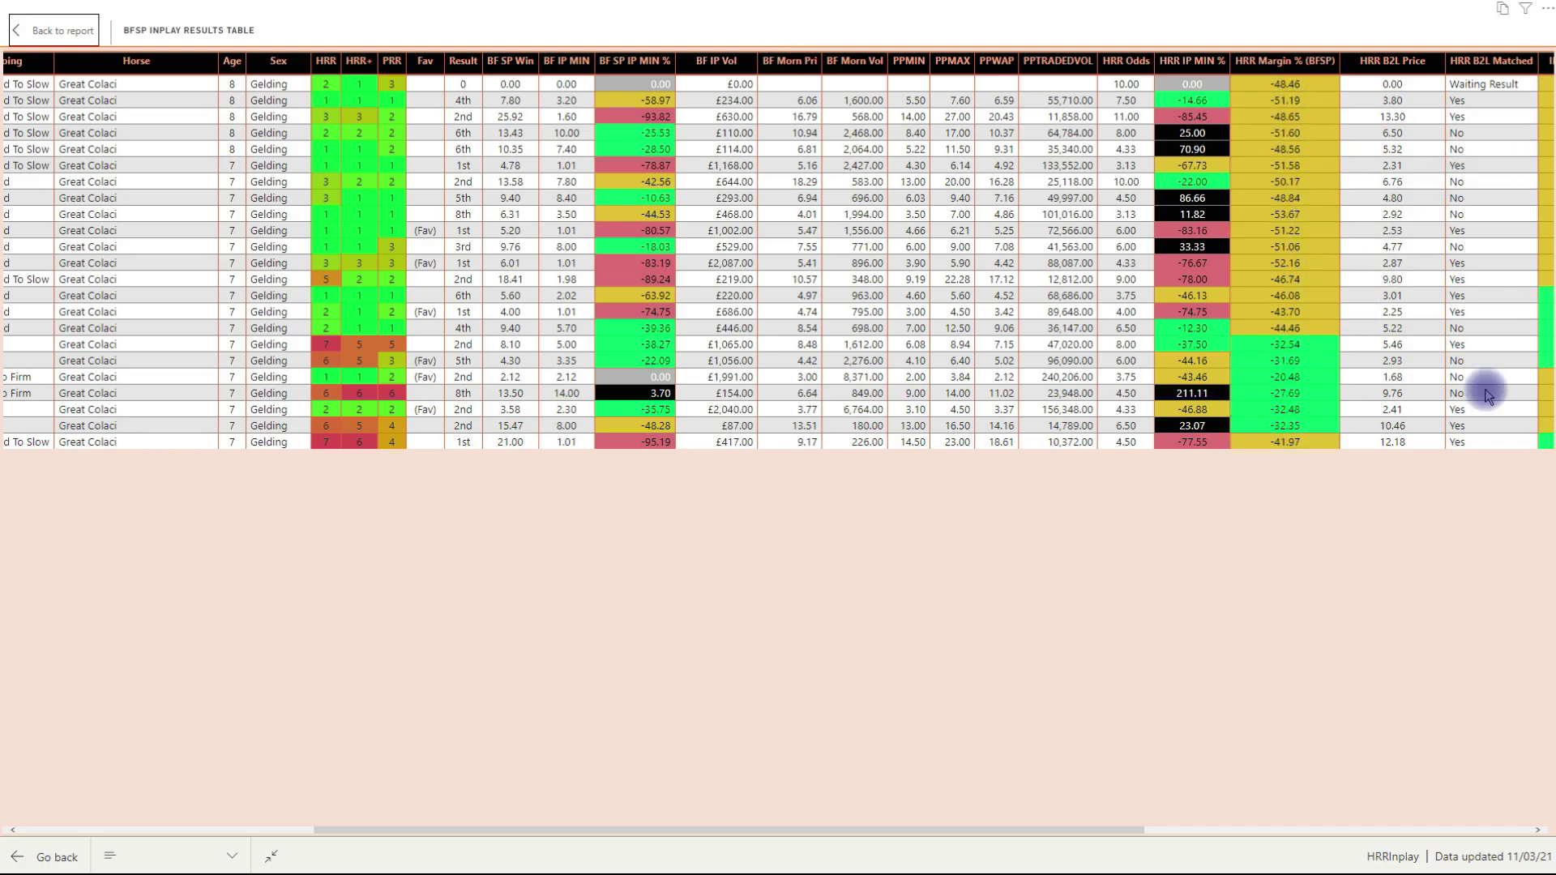
pyautogui.moveTo(1124, 832); pyautogui.dragTo(1329, 843)
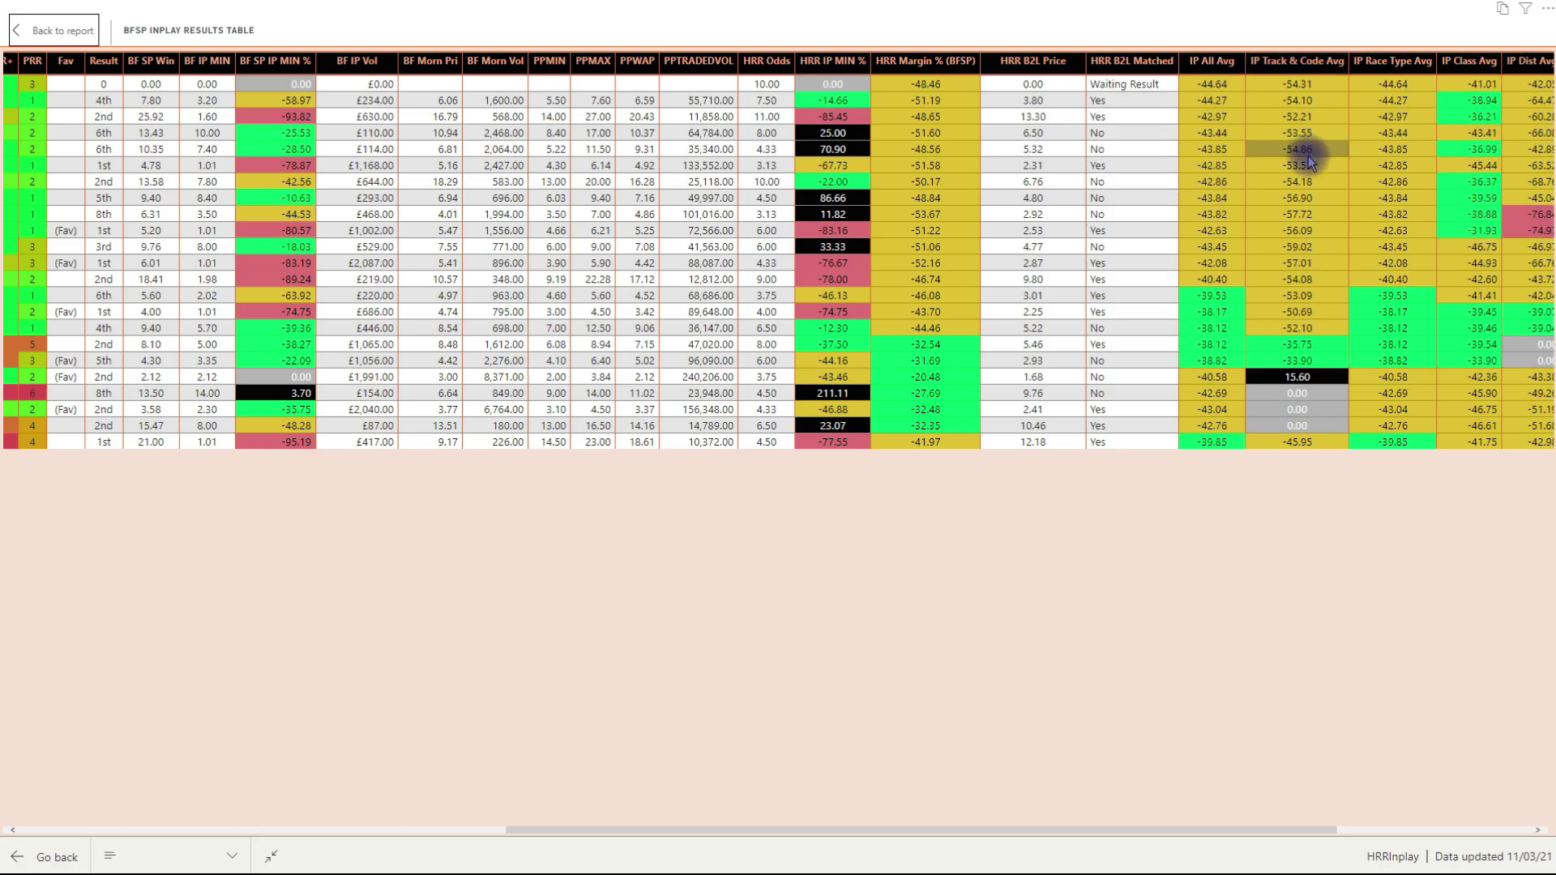
pyautogui.click(916, 65)
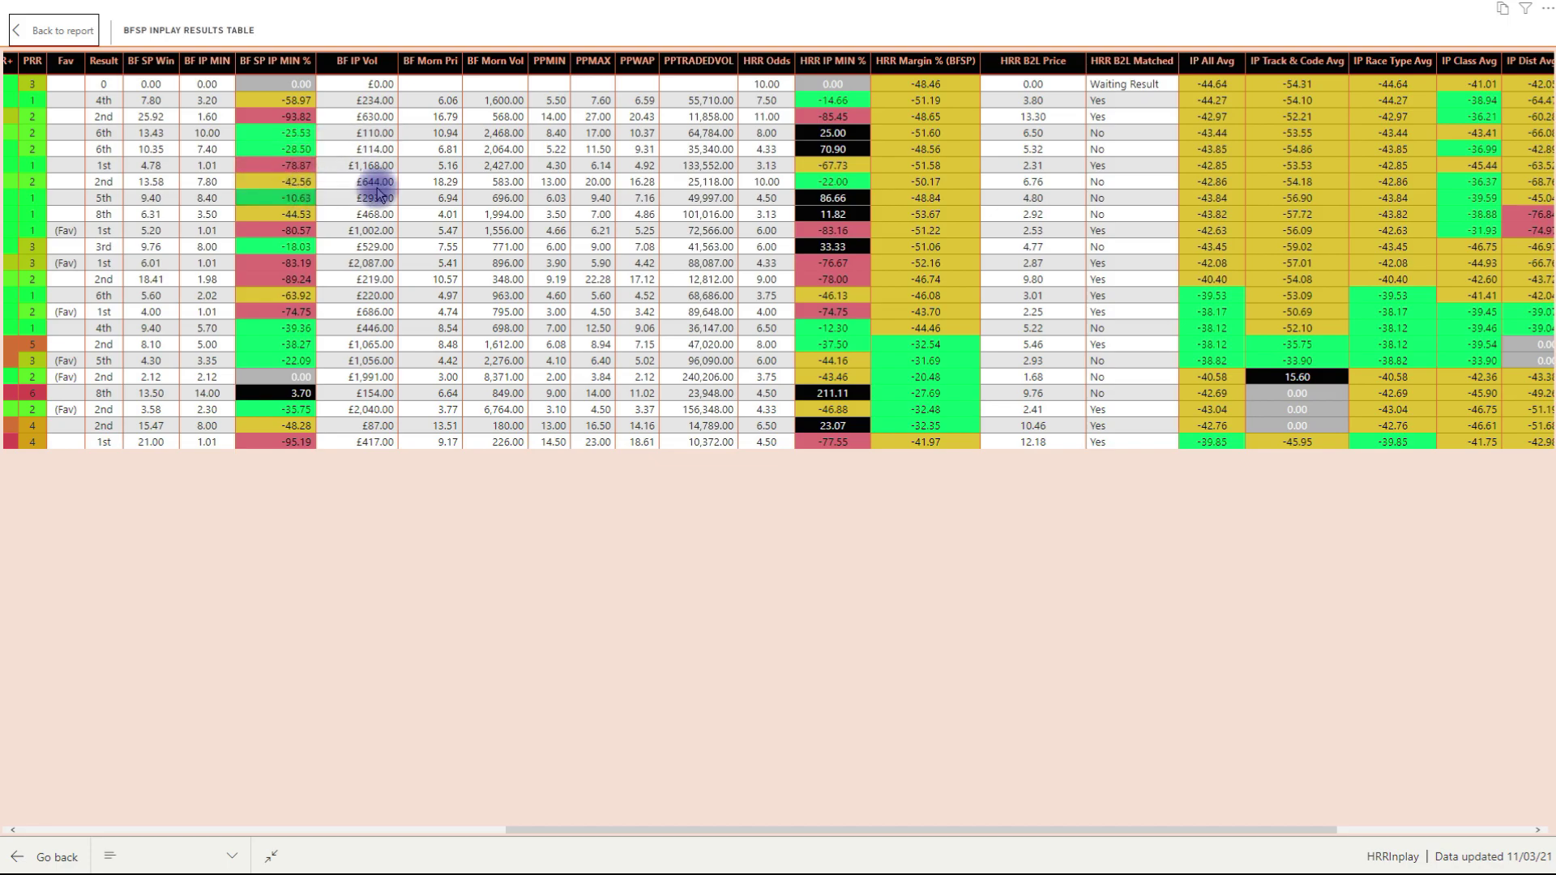
# Review Great Colaci's results and BF SP IP MIN % column, along with the in-play averages and racing comments for each run.
pyautogui.moveTo(698, 832); pyautogui.dragTo(515, 833)
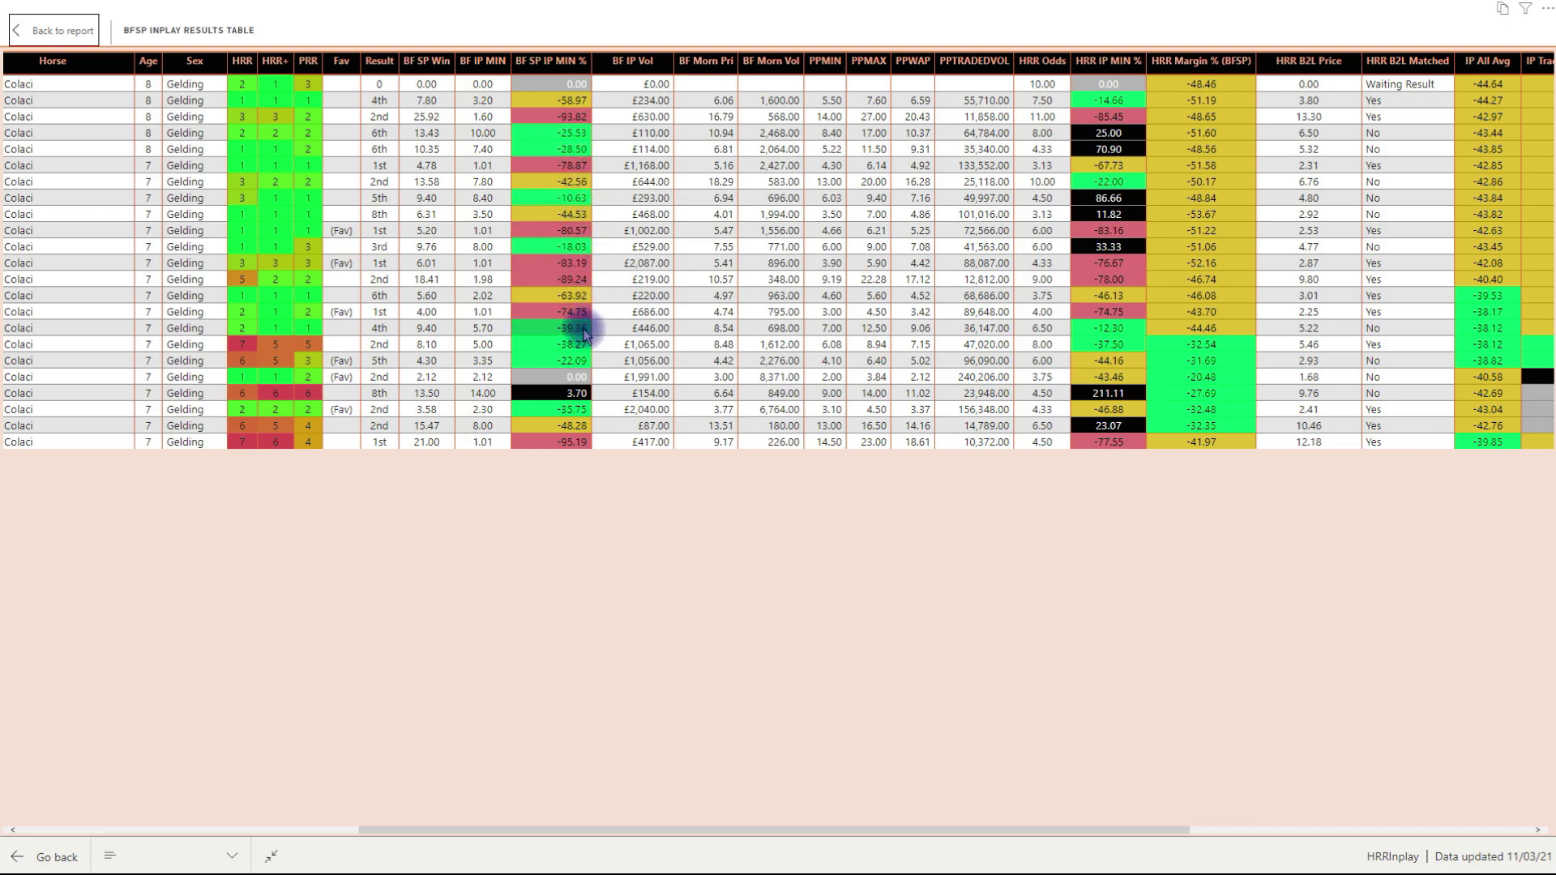
pyautogui.moveTo(500, 285)
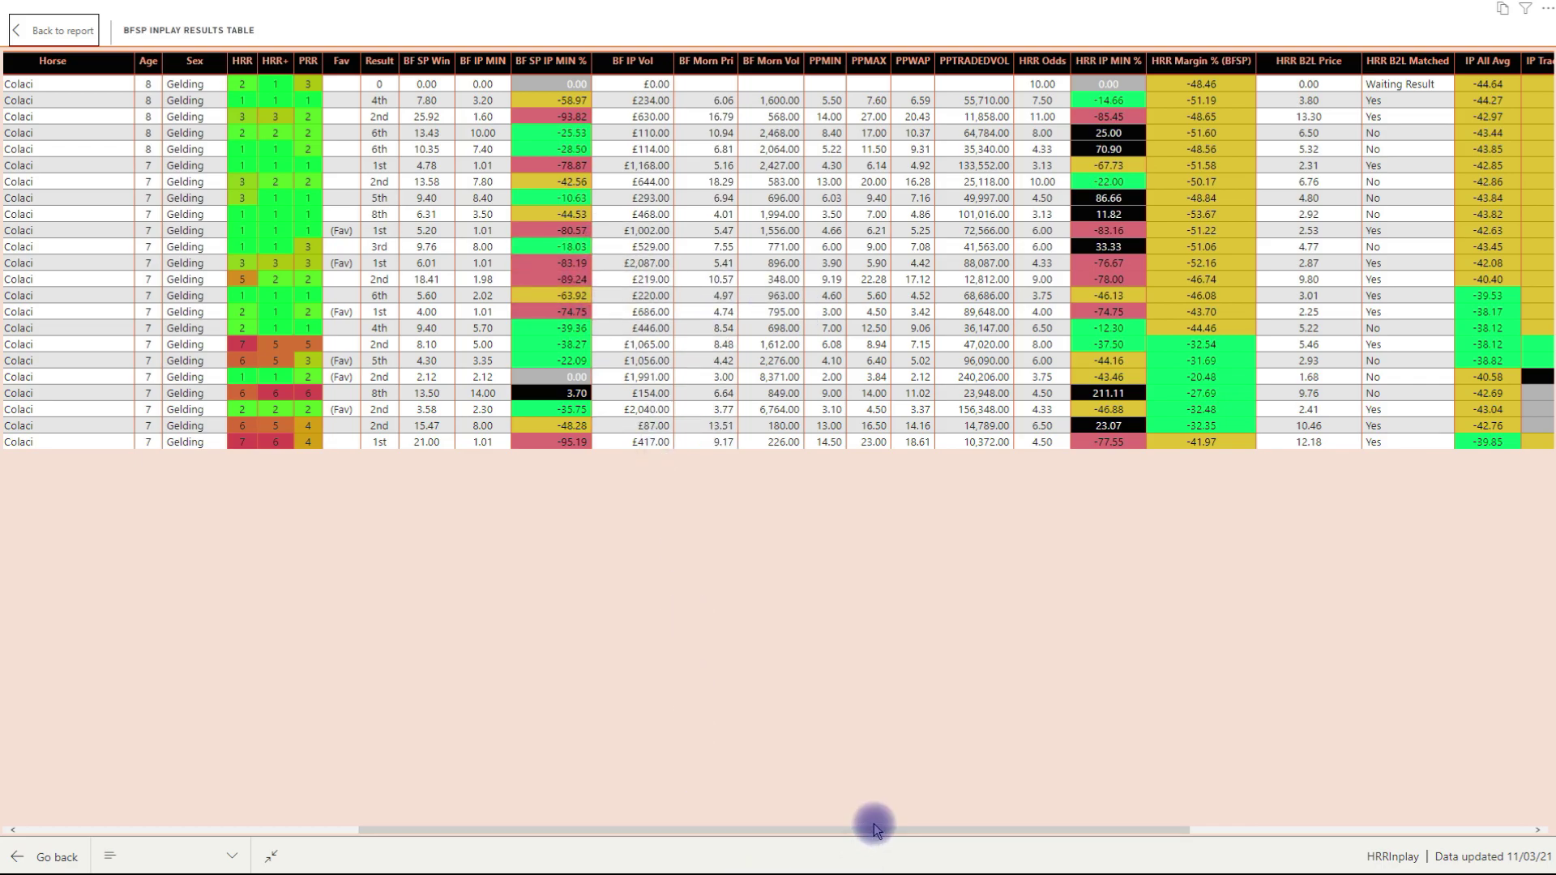
pyautogui.moveTo(882, 835); pyautogui.dragTo(1369, 820)
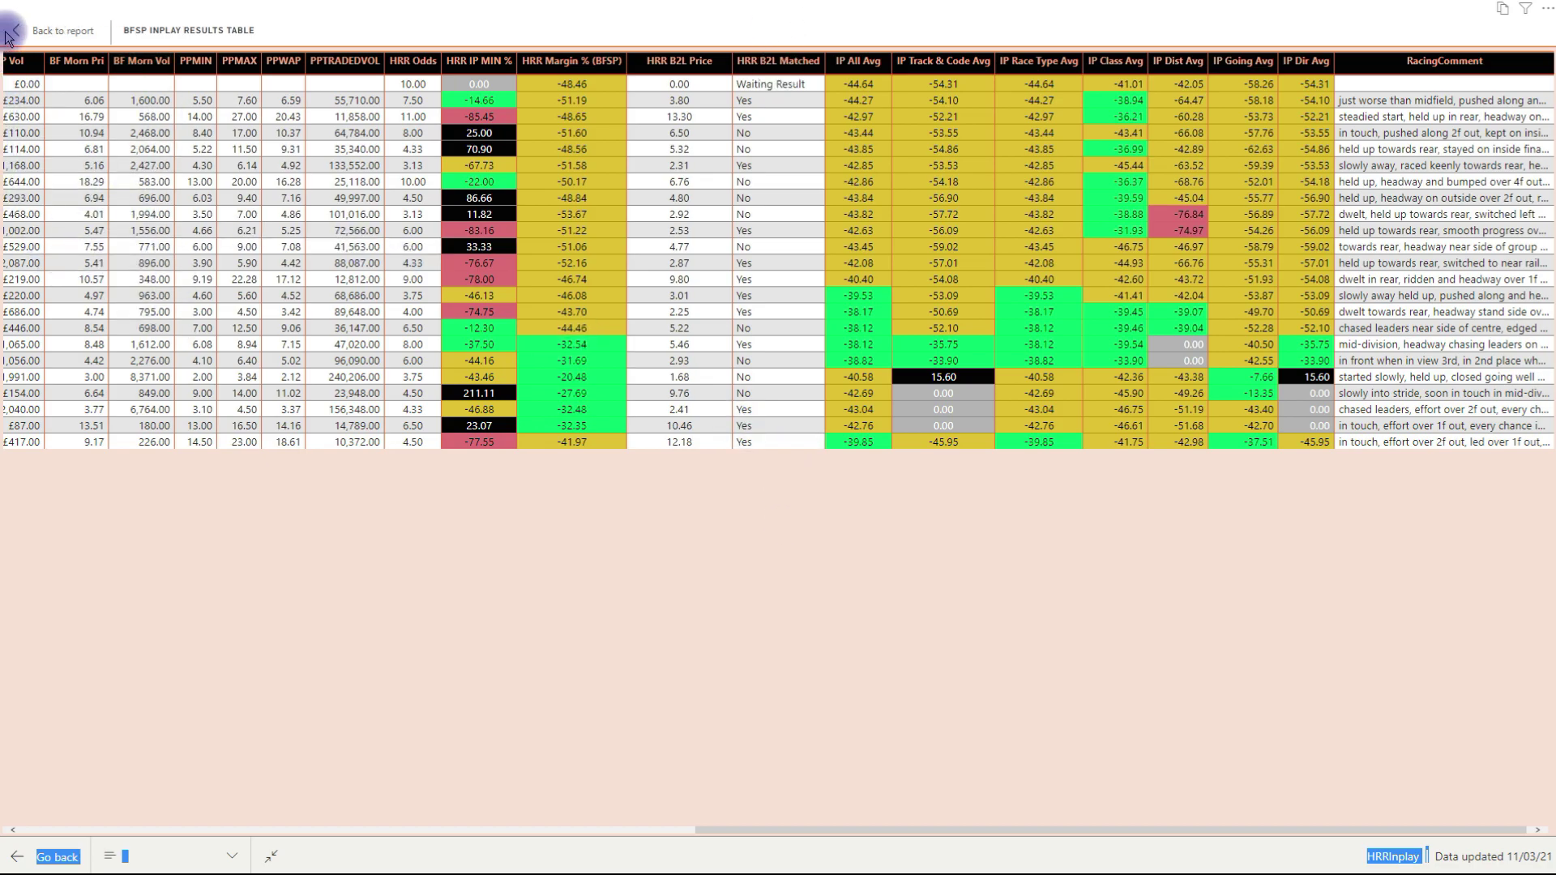
# Return to the full report and reset it to the HRR Inplay Results table for all horses.
pyautogui.click(65, 32)
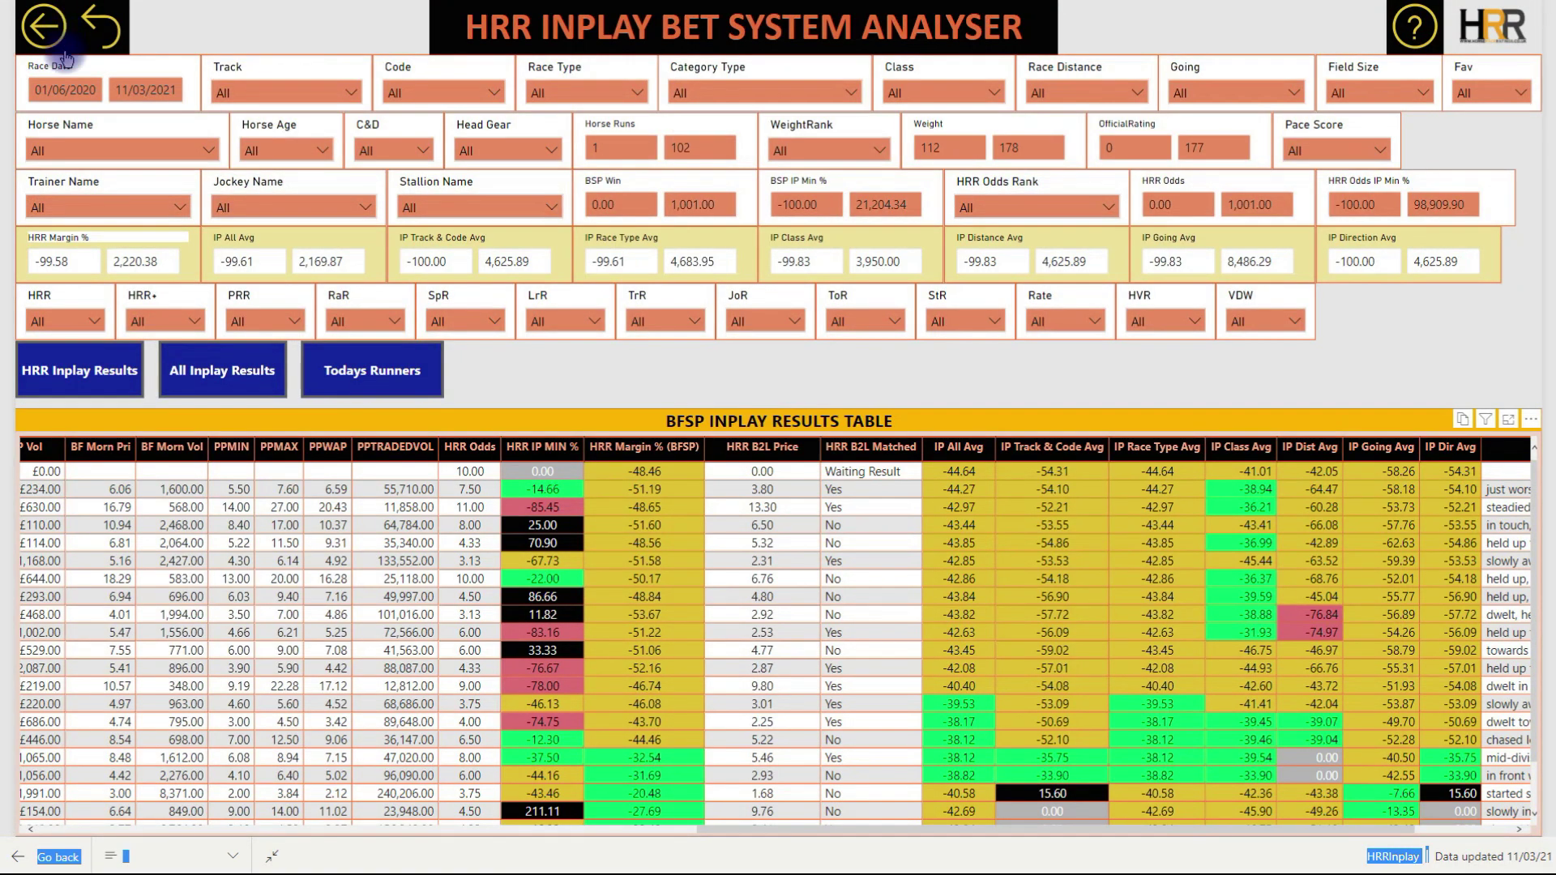
pyautogui.click(335, 114)
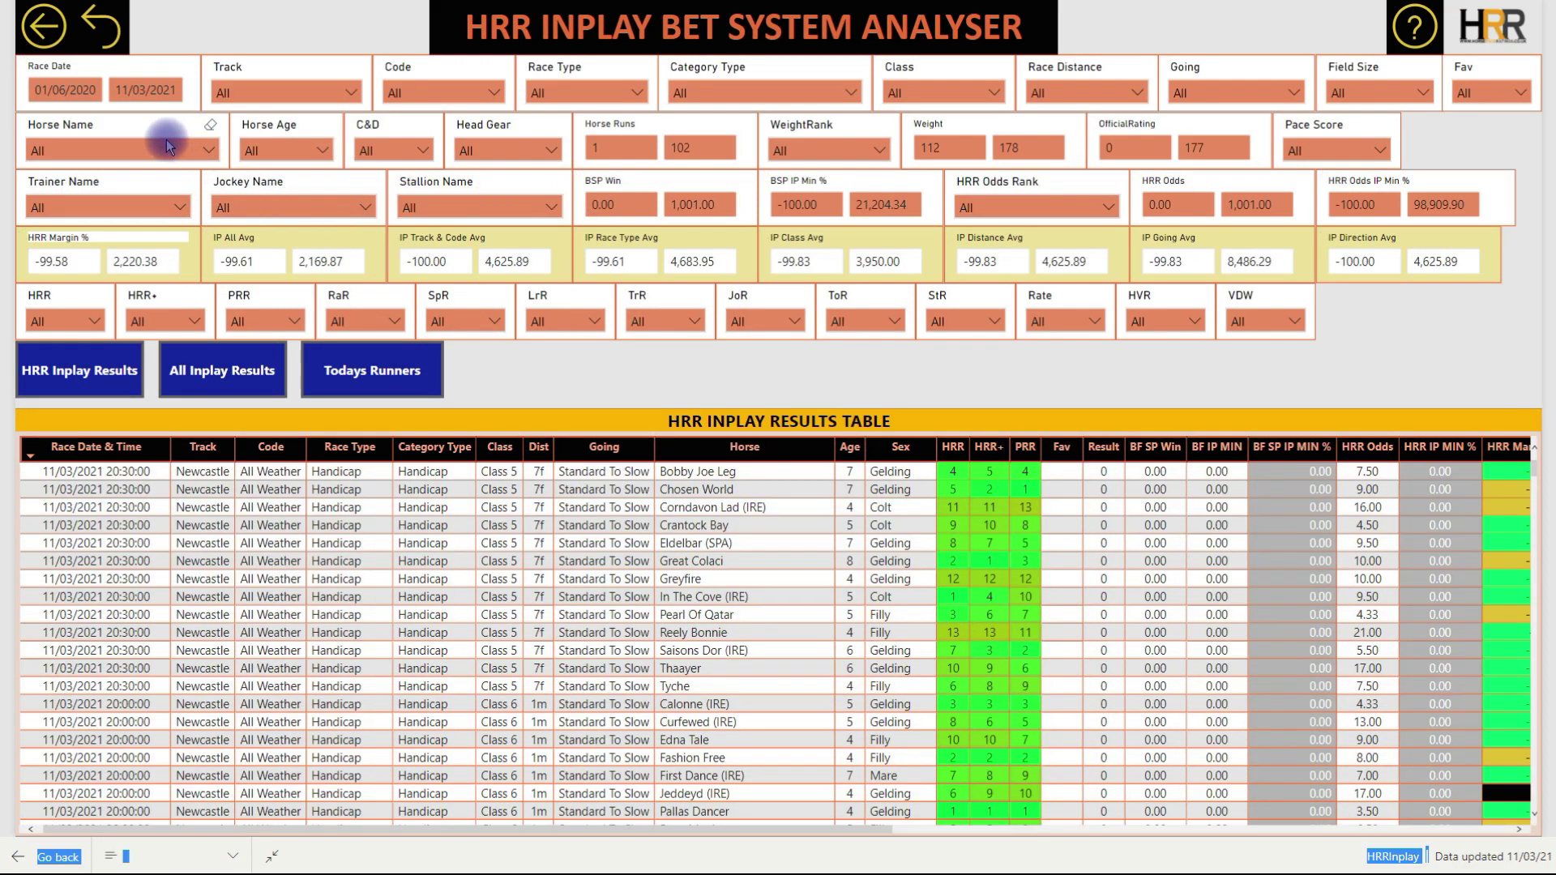
# Search the Horse Name filter for "murphy" and look through the matching horses without selecting one.
pyautogui.click(122, 150)
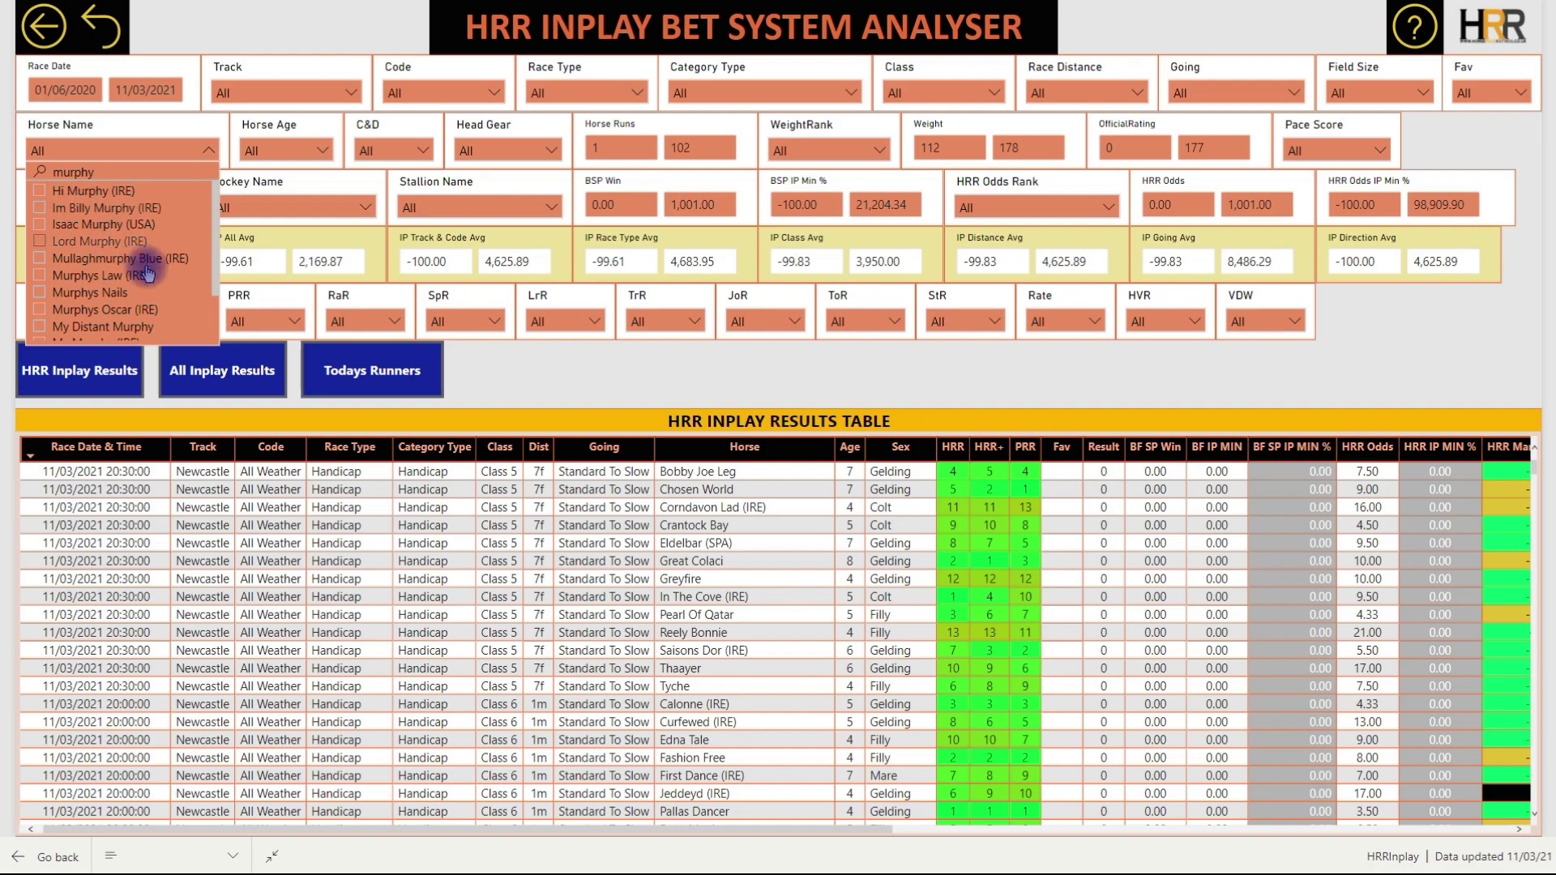
pyautogui.scroll(-1, 154, 263)
pyautogui.scroll(-2, 154, 264)
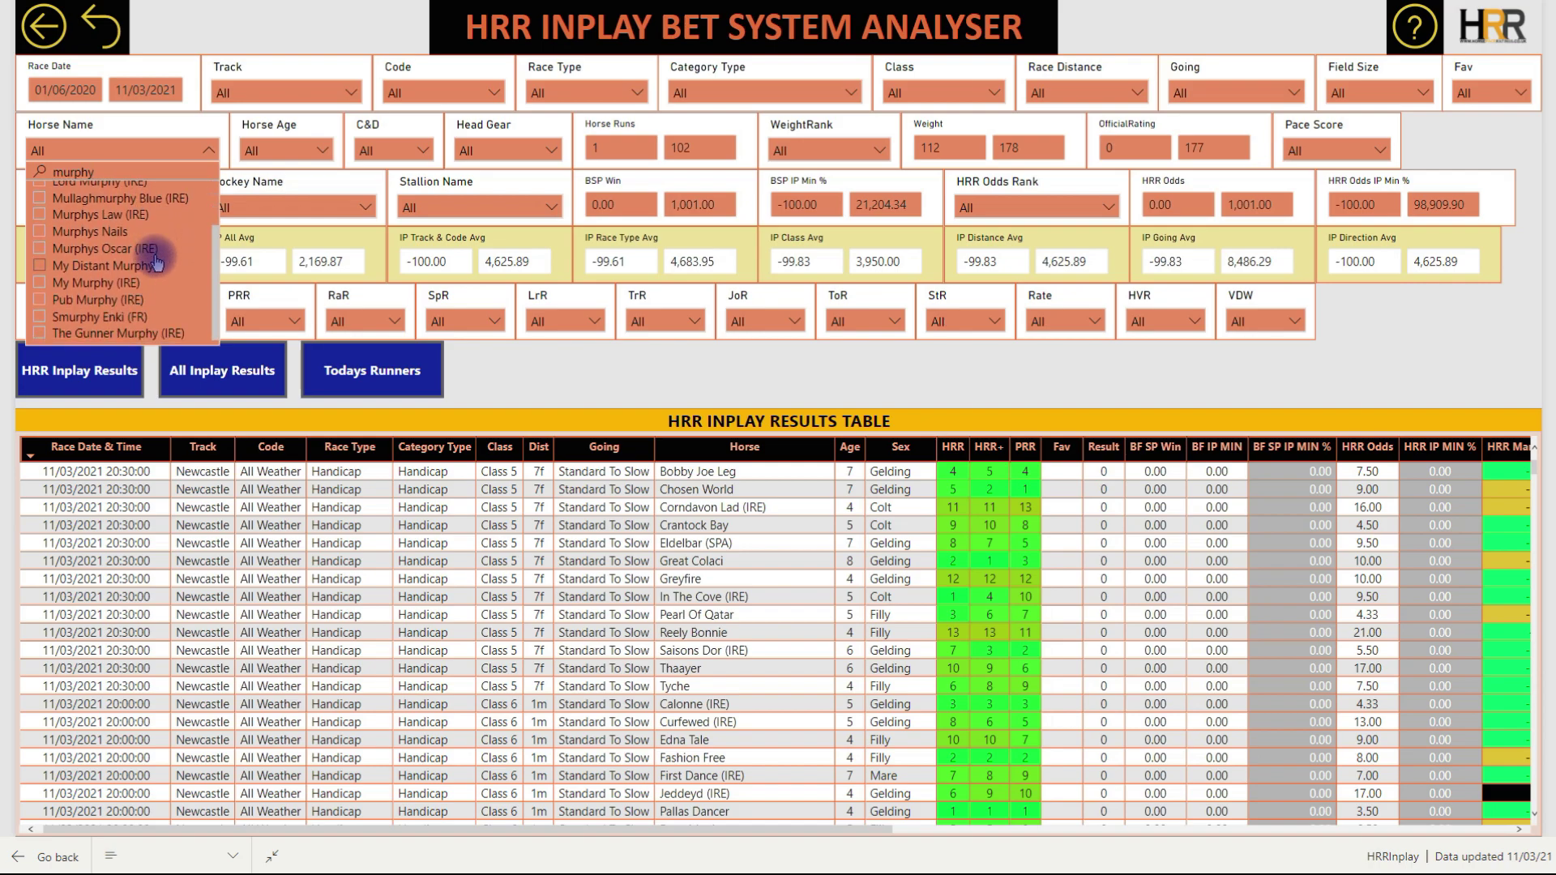
pyautogui.click(606, 356)
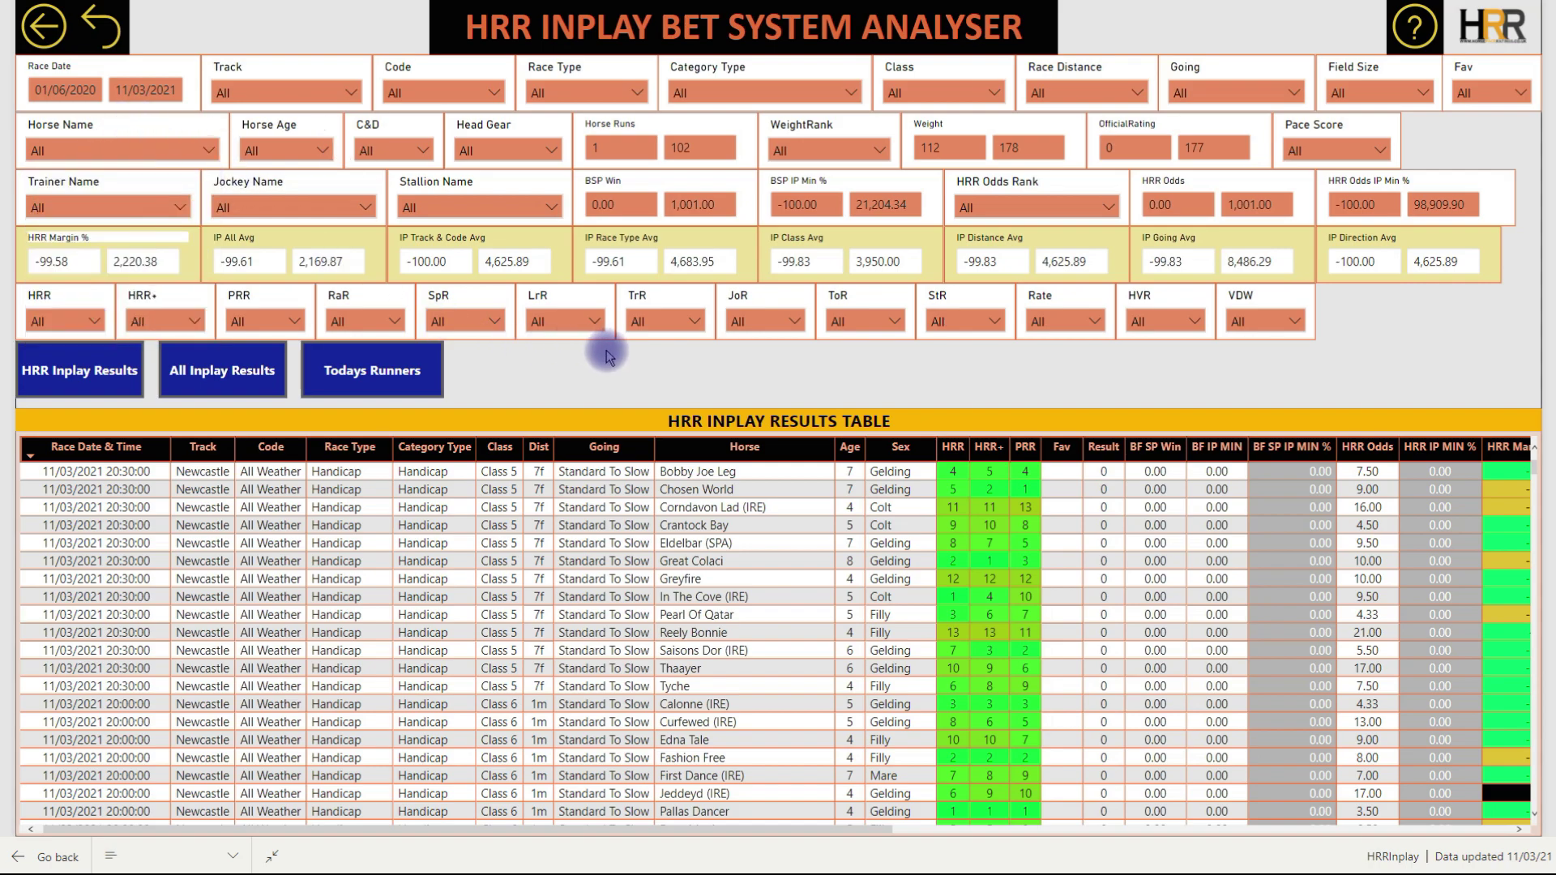
# Filter the HRR Inplay Results by Trainer Name, selecting Cole, P F I.
pyautogui.click(102, 213)
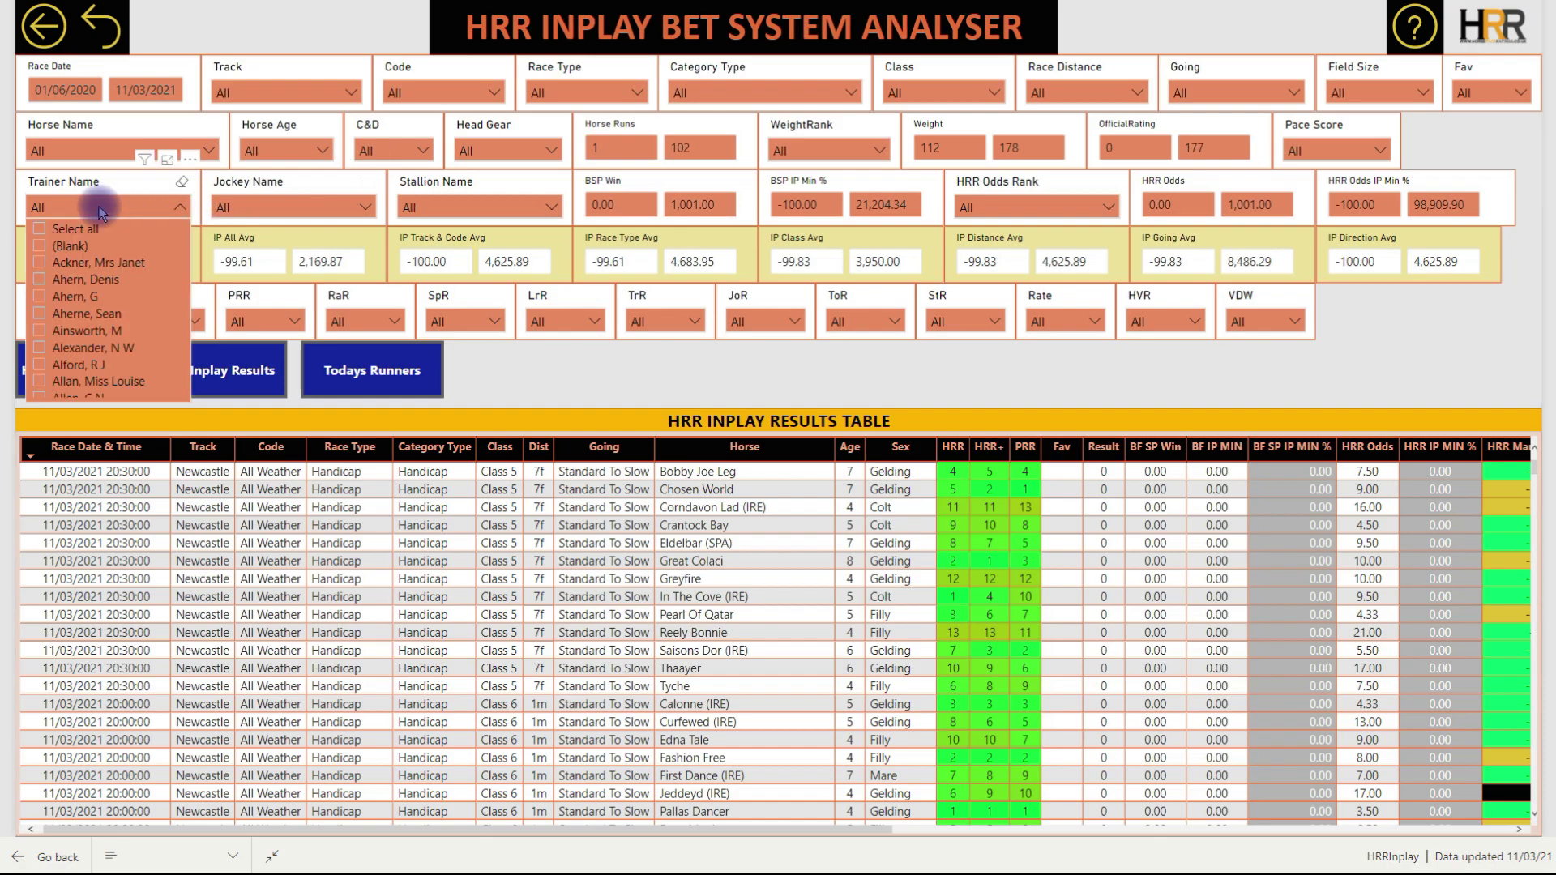
pyautogui.click(90, 215)
pyautogui.click(105, 207)
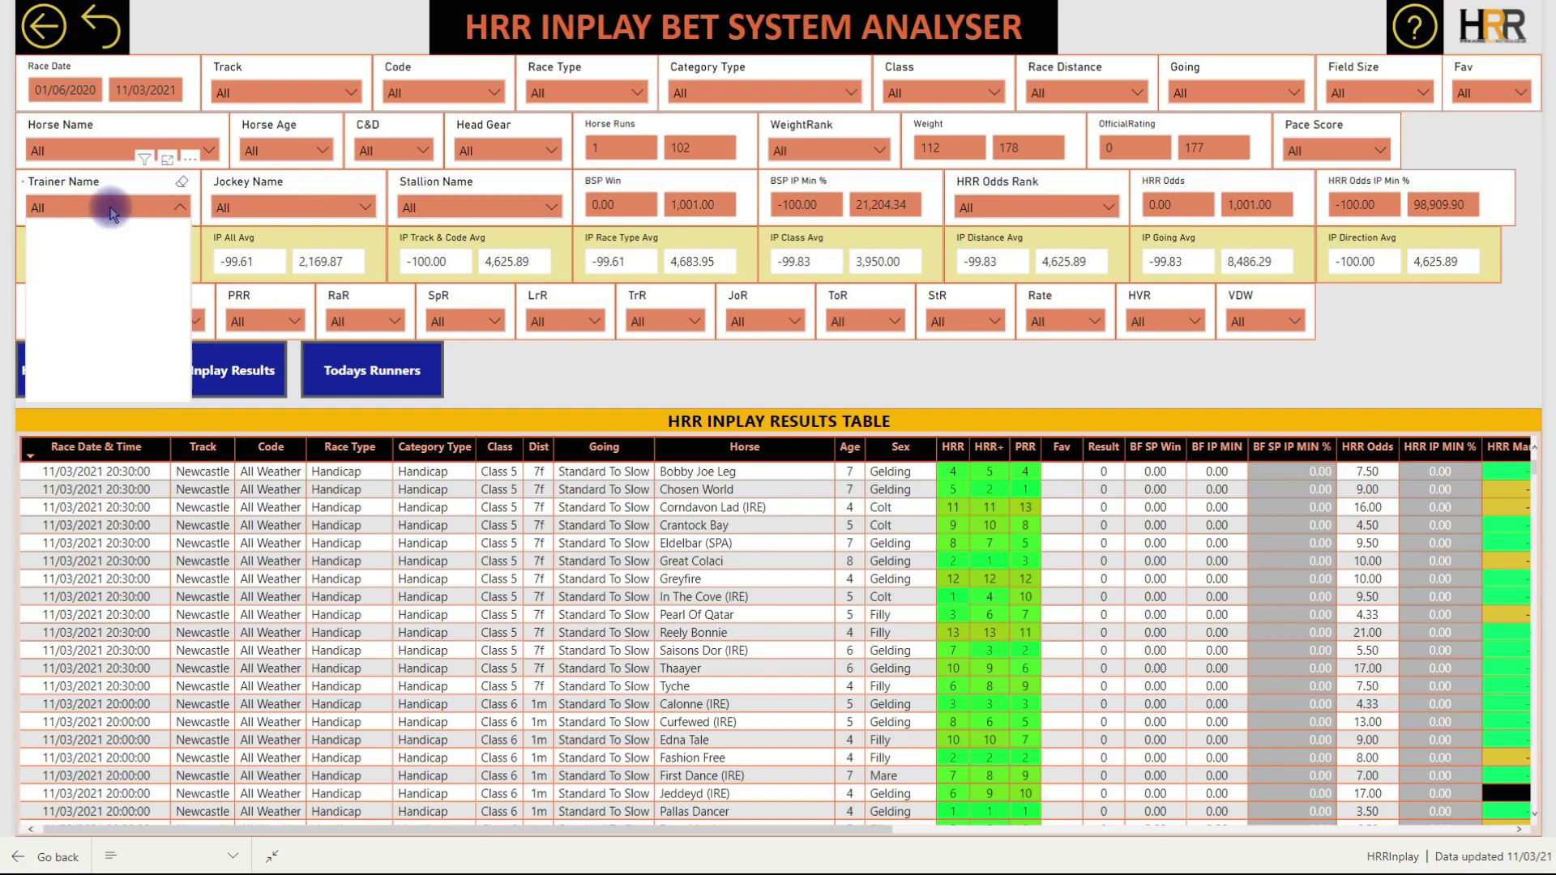
pyautogui.moveTo(185, 233); pyautogui.dragTo(187, 393)
pyautogui.scroll(-8, 173, 297)
pyautogui.scroll(-8, 181, 301)
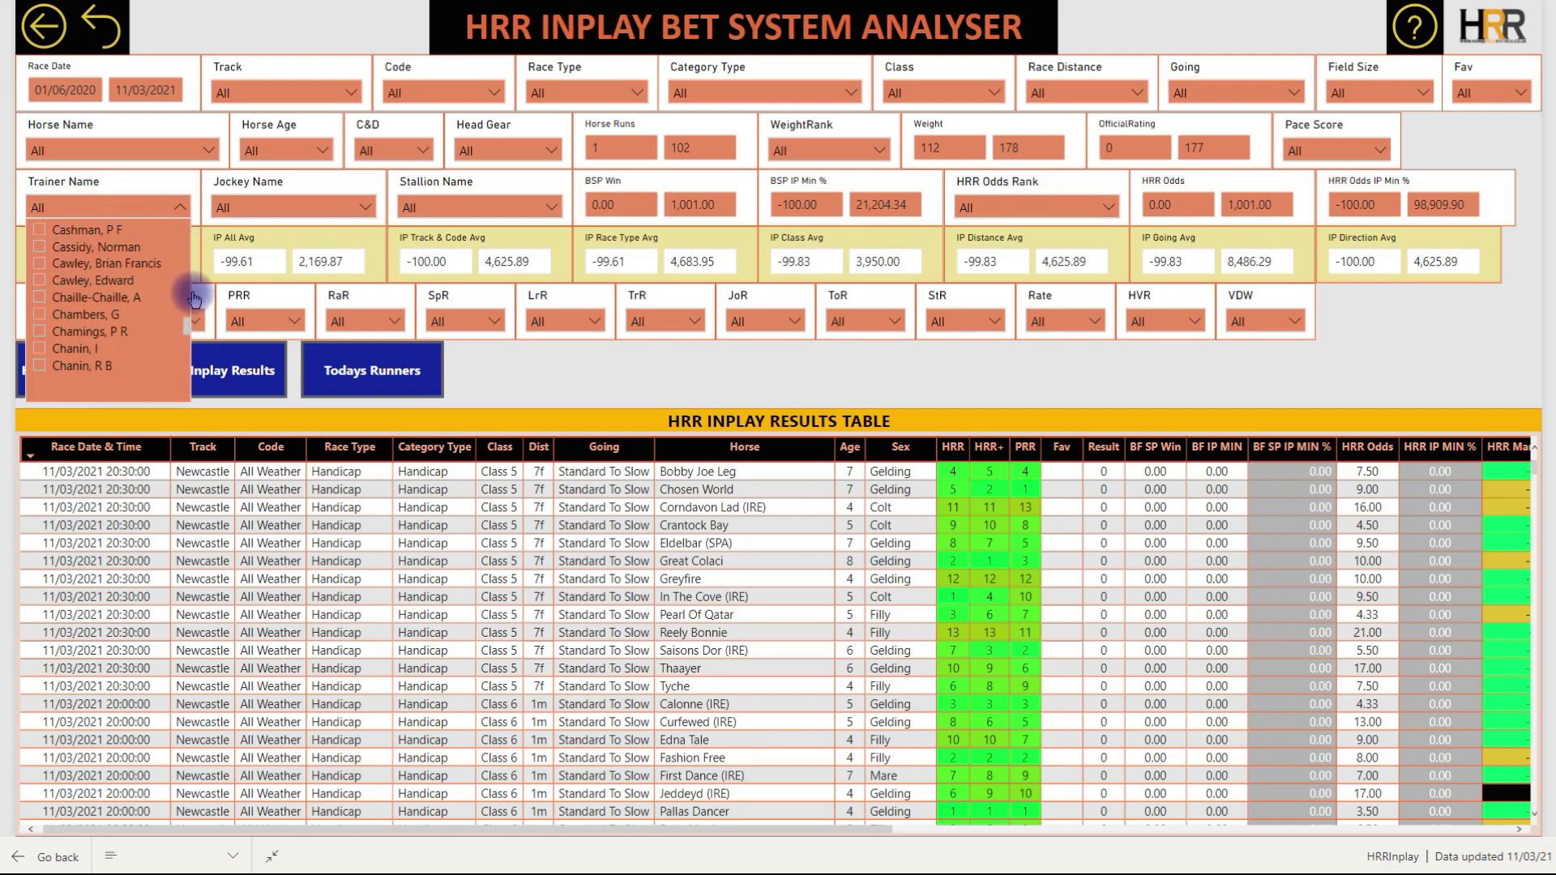
pyautogui.scroll(-5, 191, 298)
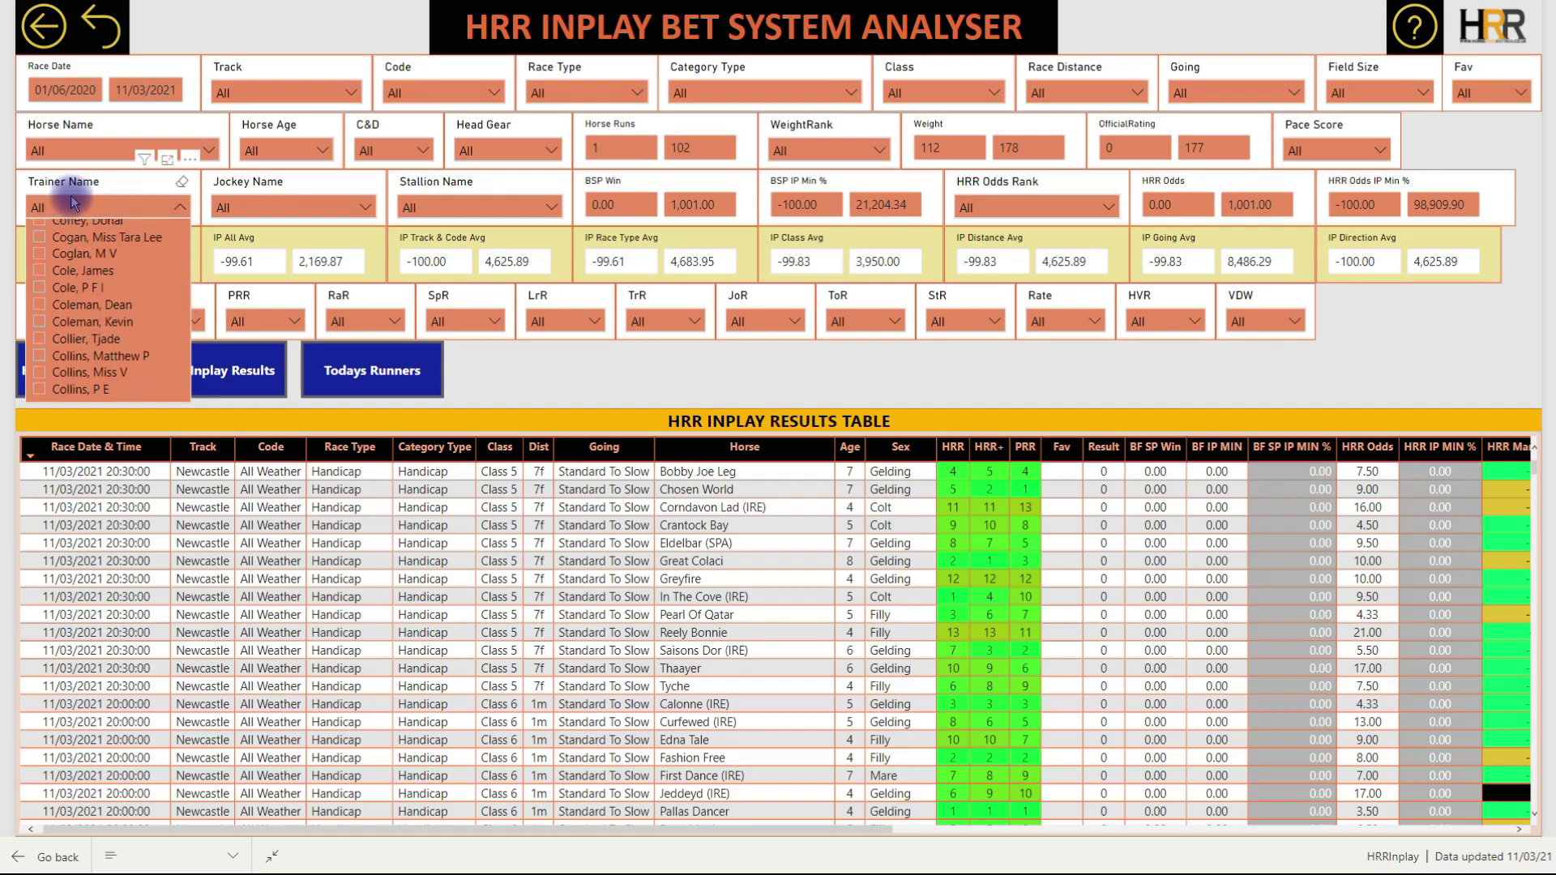
pyautogui.scroll(-2, 172, 312)
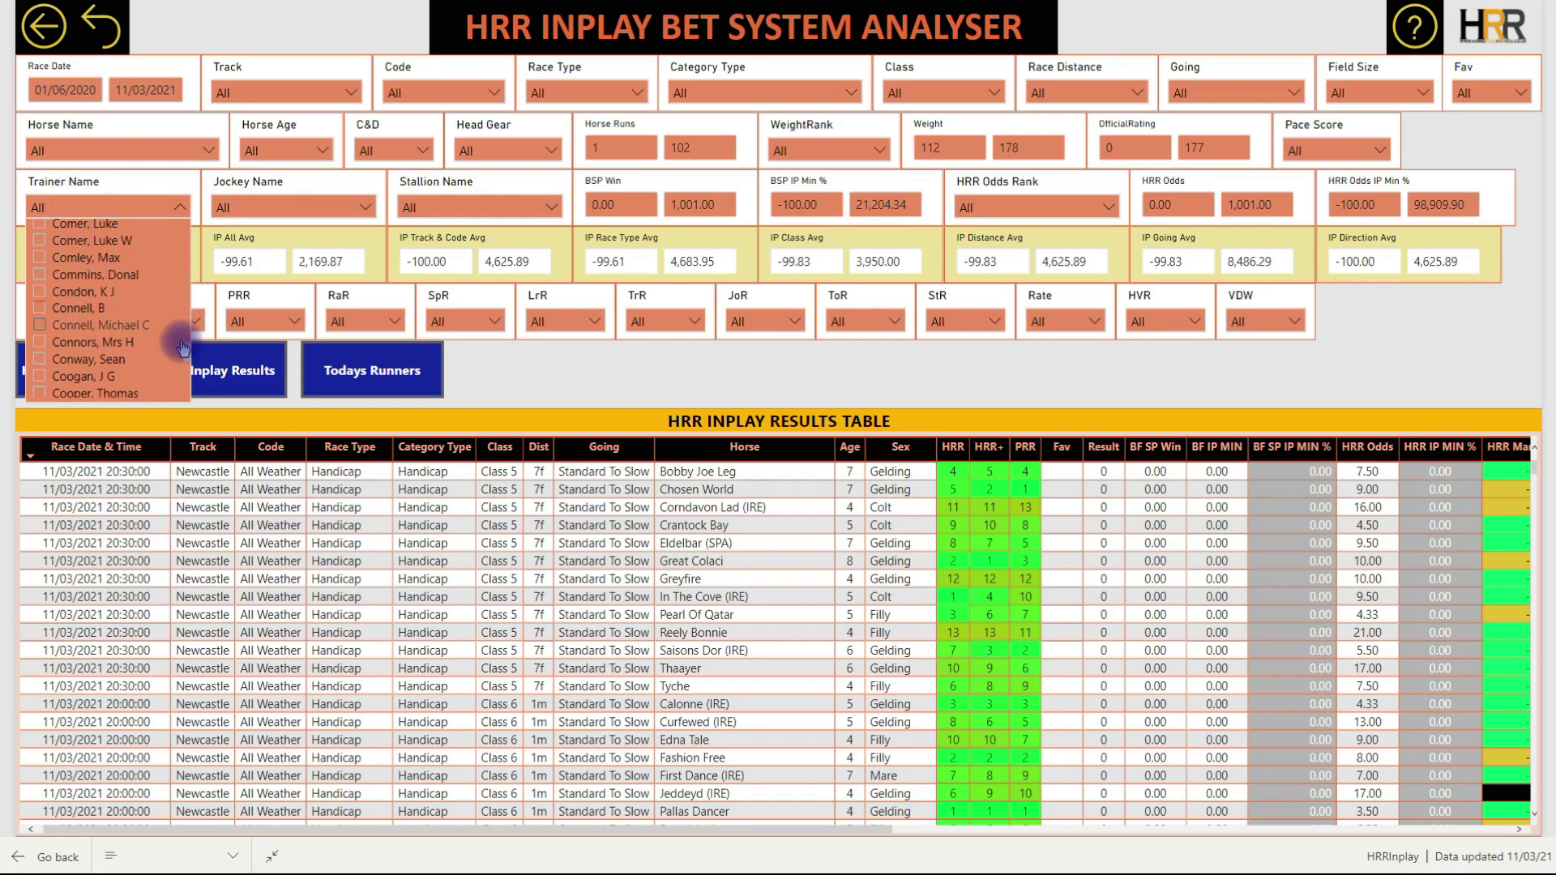
pyautogui.moveTo(182, 385); pyautogui.dragTo(97, 234)
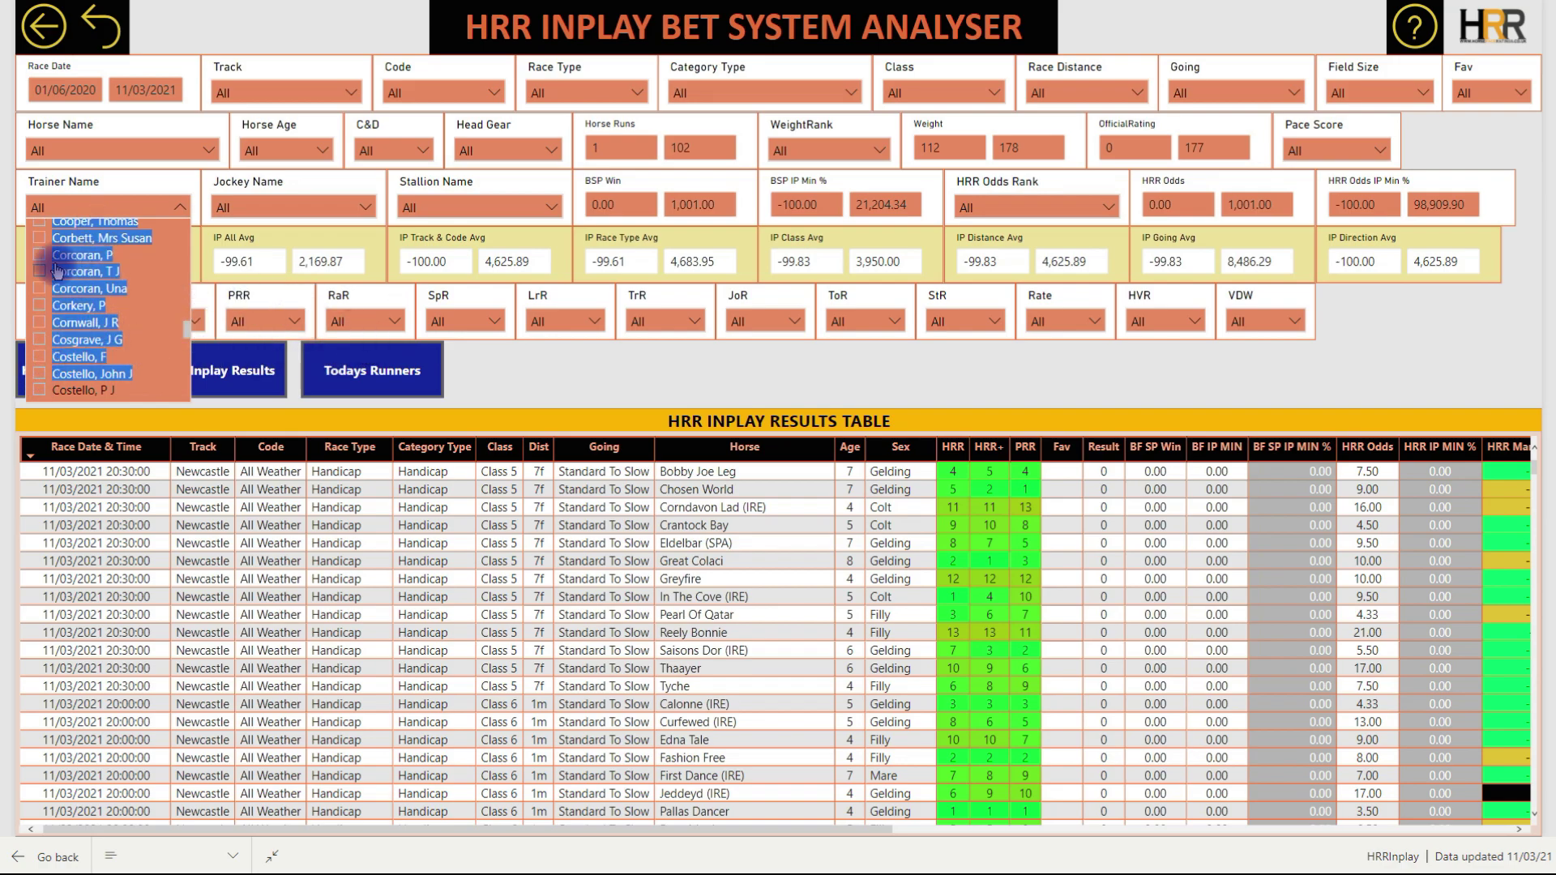
pyautogui.scroll(2, 130, 267)
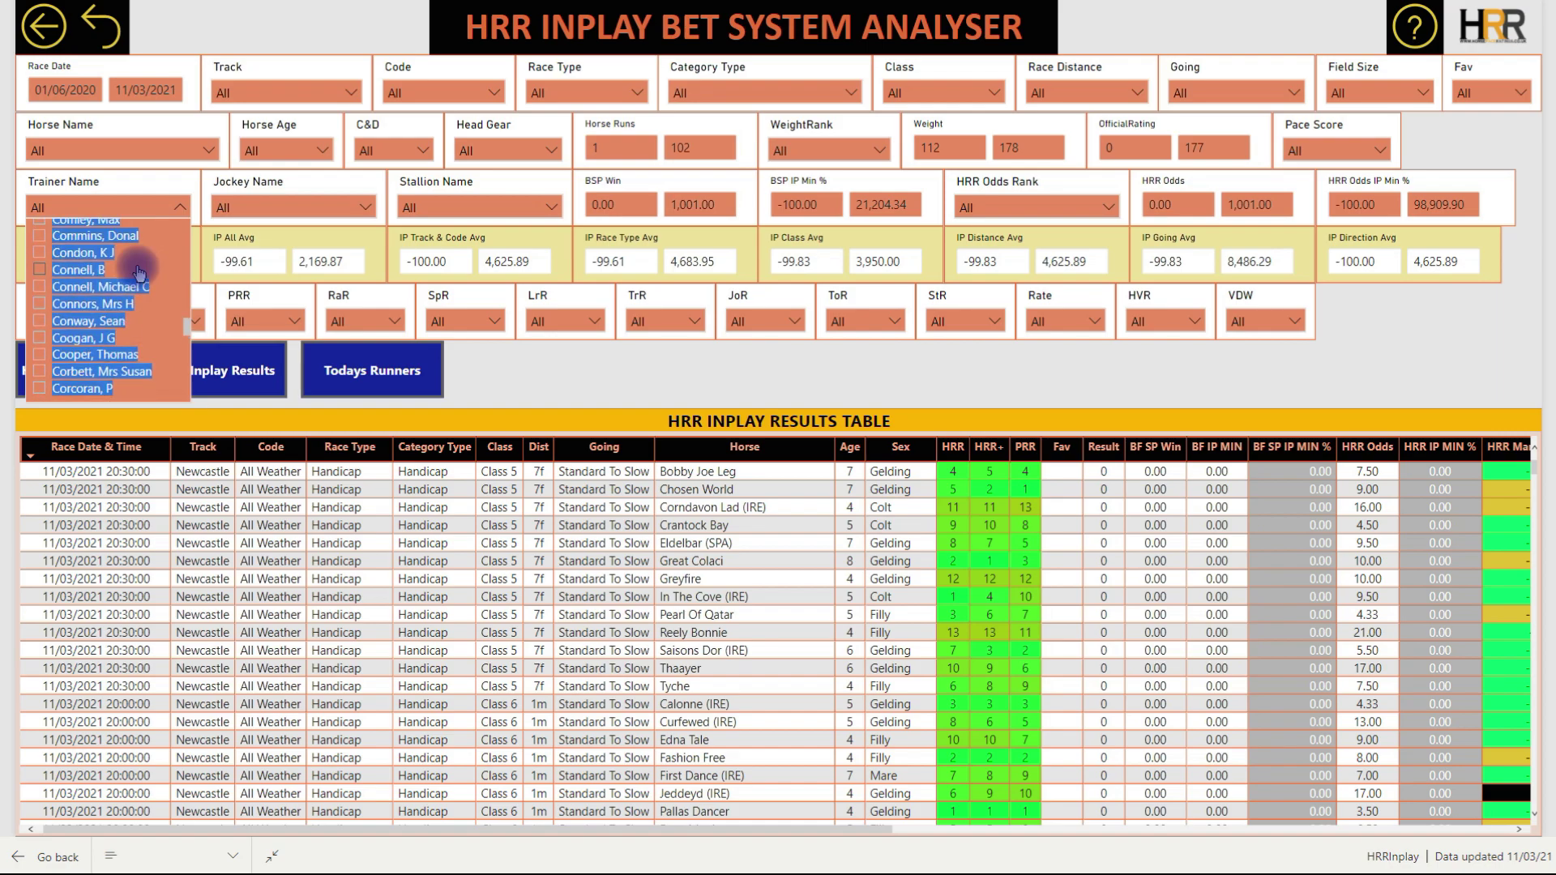
pyautogui.scroll(1, 139, 272)
pyautogui.scroll(3, 139, 272)
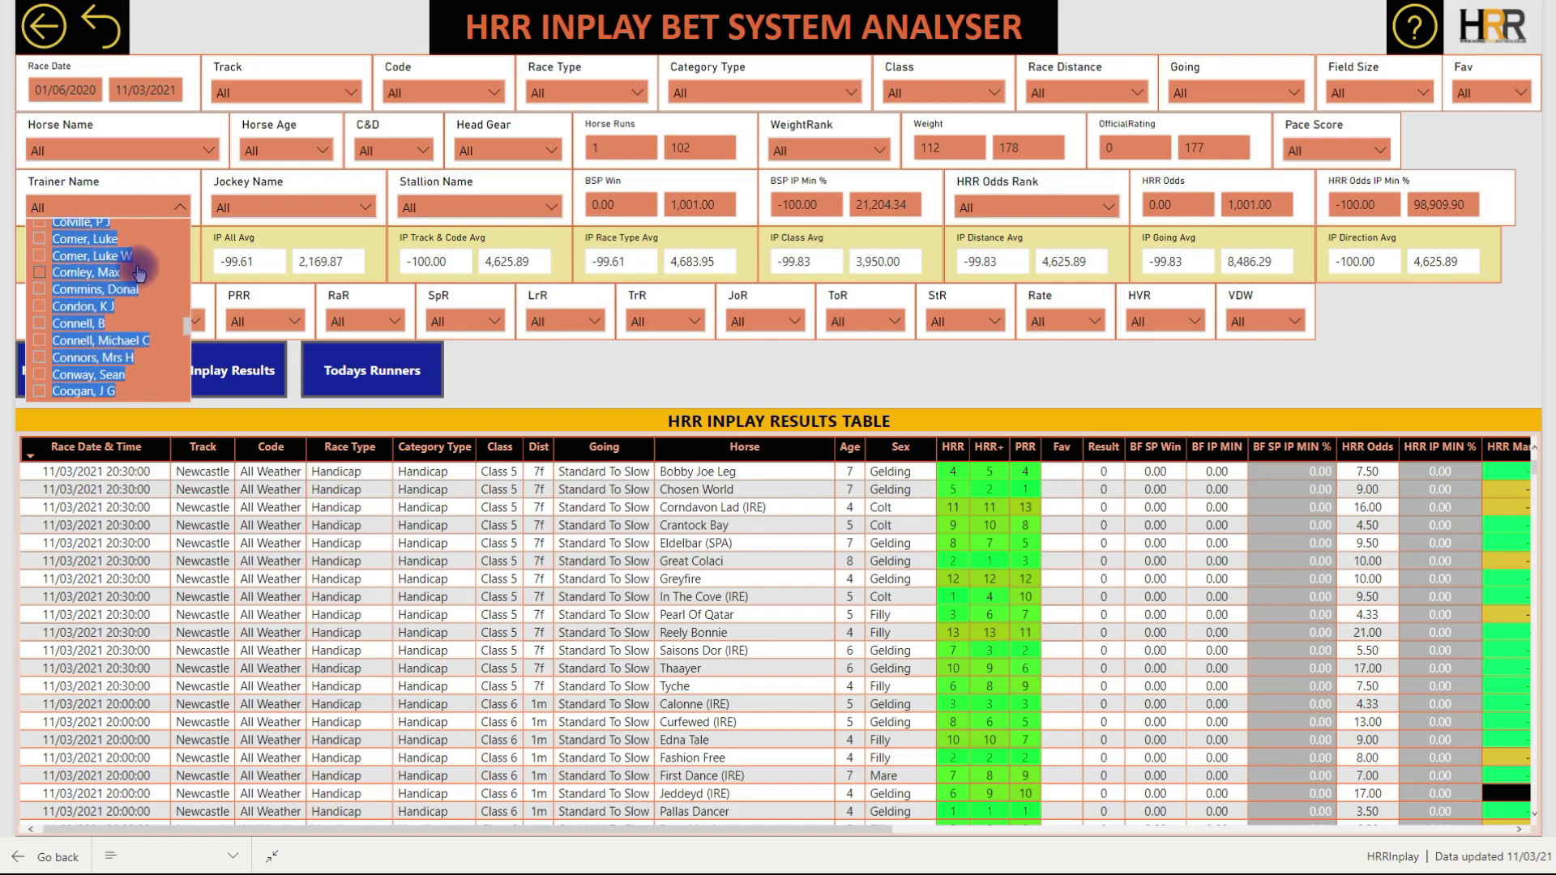
pyautogui.scroll(2, 139, 274)
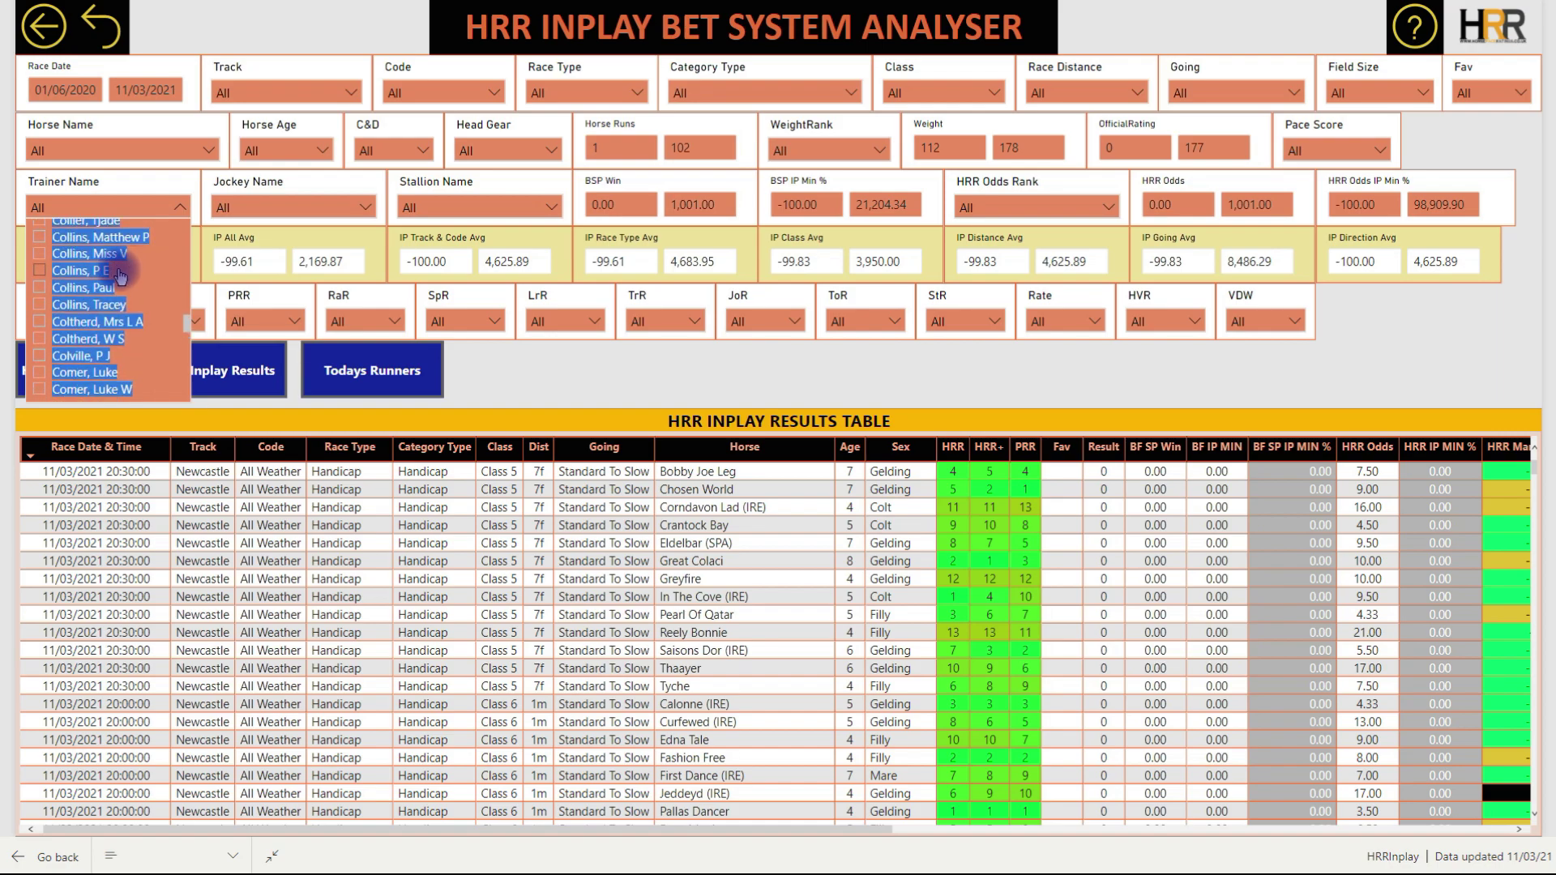
pyautogui.scroll(3, 122, 280)
pyautogui.scroll(2, 146, 303)
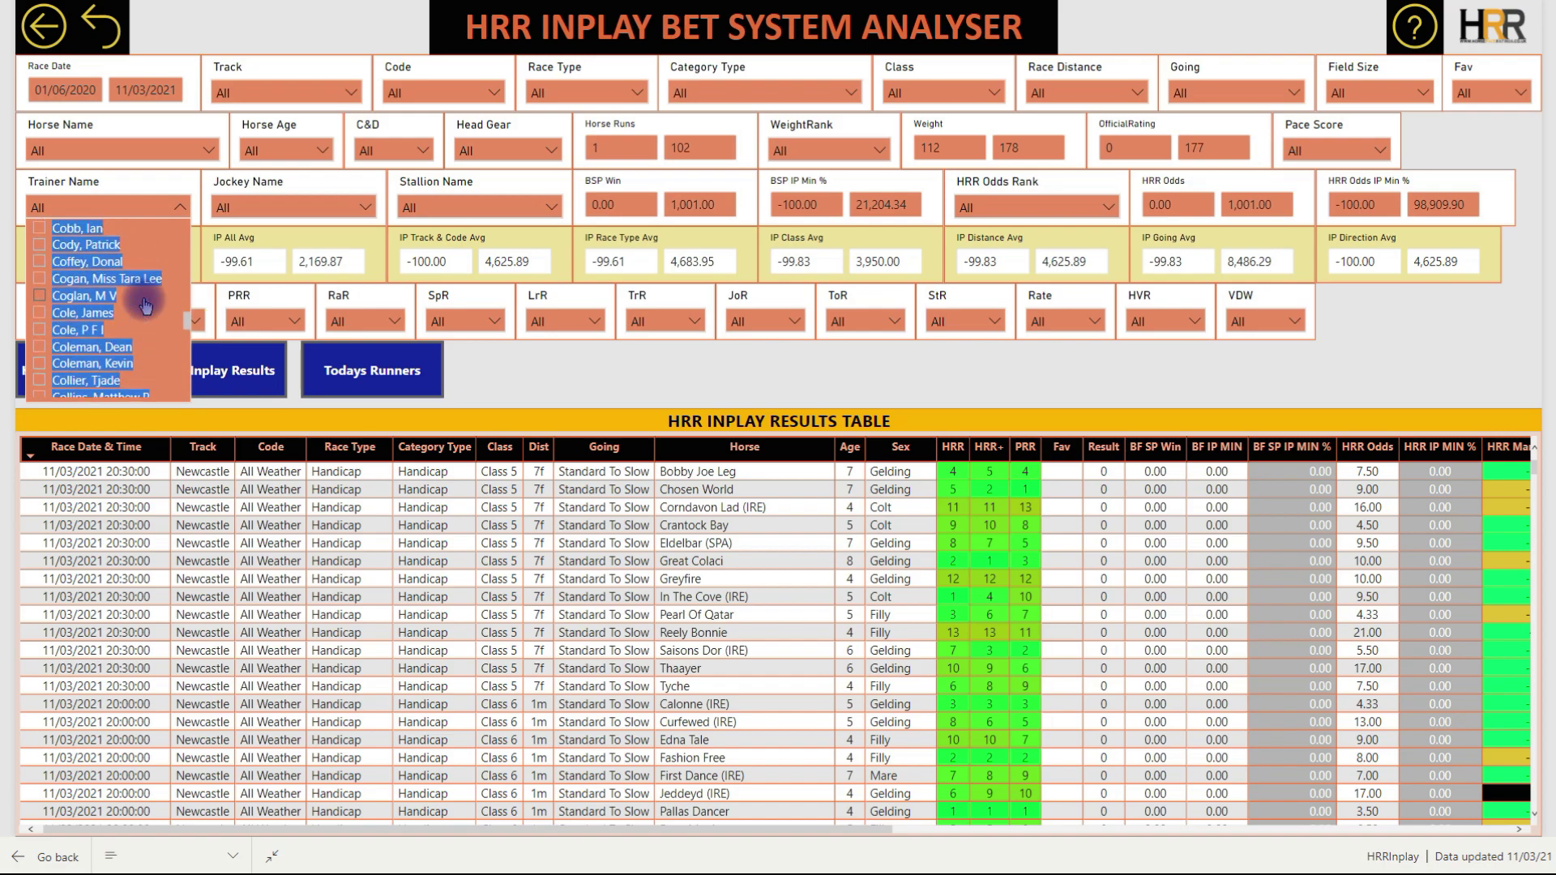
pyautogui.click(40, 333)
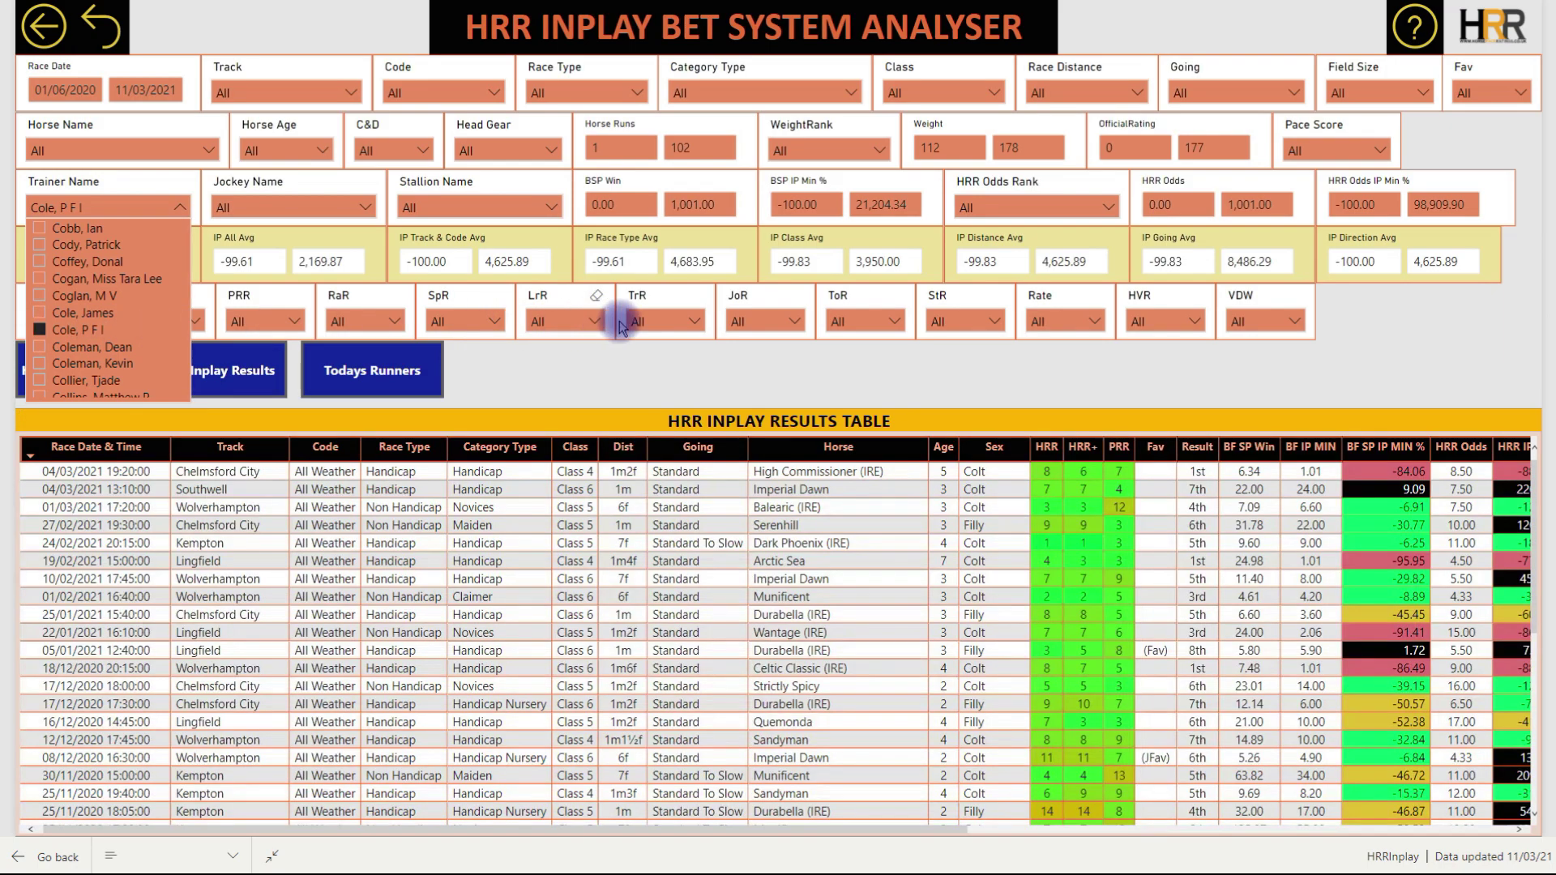
pyautogui.click(659, 357)
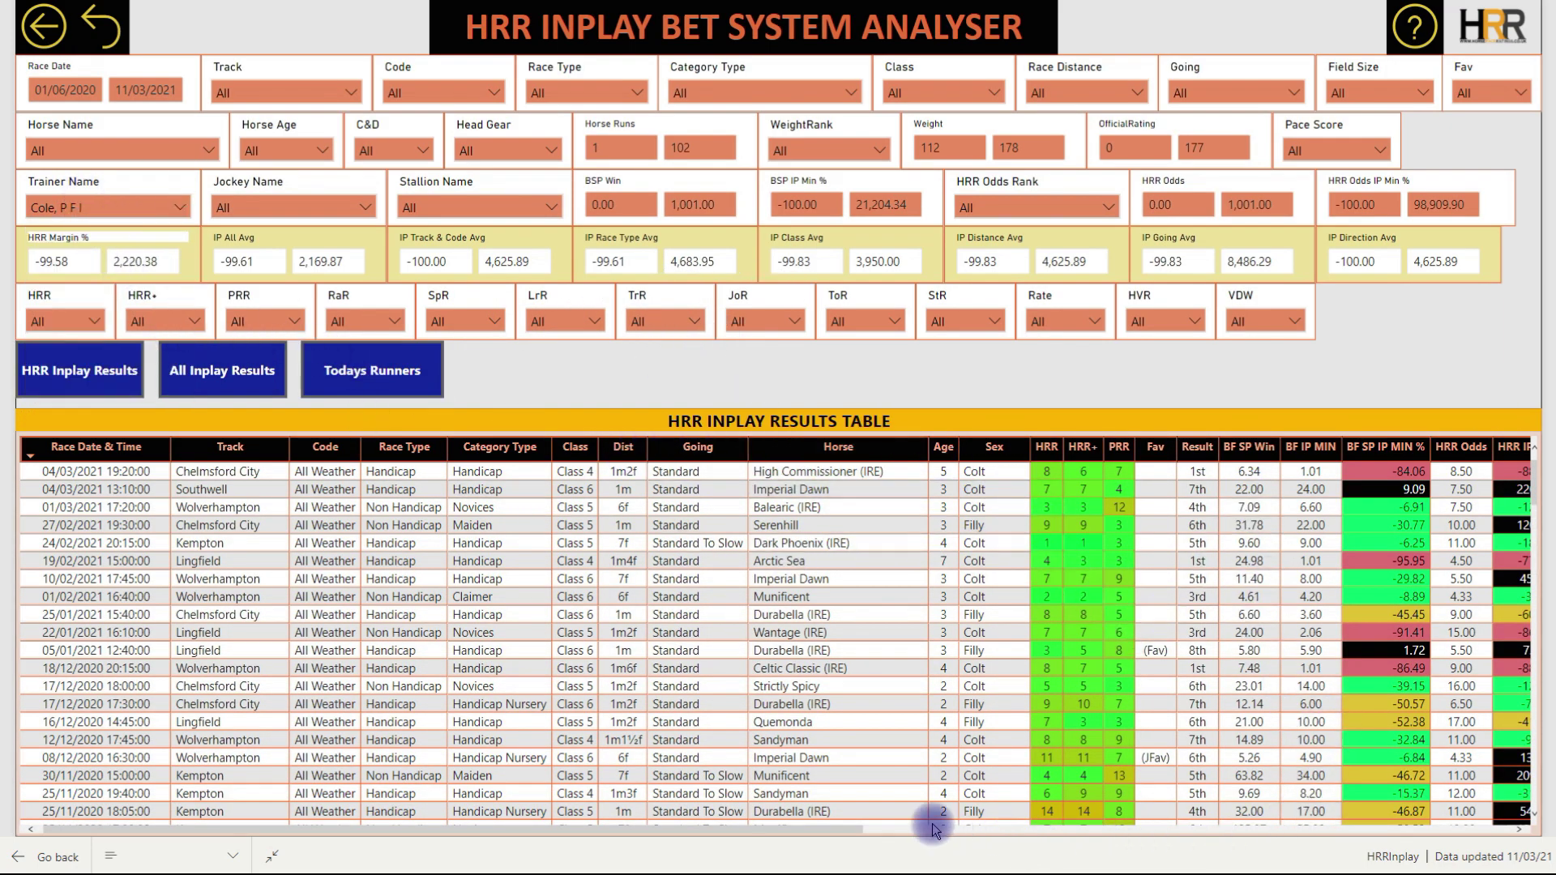
# Review the selected trainer's results across the HRR B2L Price, HRR B2L Matched and in-play average columns down the whole table.
pyautogui.moveTo(823, 827); pyautogui.dragTo(1130, 851)
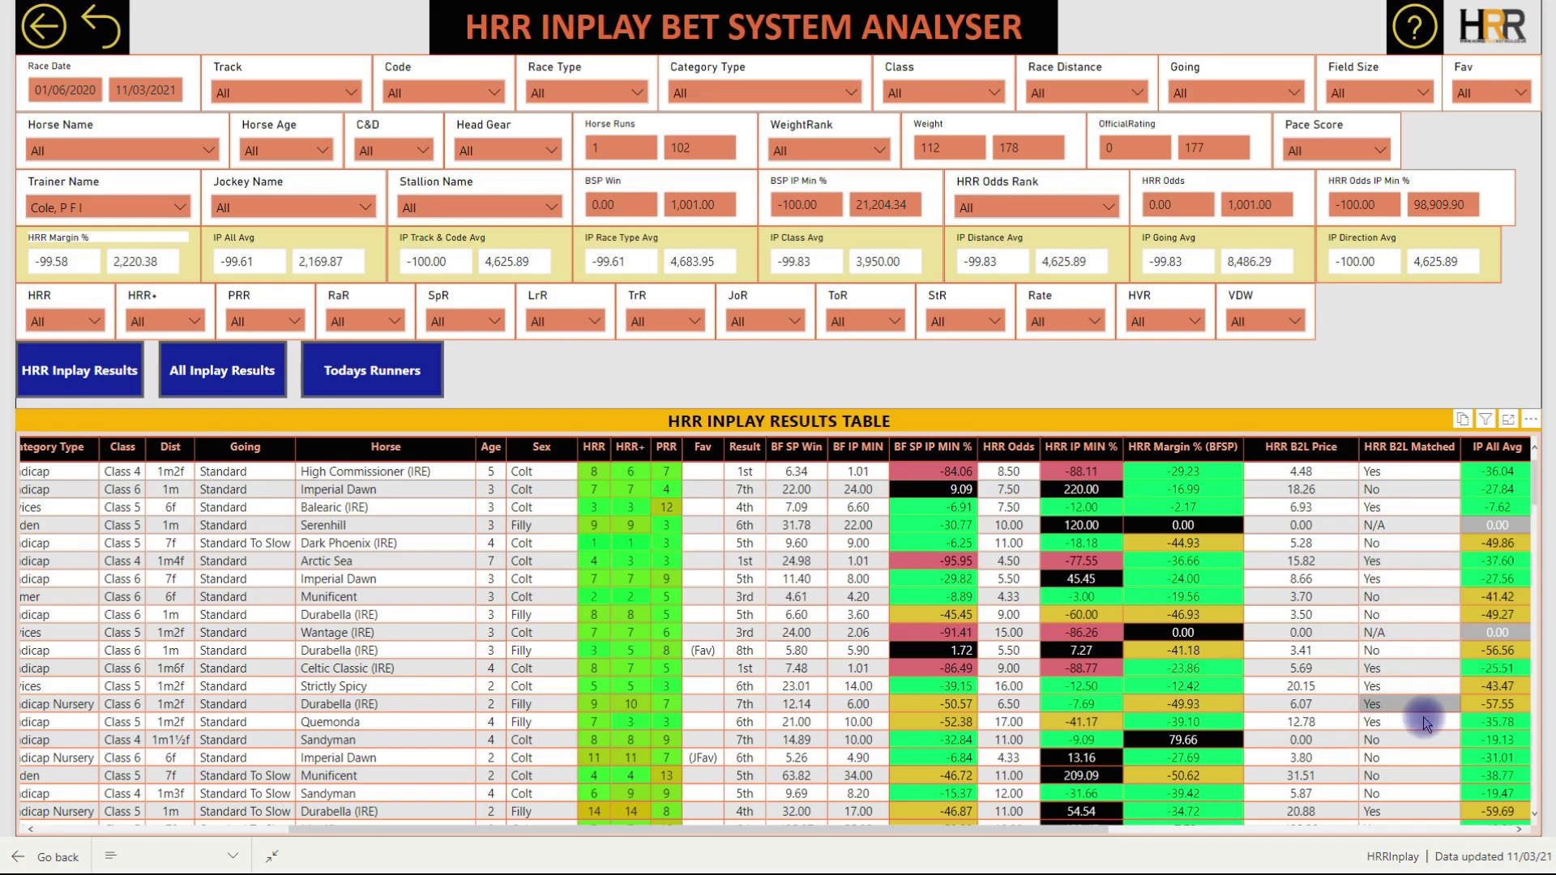
pyautogui.click(1153, 843)
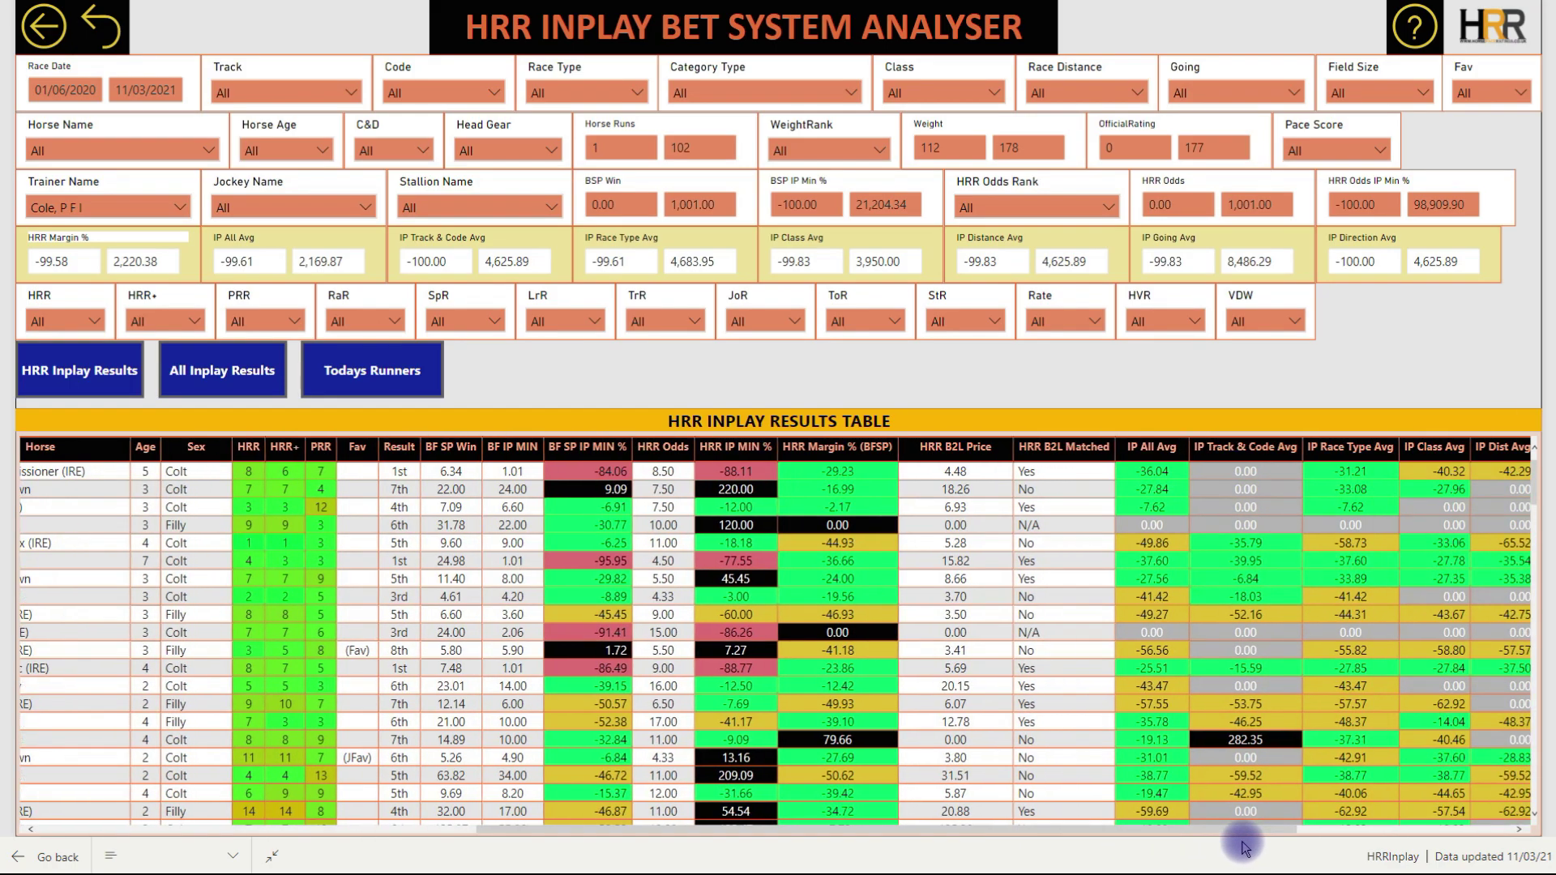
pyautogui.scroll(-5, 1094, 570)
pyautogui.scroll(-10, 1102, 559)
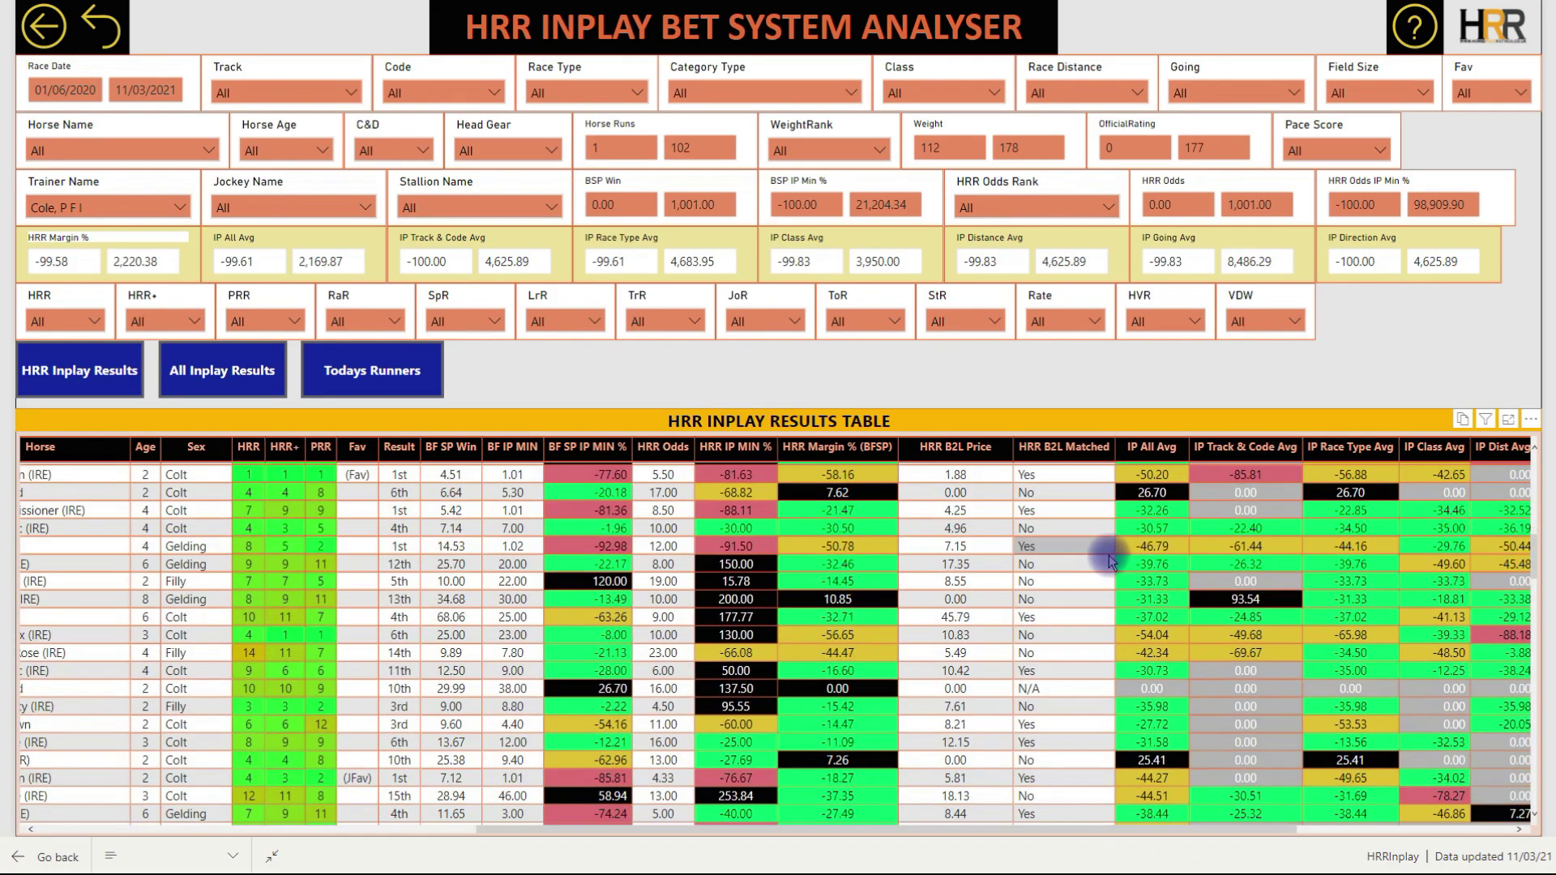
pyautogui.scroll(-4, 1092, 470)
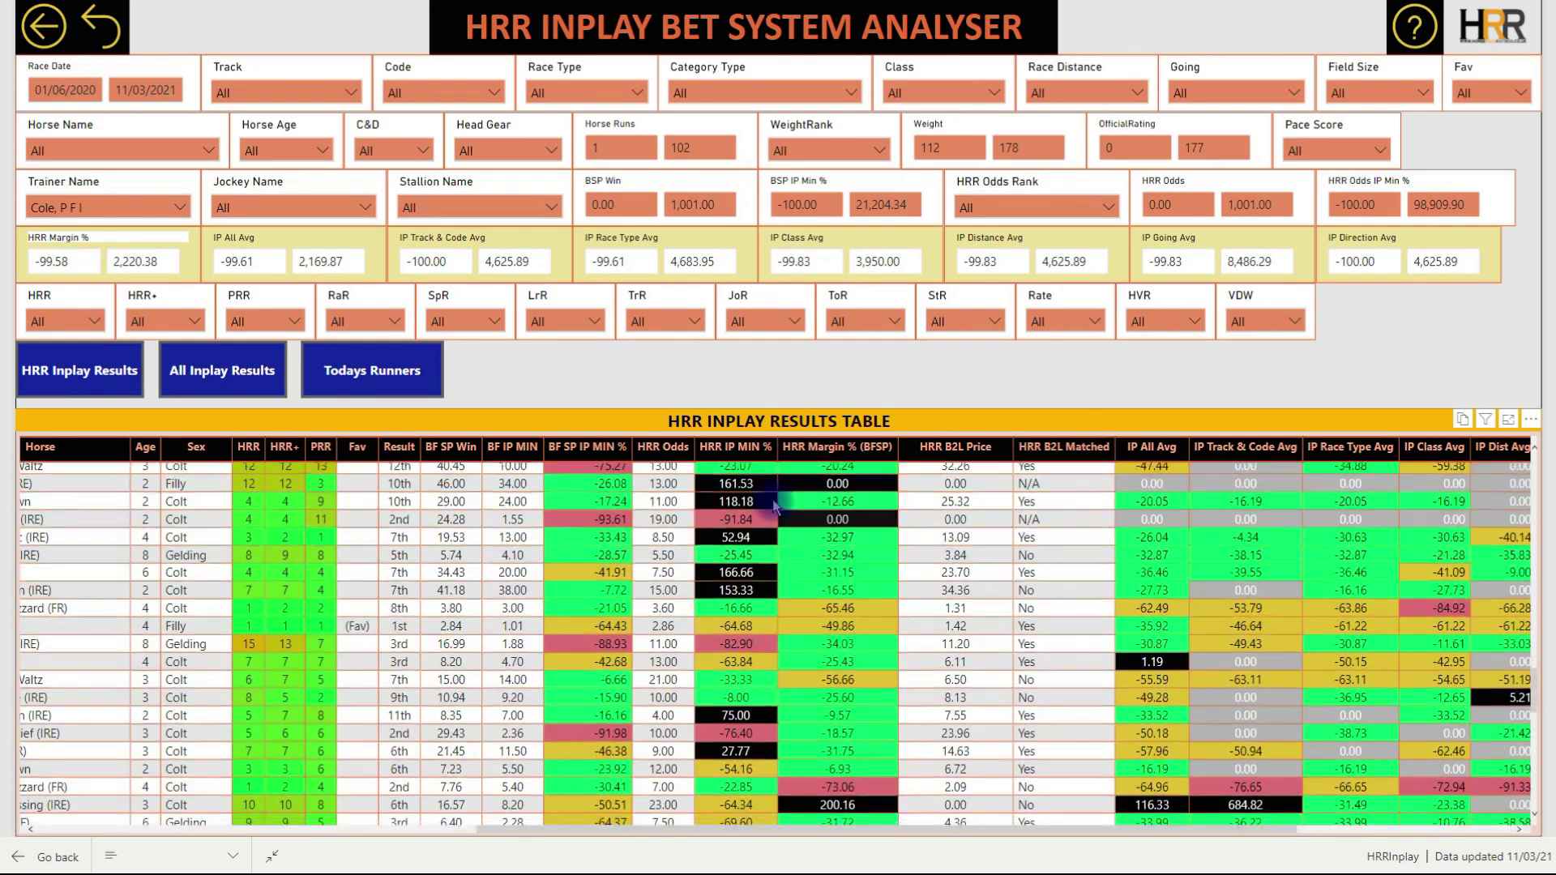
pyautogui.scroll(-10, 1005, 733)
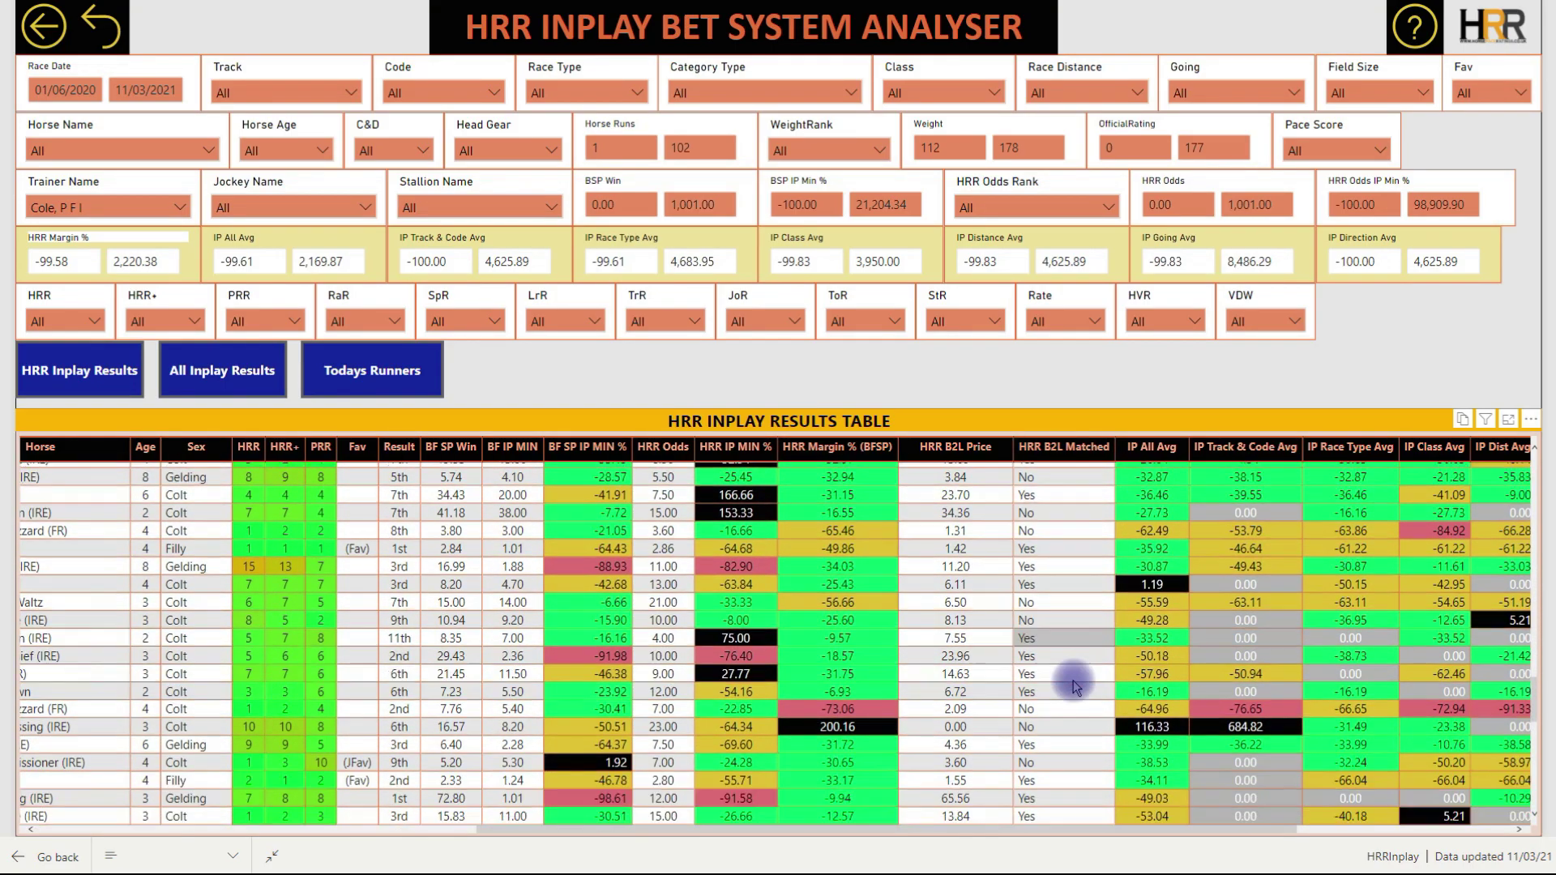
pyautogui.scroll(-4, 1067, 658)
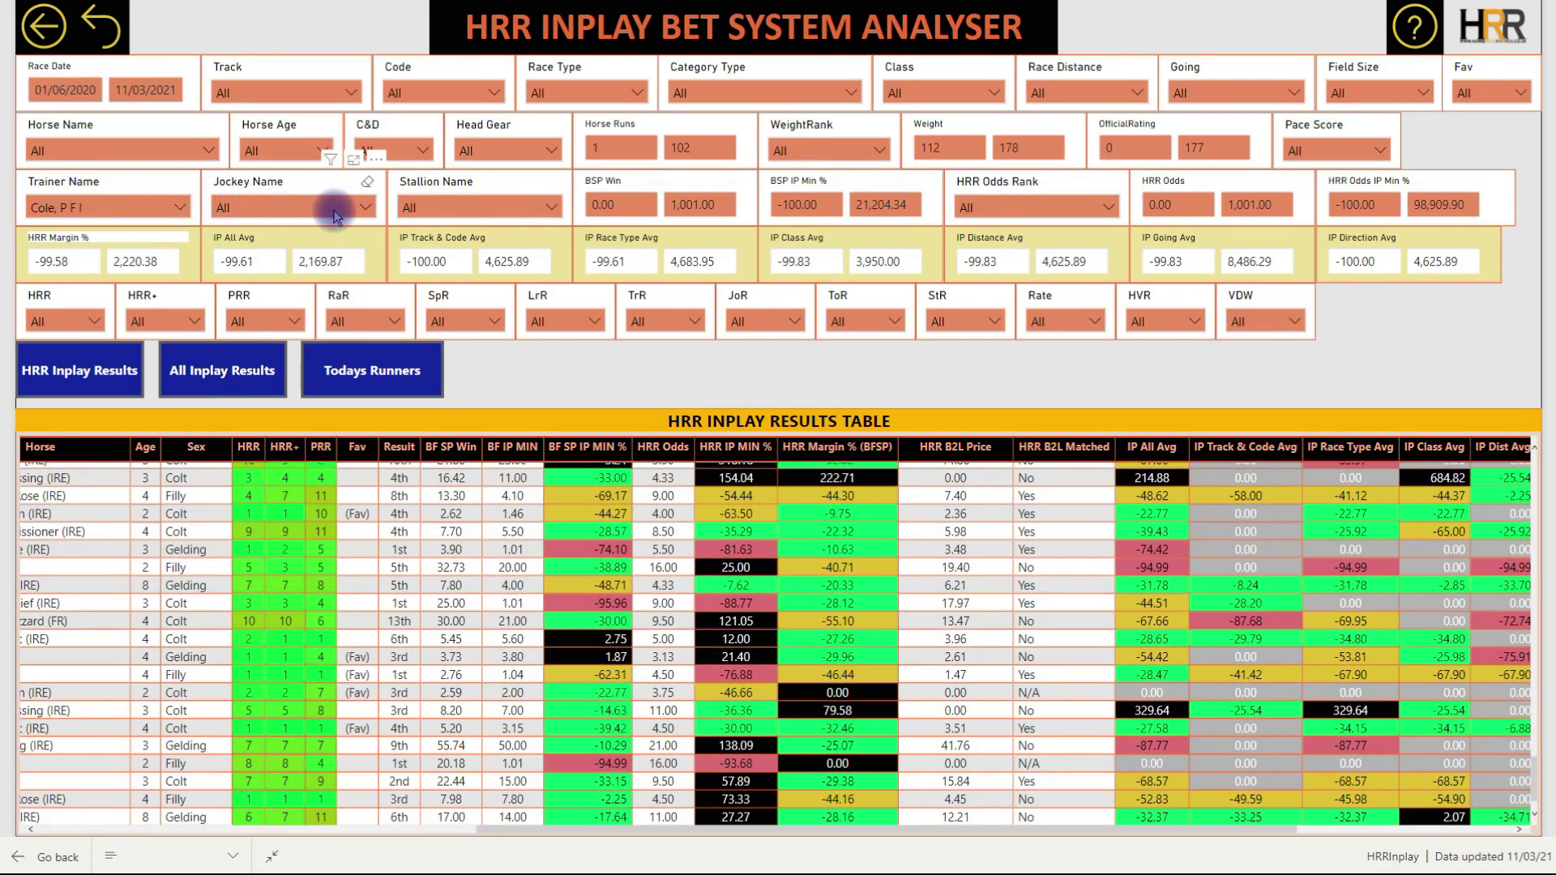
# Filter the trainer's results to HRR ranks 1, 2 and 3, and examine the HRR B2L Price and HRR B2L Matched columns.
pyautogui.click(72, 325)
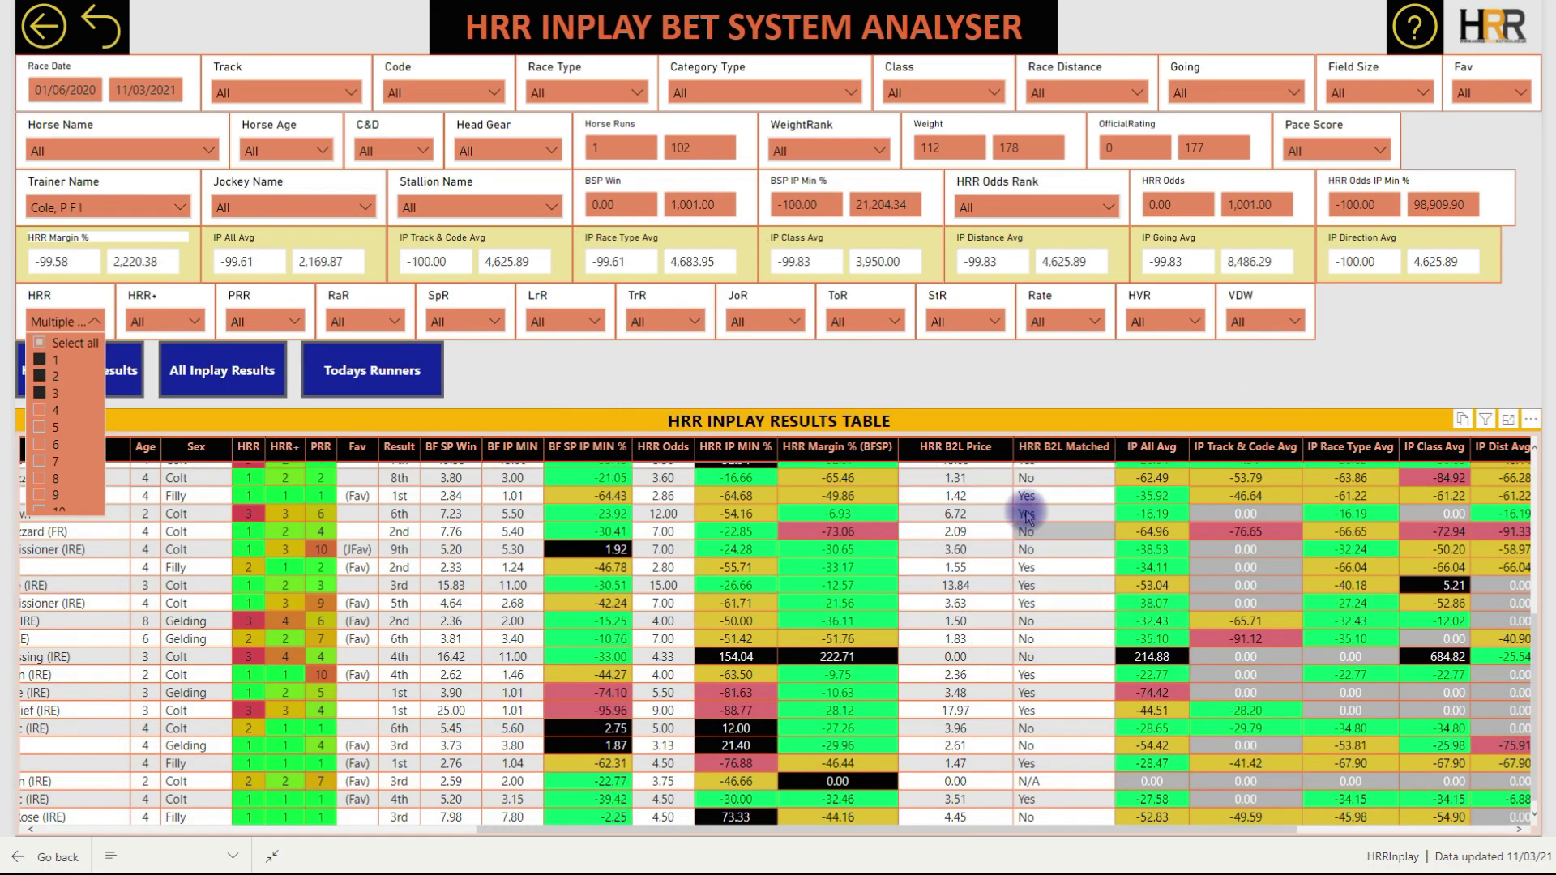
pyautogui.scroll(5, 1114, 527)
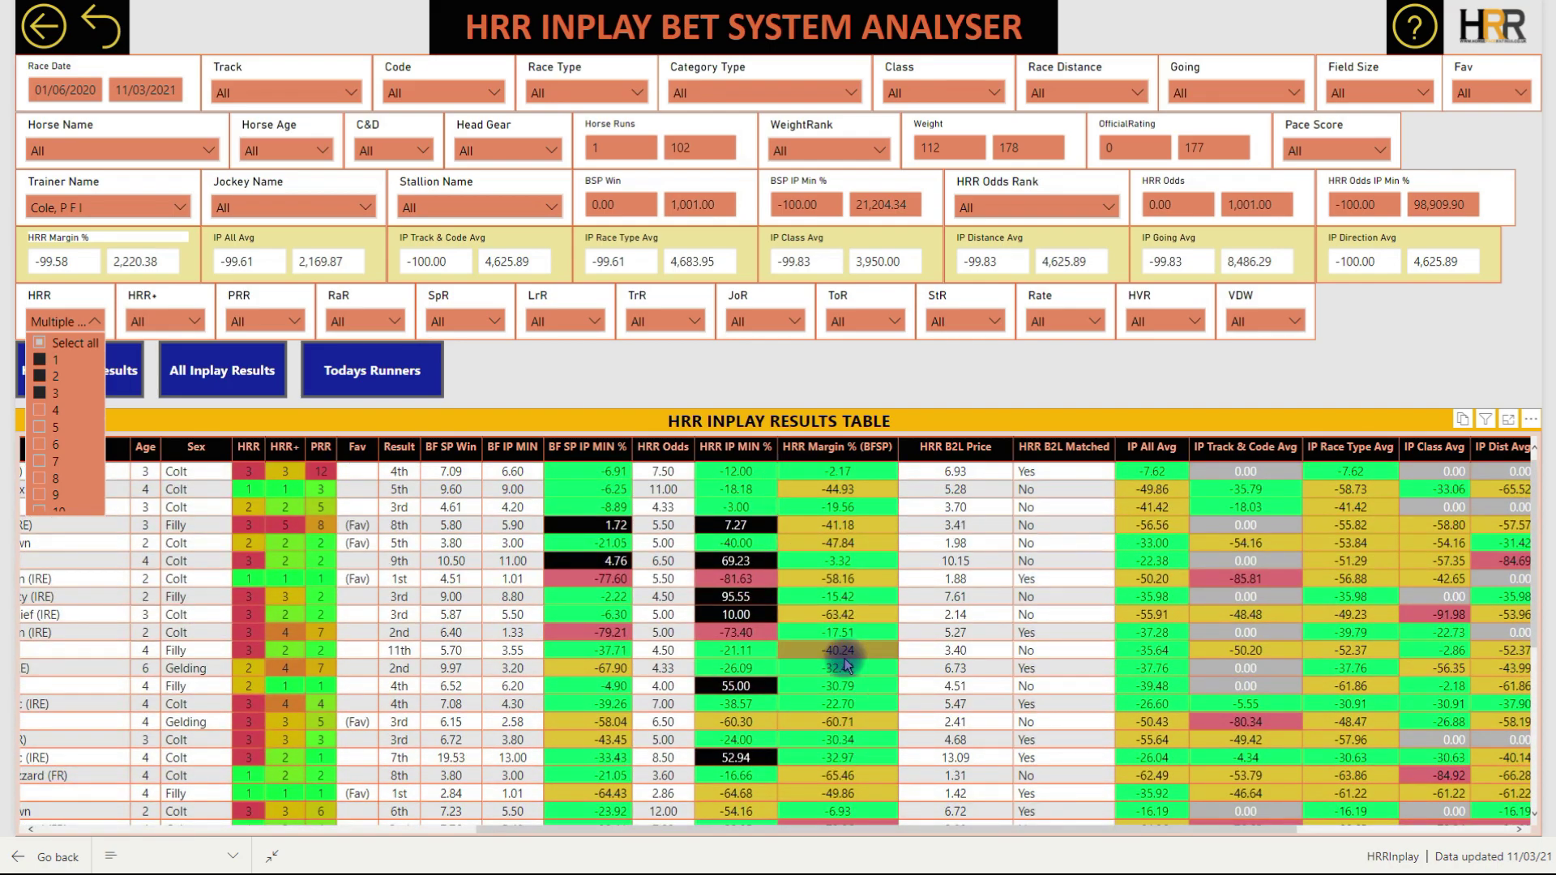
pyautogui.scroll(-5, 834, 644)
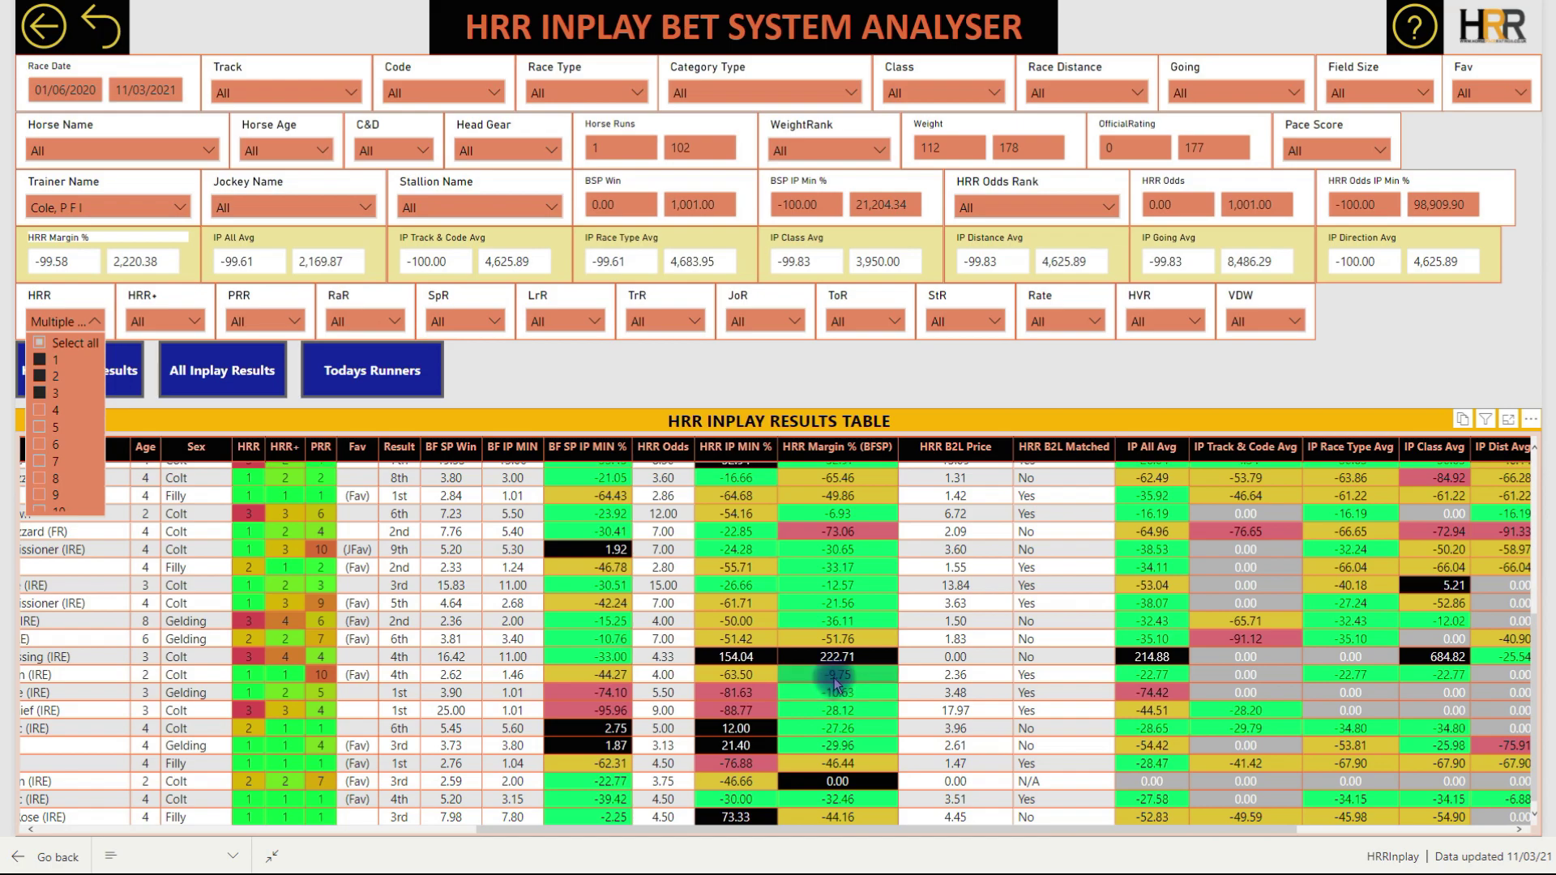
pyautogui.scroll(4, 859, 691)
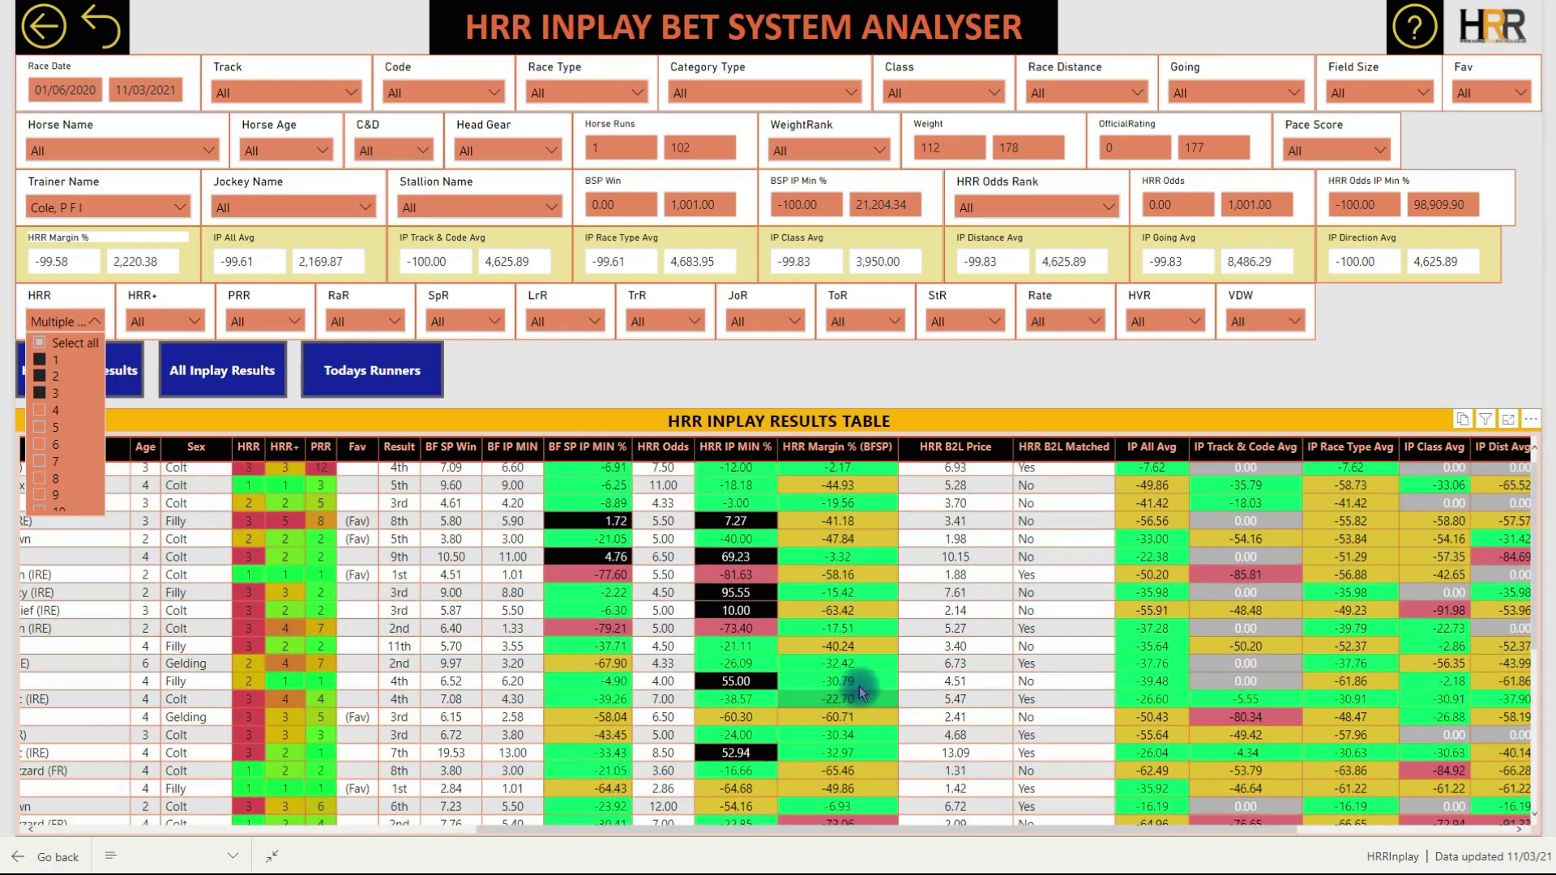
pyautogui.scroll(-4, 859, 692)
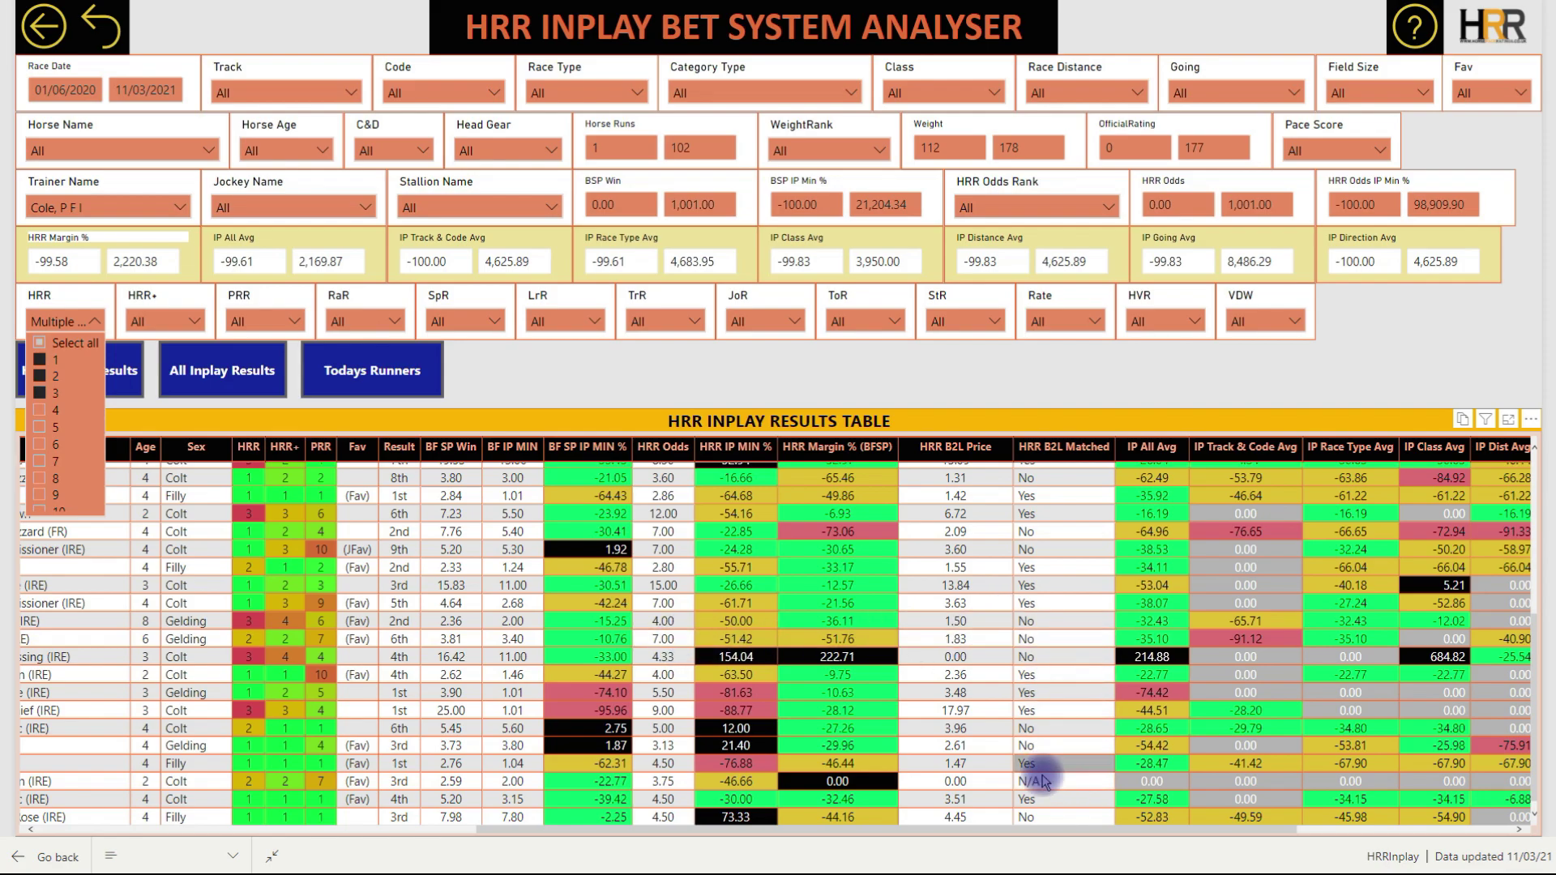
pyautogui.scroll(2, 1044, 593)
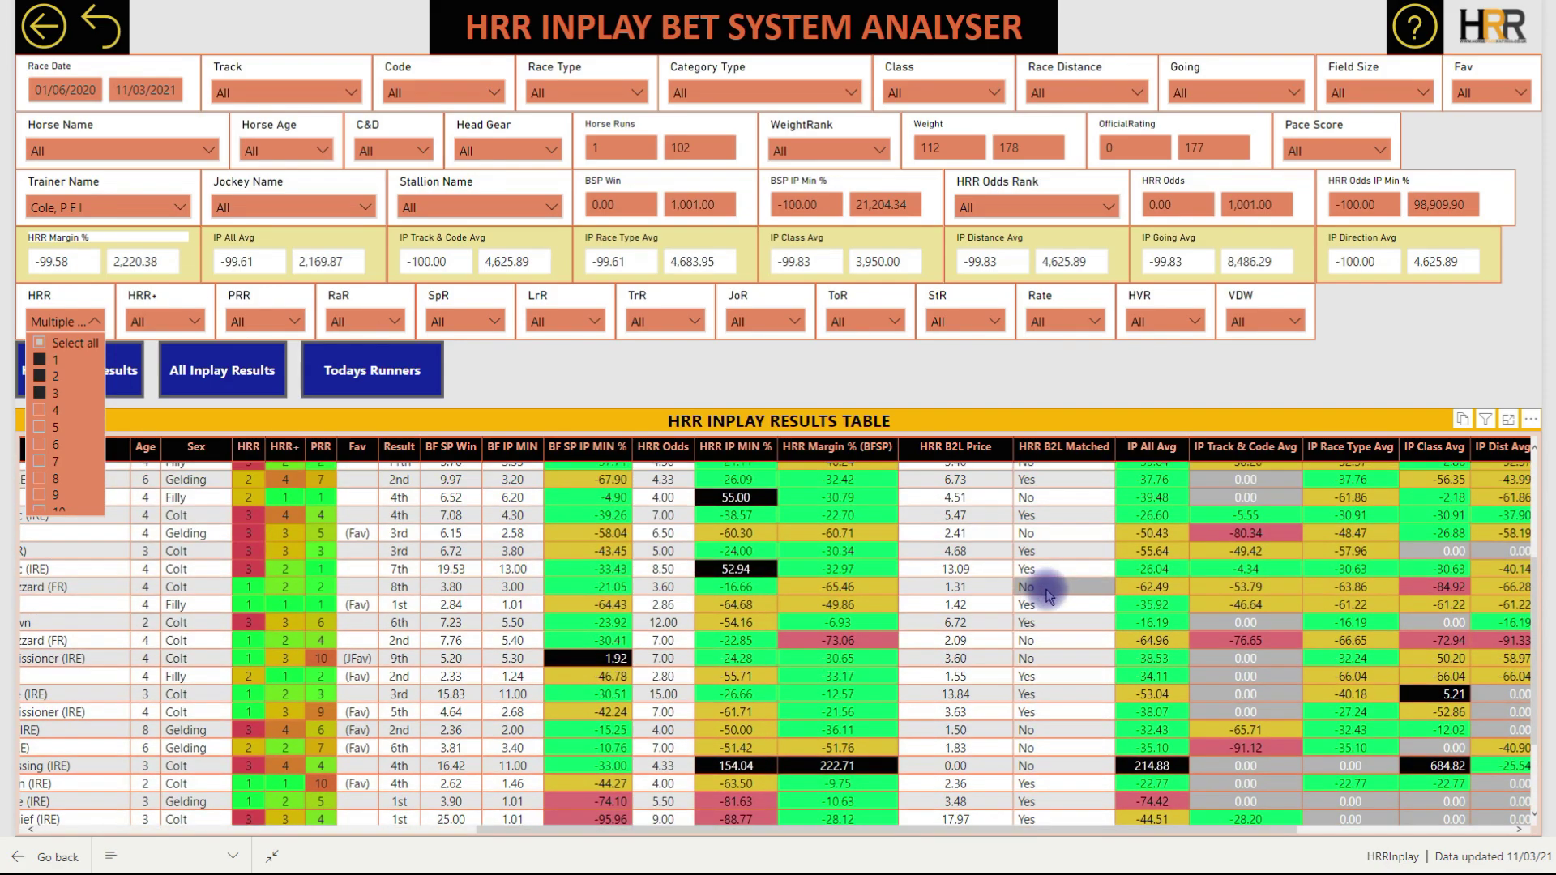
pyautogui.scroll(4, 1047, 596)
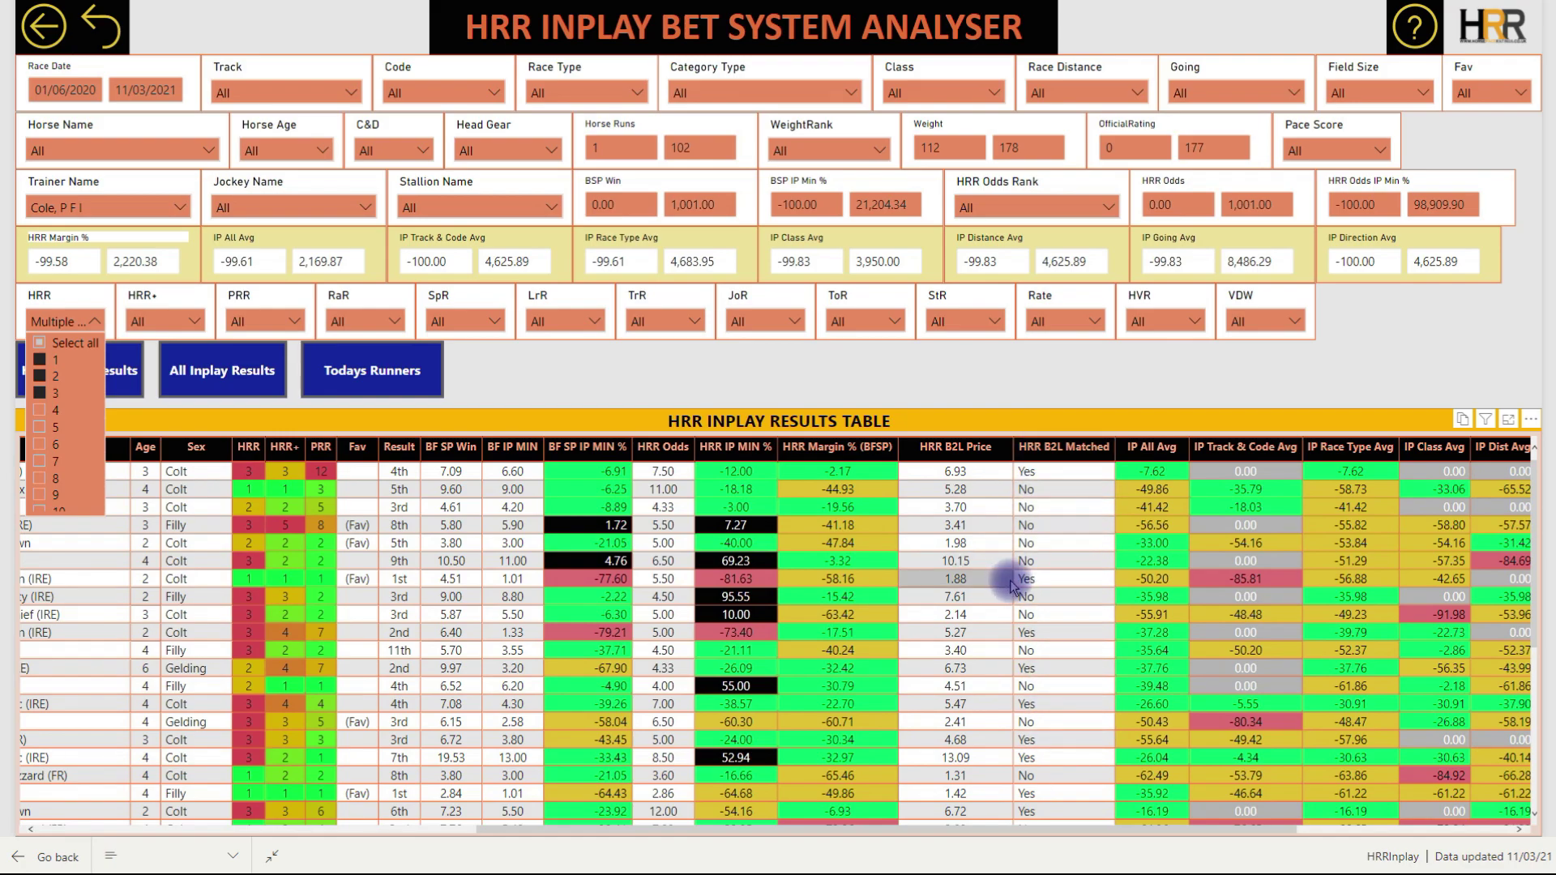
pyautogui.click(1011, 352)
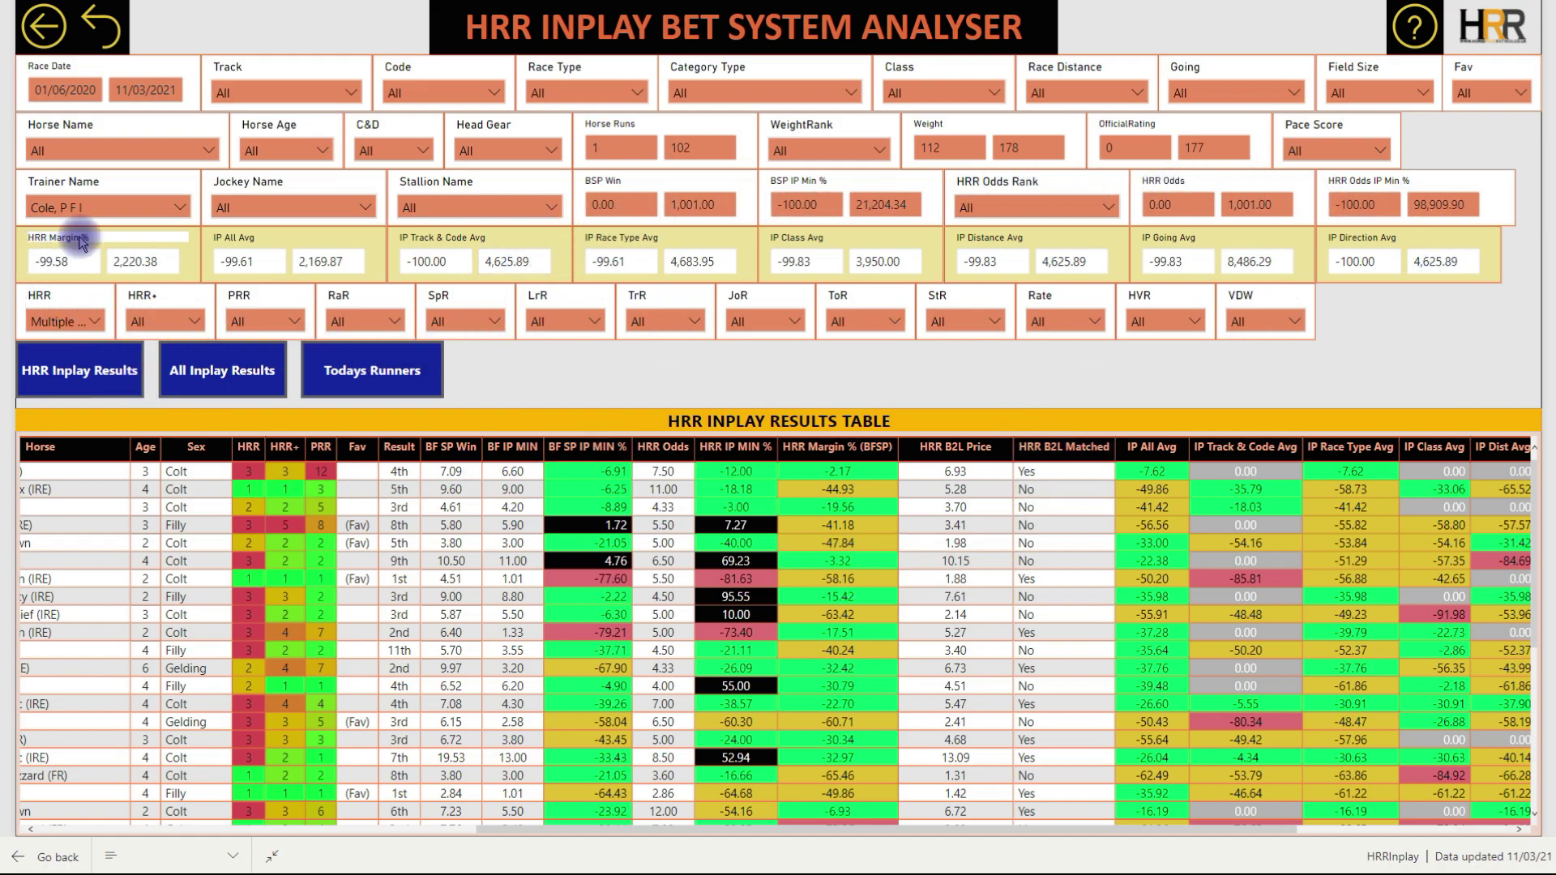
# Clear the HRR rank filter so the trainer's results cover all ranks.
pyautogui.click(61, 322)
pyautogui.click(45, 324)
pyautogui.click(65, 322)
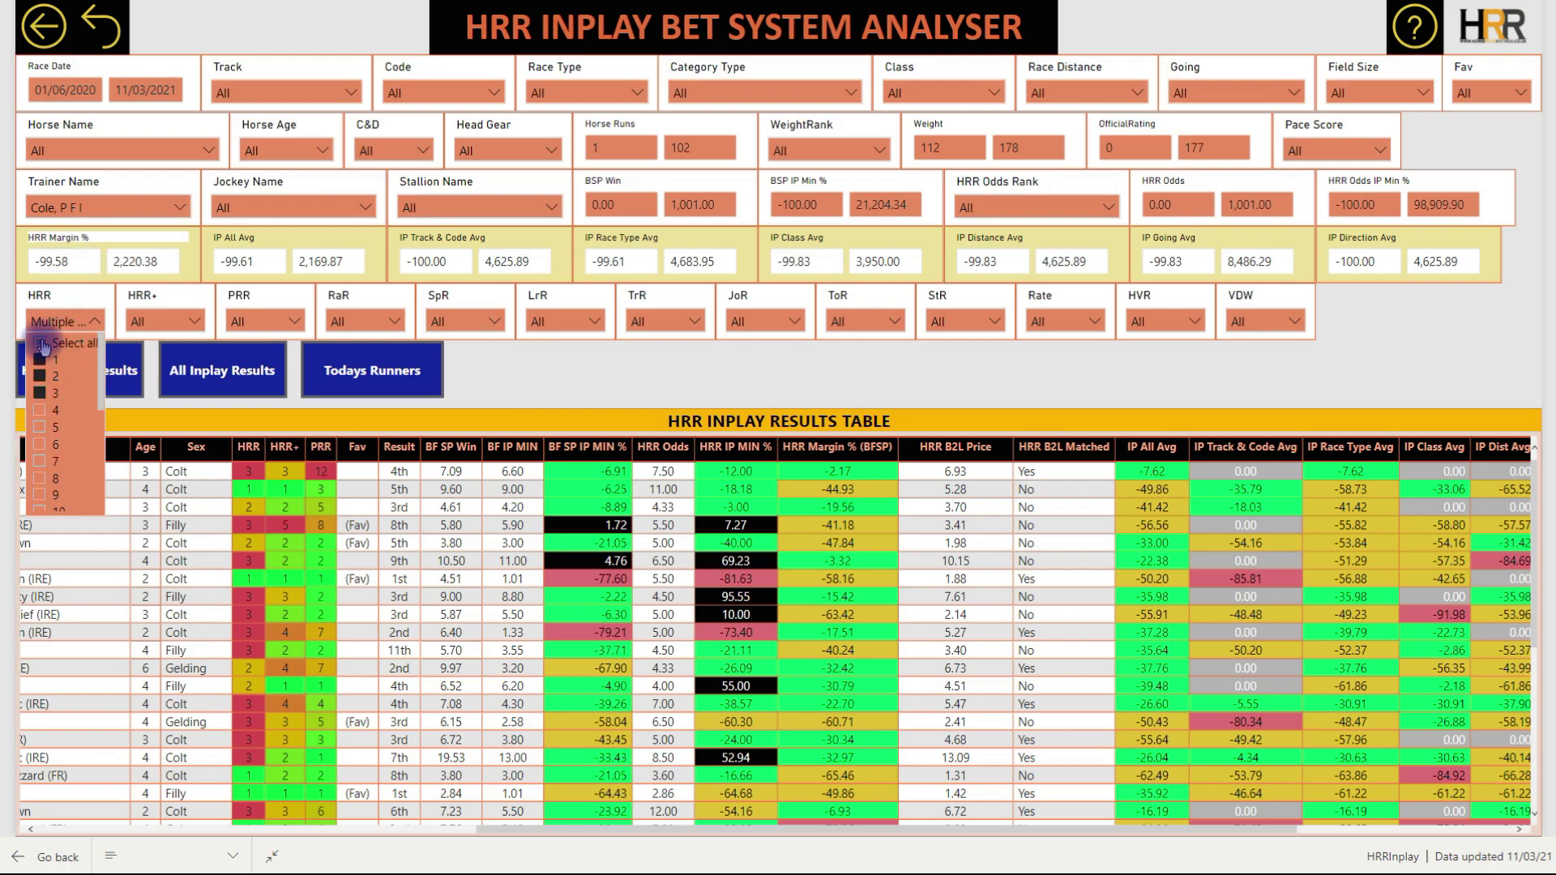
pyautogui.click(69, 350)
pyautogui.click(517, 351)
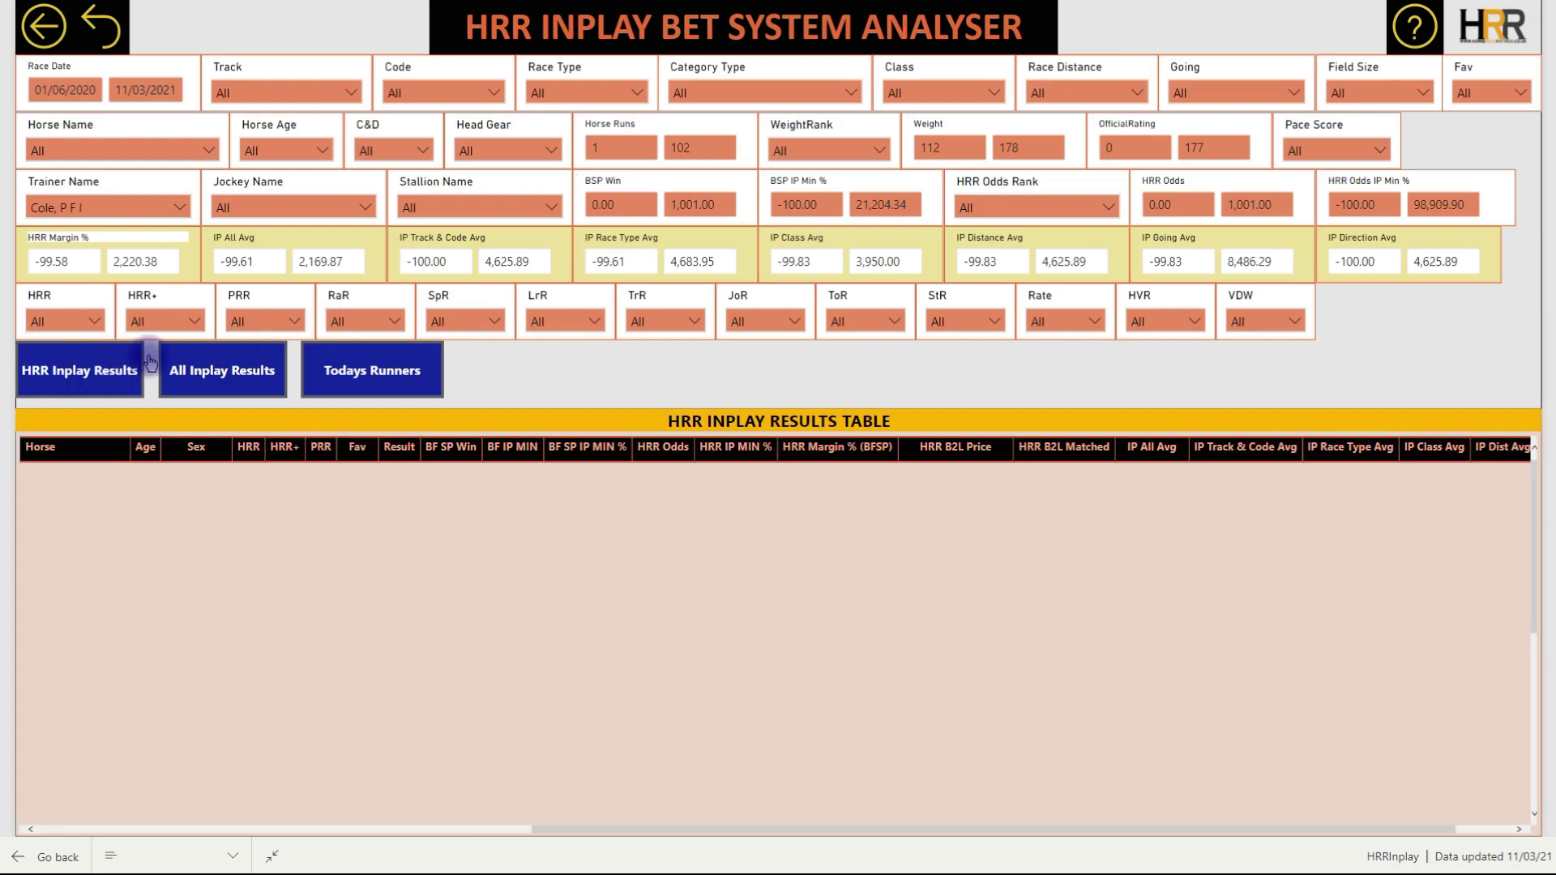
# Show the Todays Runners filter, search it for "great c", clear the search, and select all horses except (Blank).
pyautogui.click(398, 385)
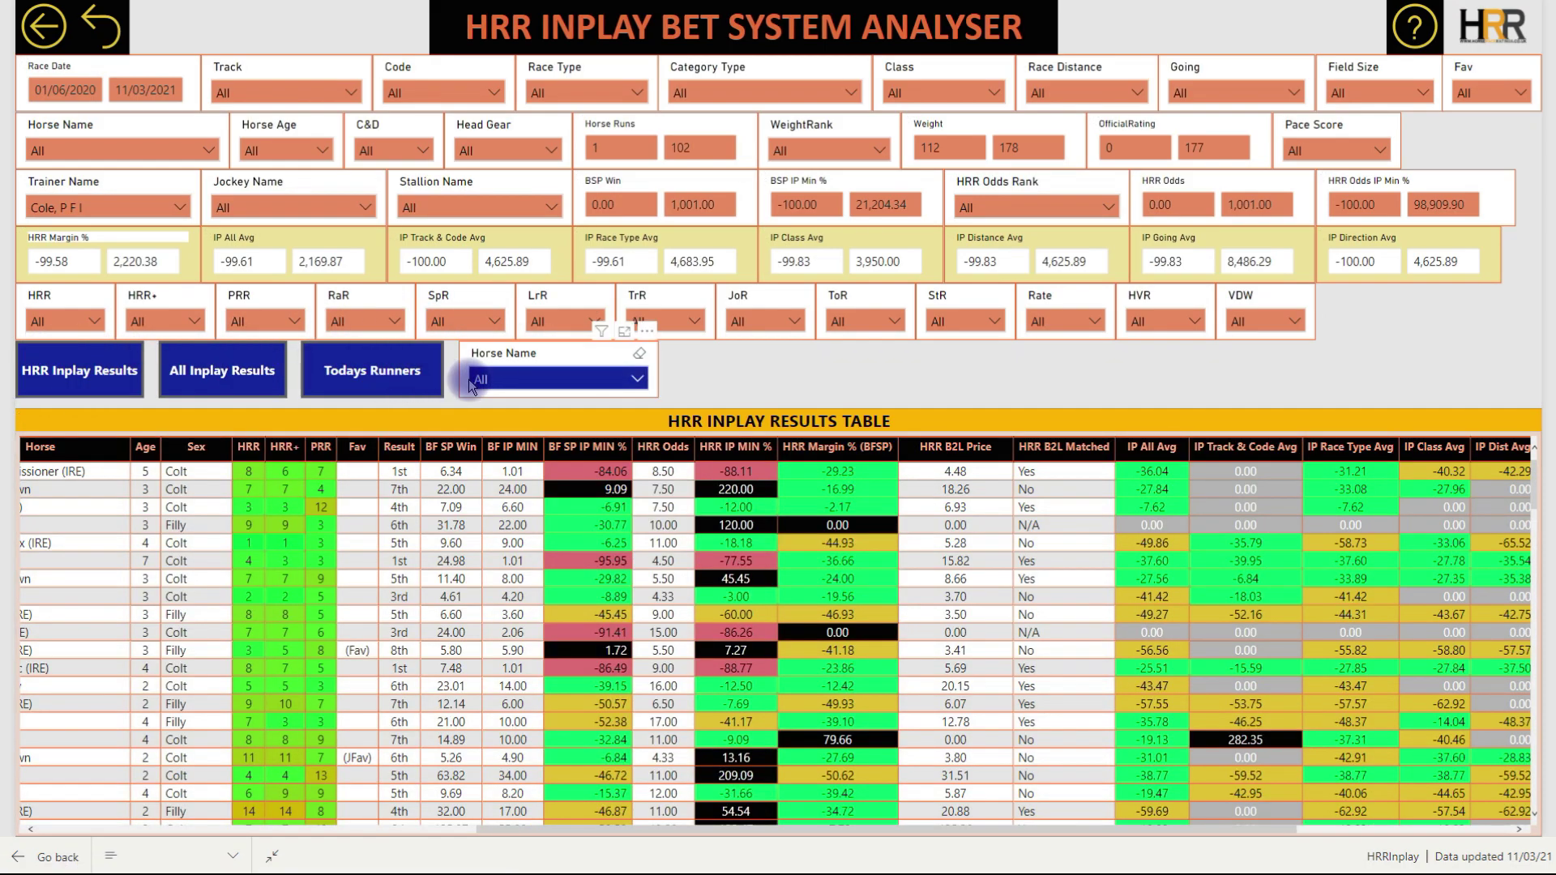
pyautogui.click(516, 388)
pyautogui.write('great c')
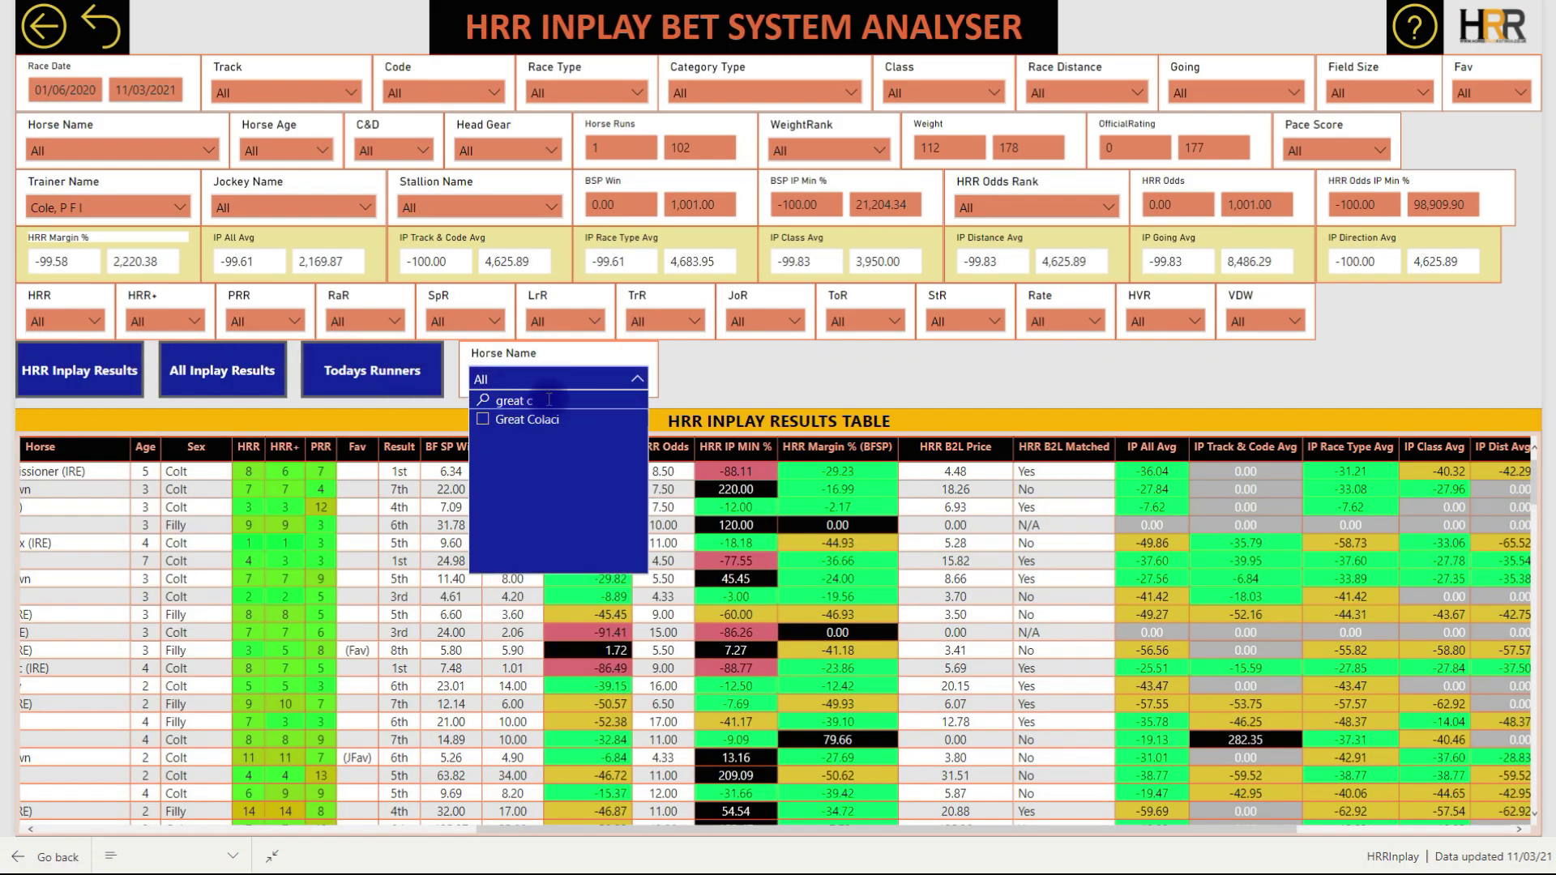
pyautogui.press('BackSpace')
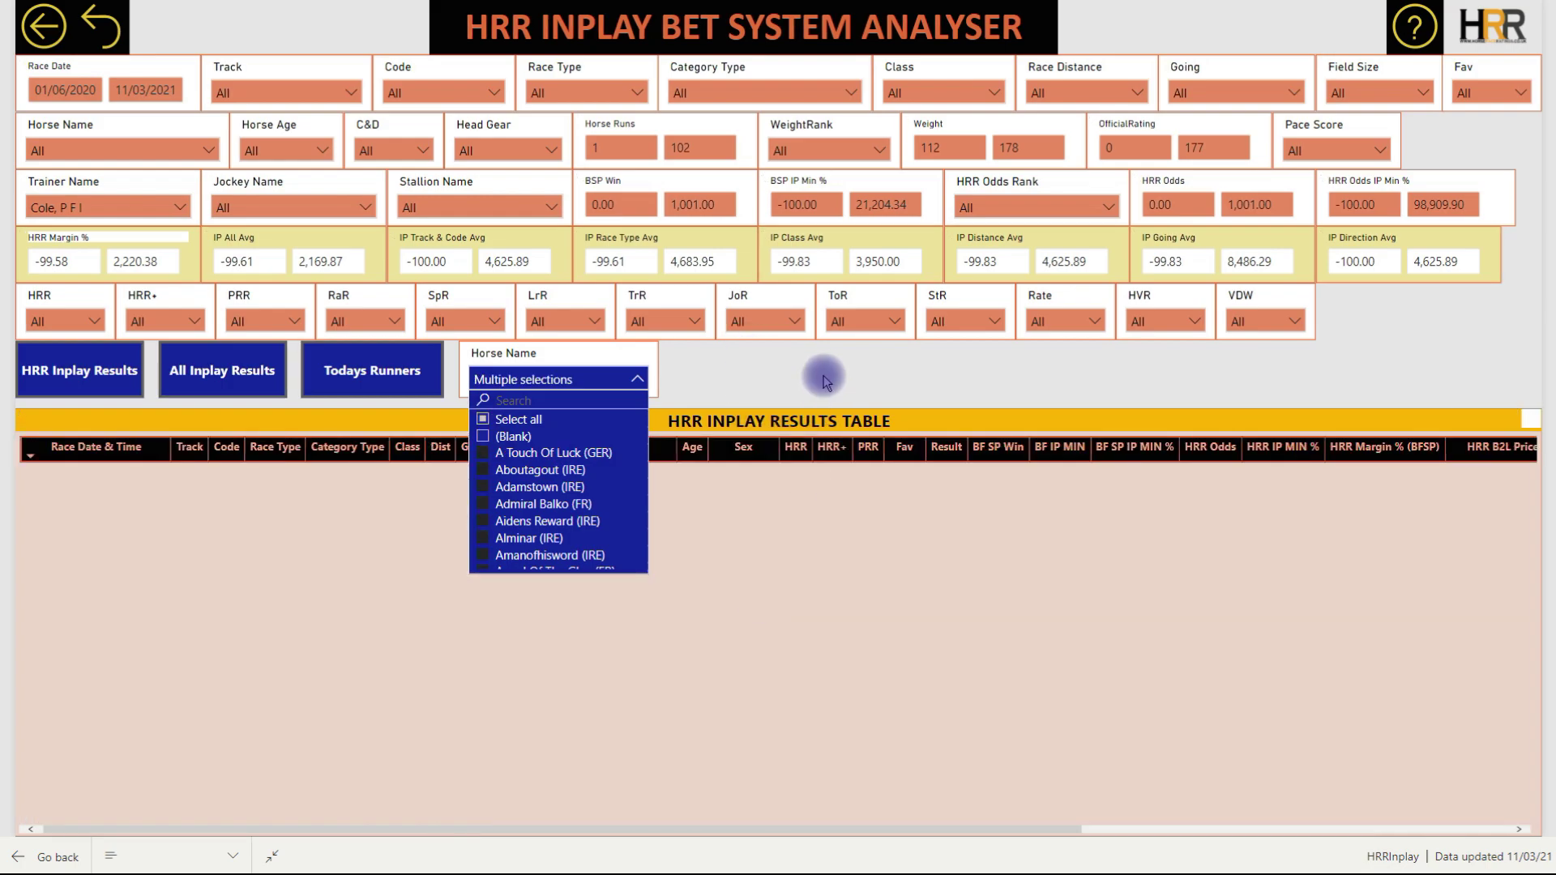
pyautogui.click(822, 372)
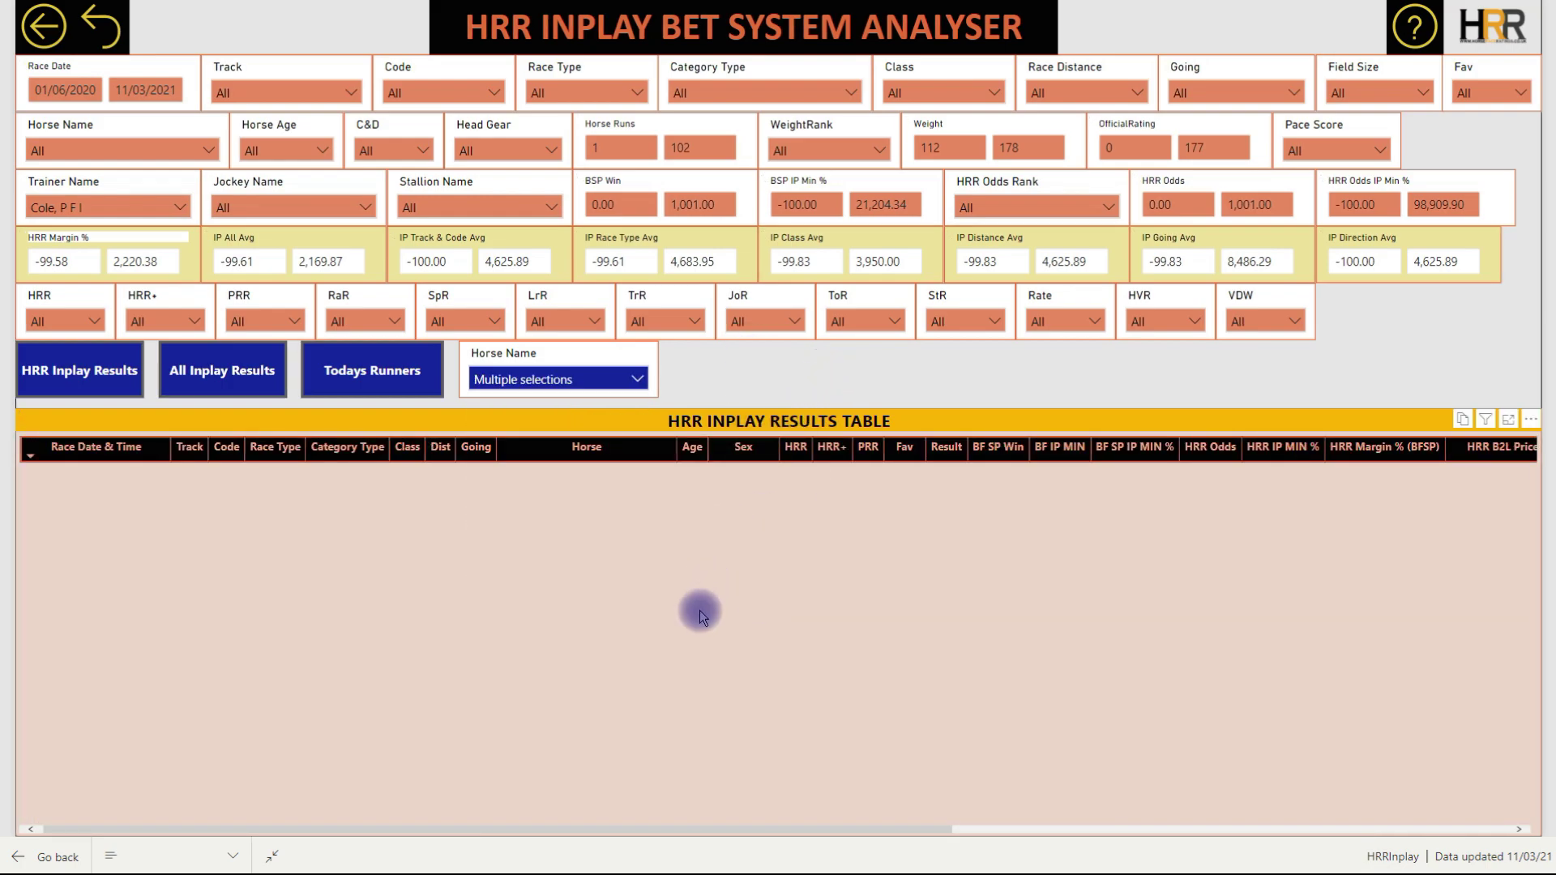
# Remove the Trainer Name selection so runners from all trainers are included.
pyautogui.click(94, 207)
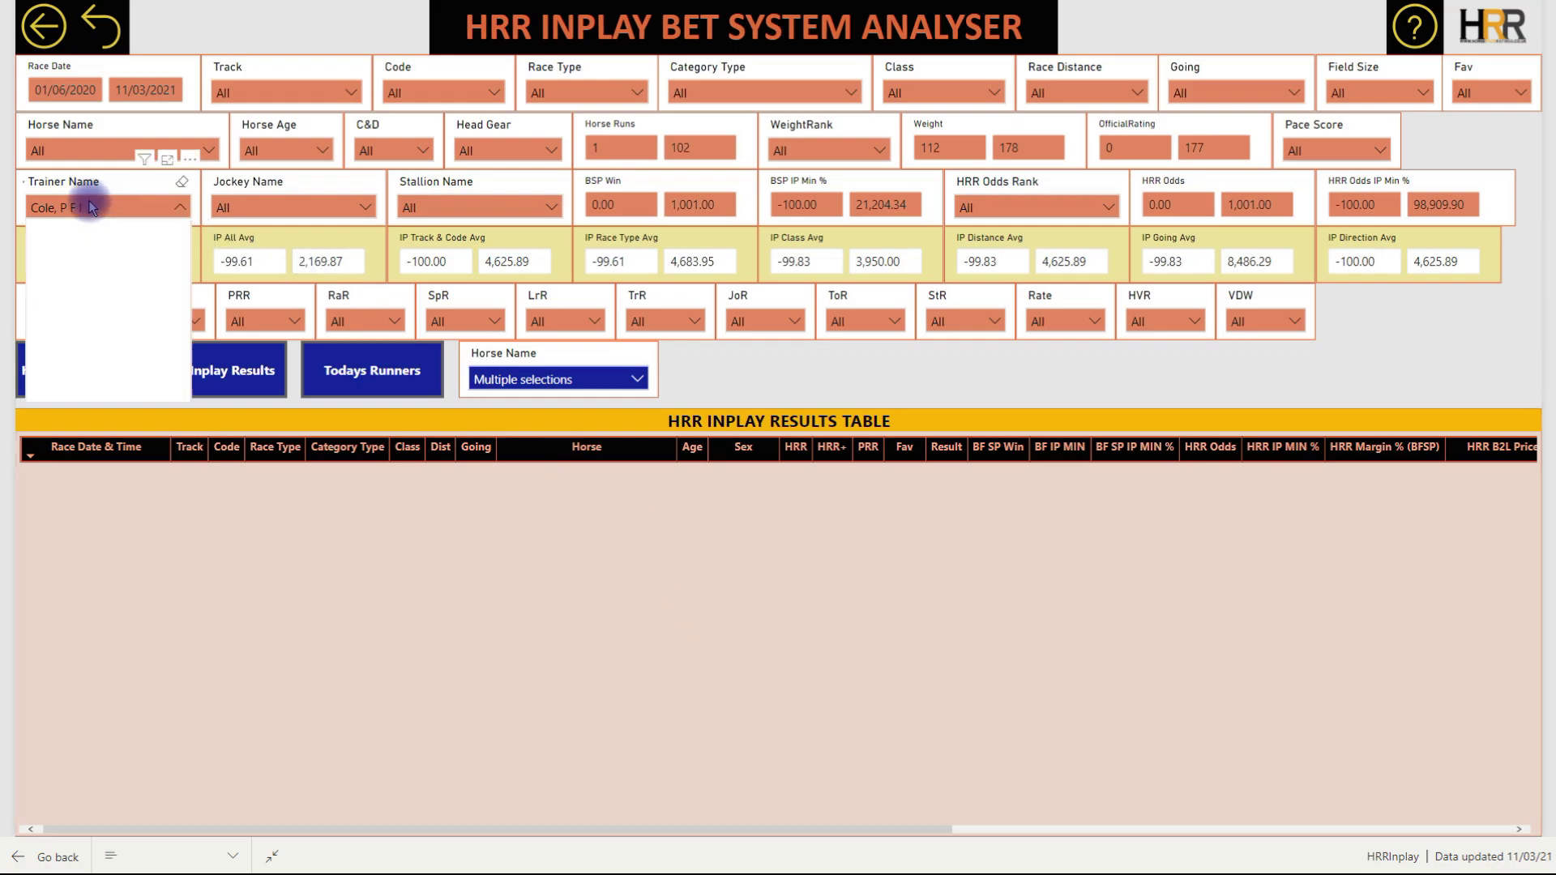
pyautogui.click(40, 231)
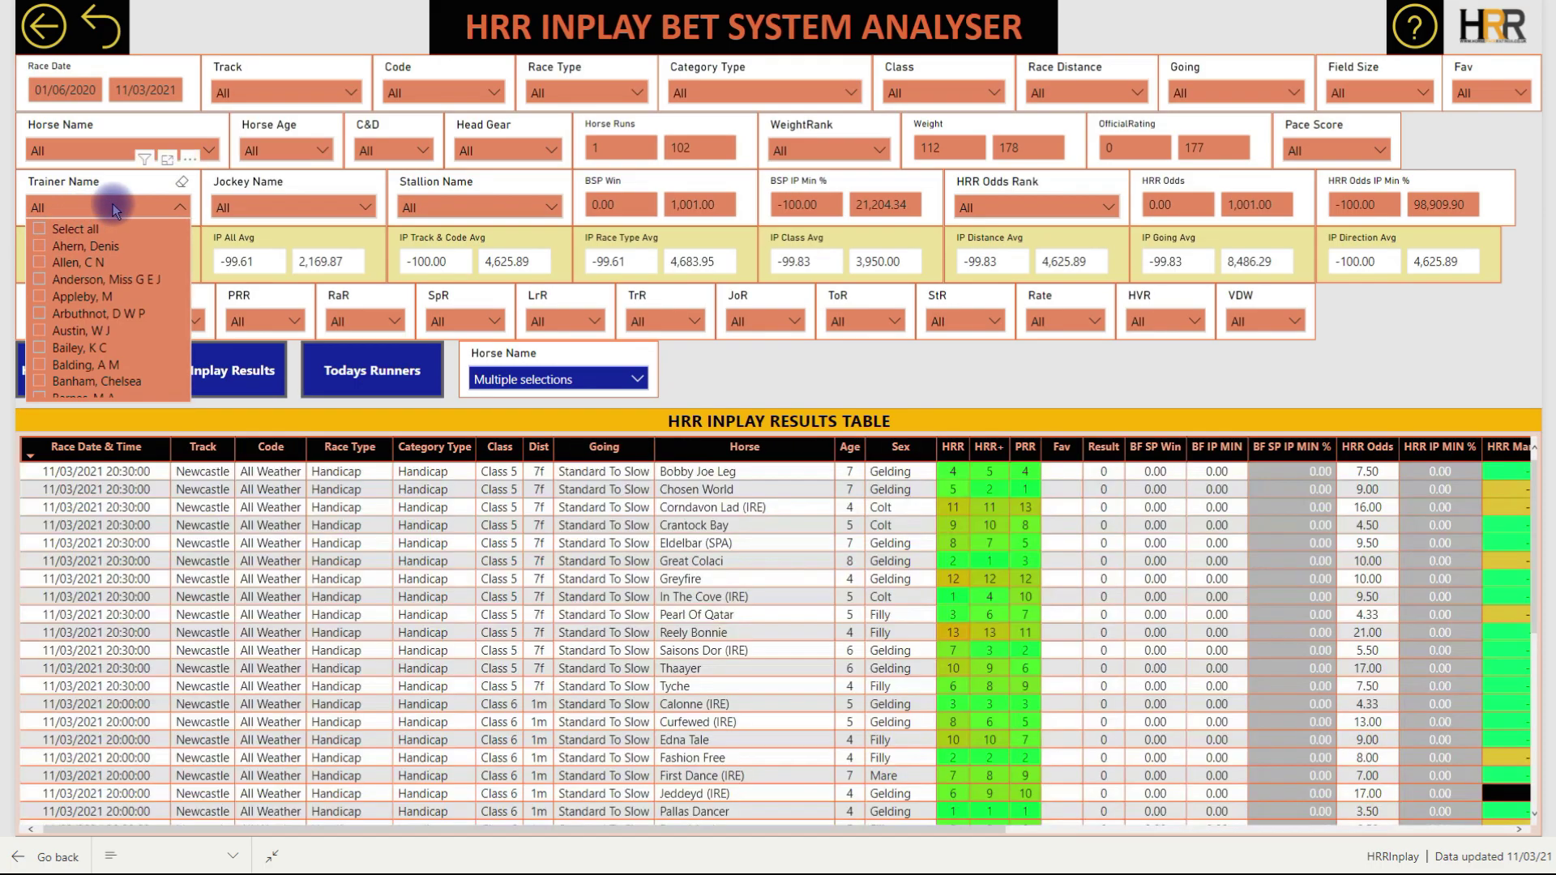
pyautogui.click(90, 209)
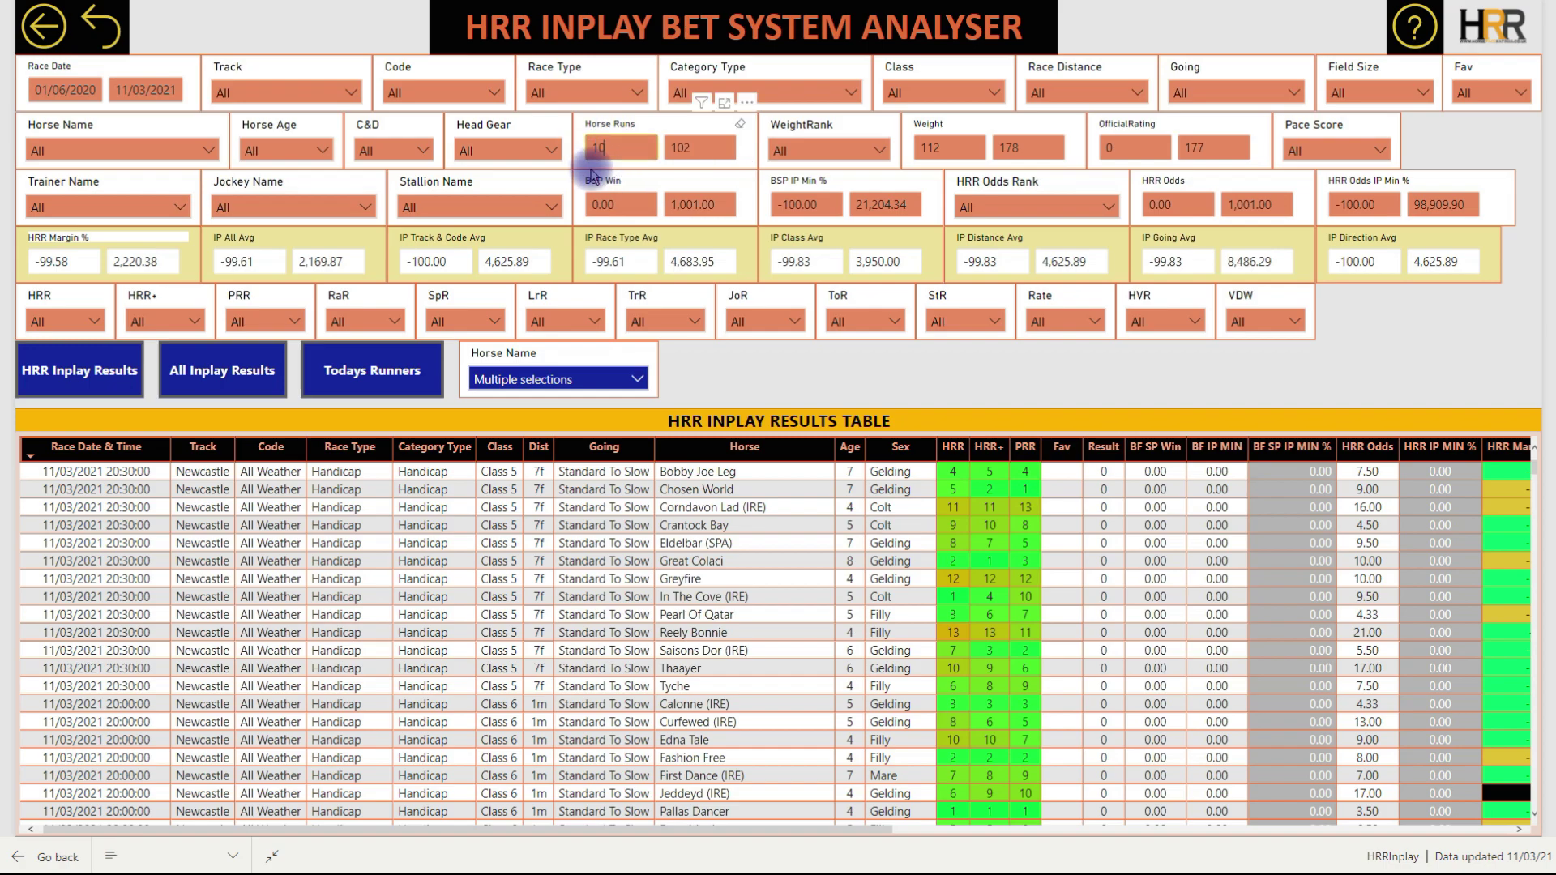
# Set the minimum Horse Runs to 10 and look through the matching runners for the day.
pyautogui.click(697, 150)
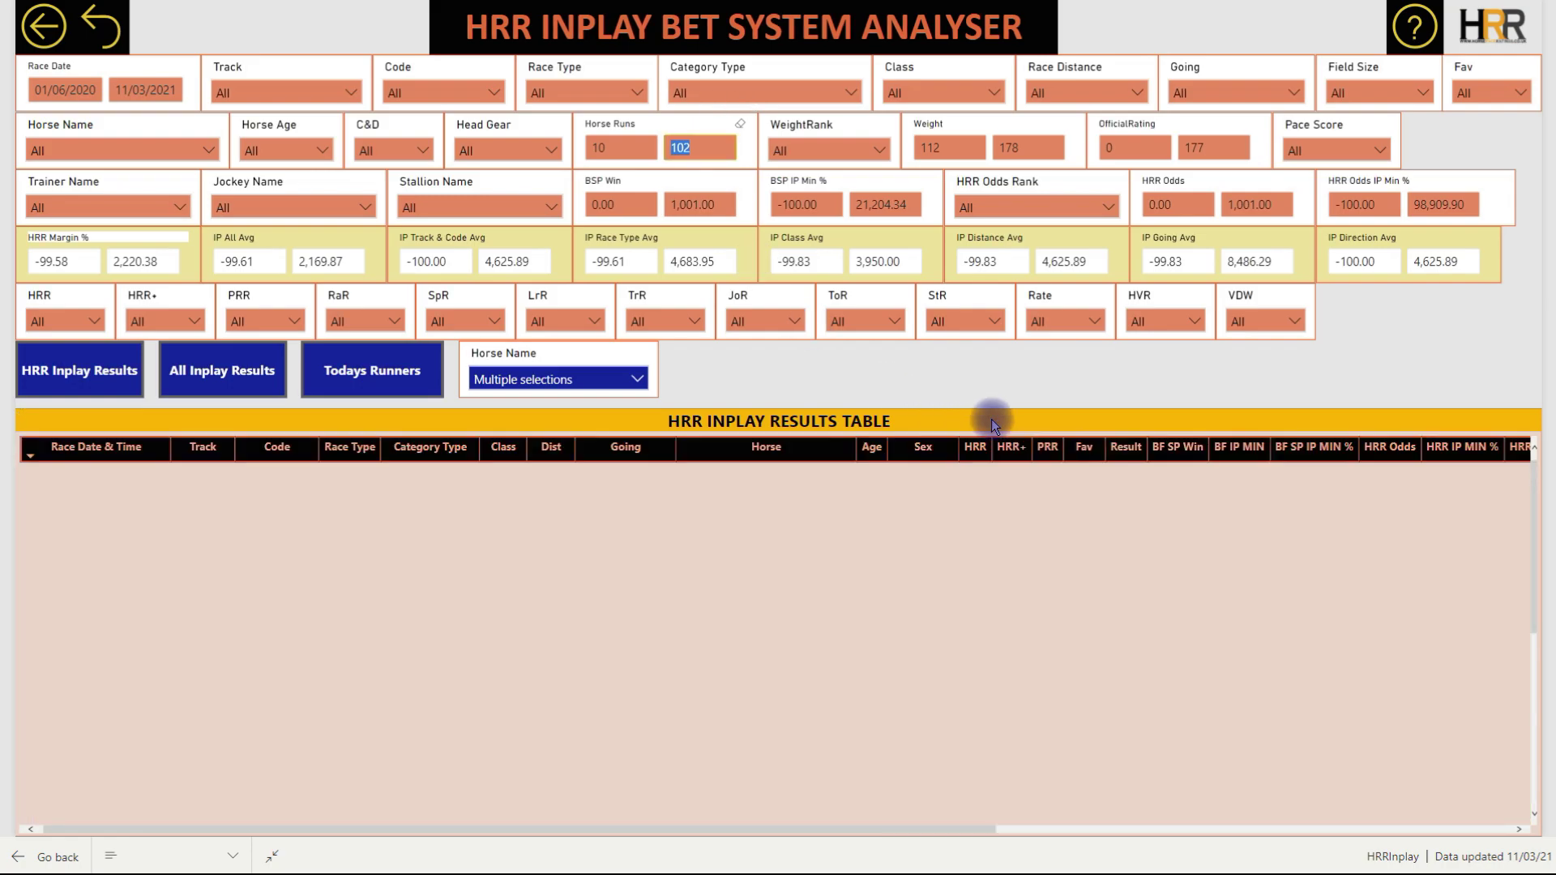
pyautogui.scroll(-15, 861, 579)
pyautogui.scroll(-10, 861, 568)
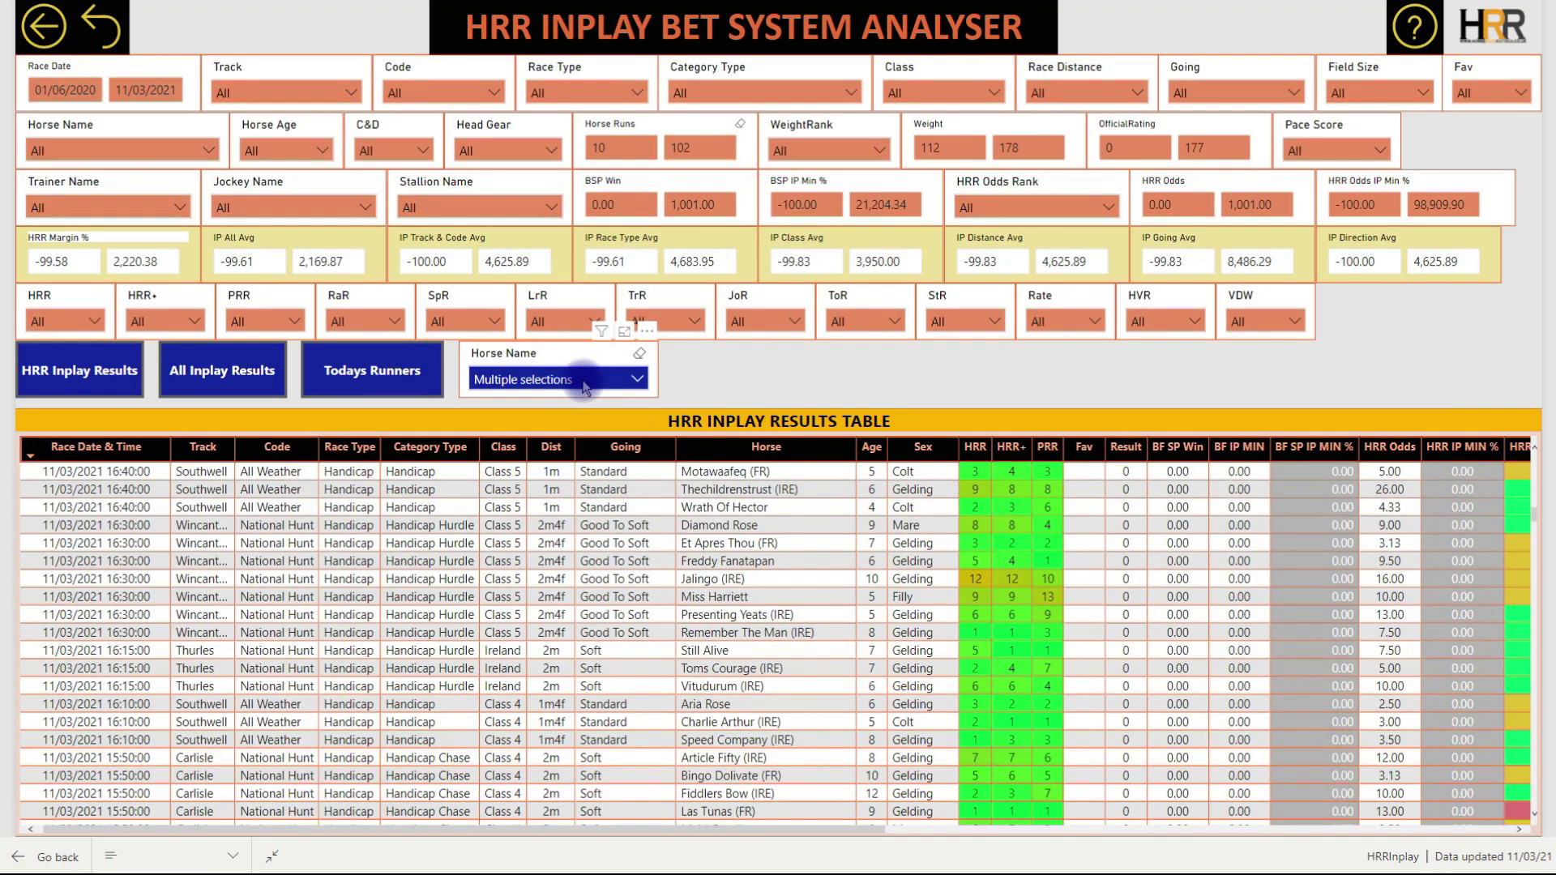
# Reset the Horse Name selection for today's runners to All.
pyautogui.click(585, 388)
pyautogui.click(481, 420)
pyautogui.click(760, 391)
# Look through the horses listed in the main Horse Name filter without selecting one.
pyautogui.click(67, 139)
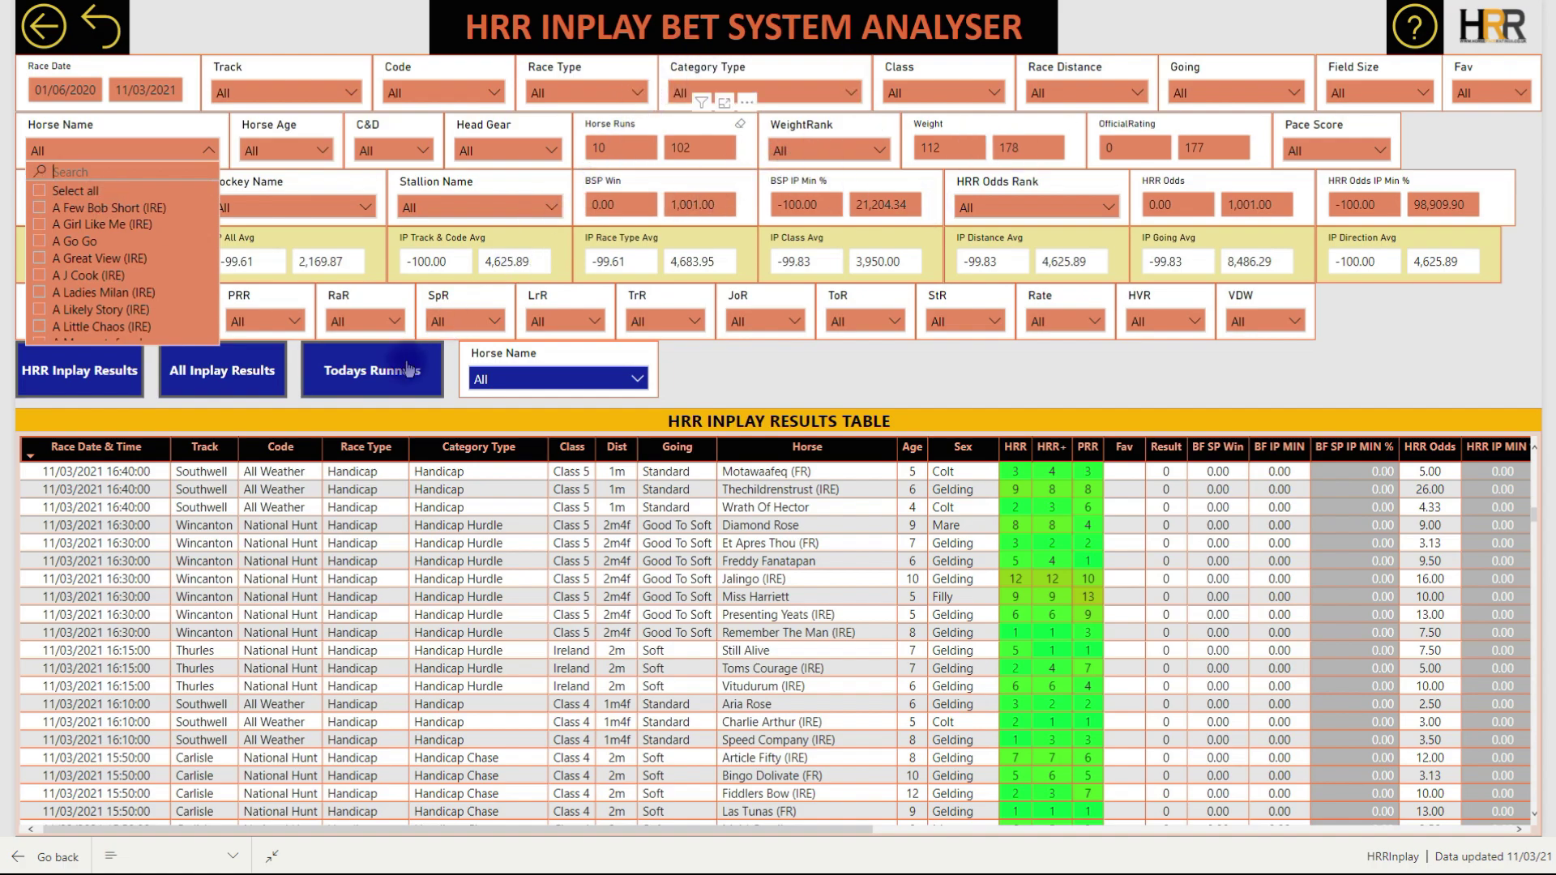
pyautogui.scroll(-10, 130, 248)
pyautogui.scroll(-15, 180, 259)
pyautogui.scroll(-10, 186, 276)
pyautogui.click(801, 385)
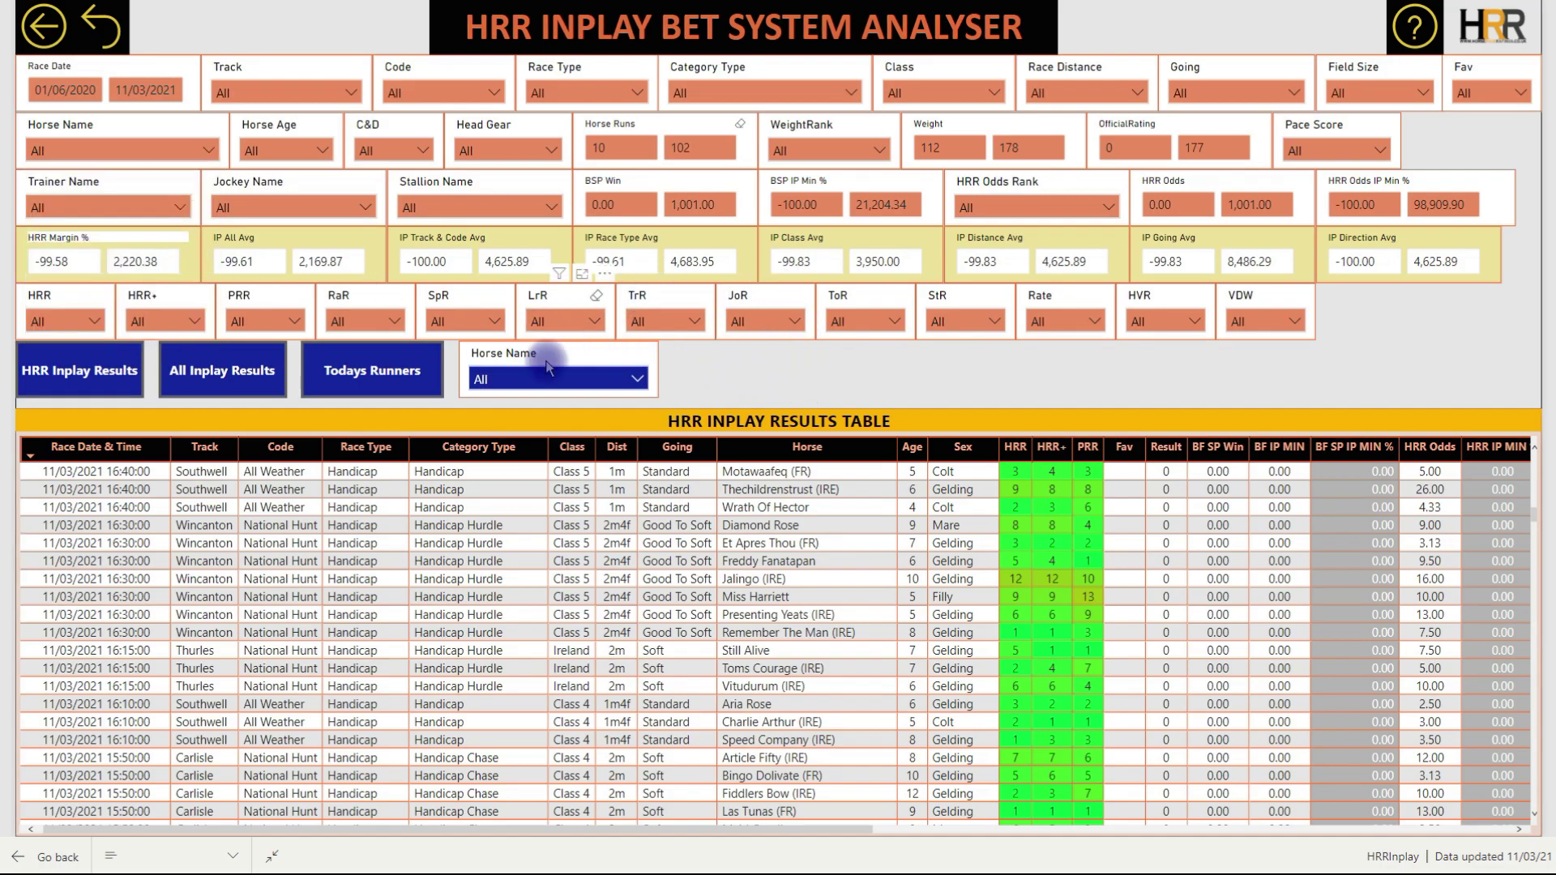
# Examine the HRR Margin % (BFSP) and in-play average columns for the runners with at least 10 runs.
pyautogui.moveTo(878, 832); pyautogui.dragTo(1508, 797)
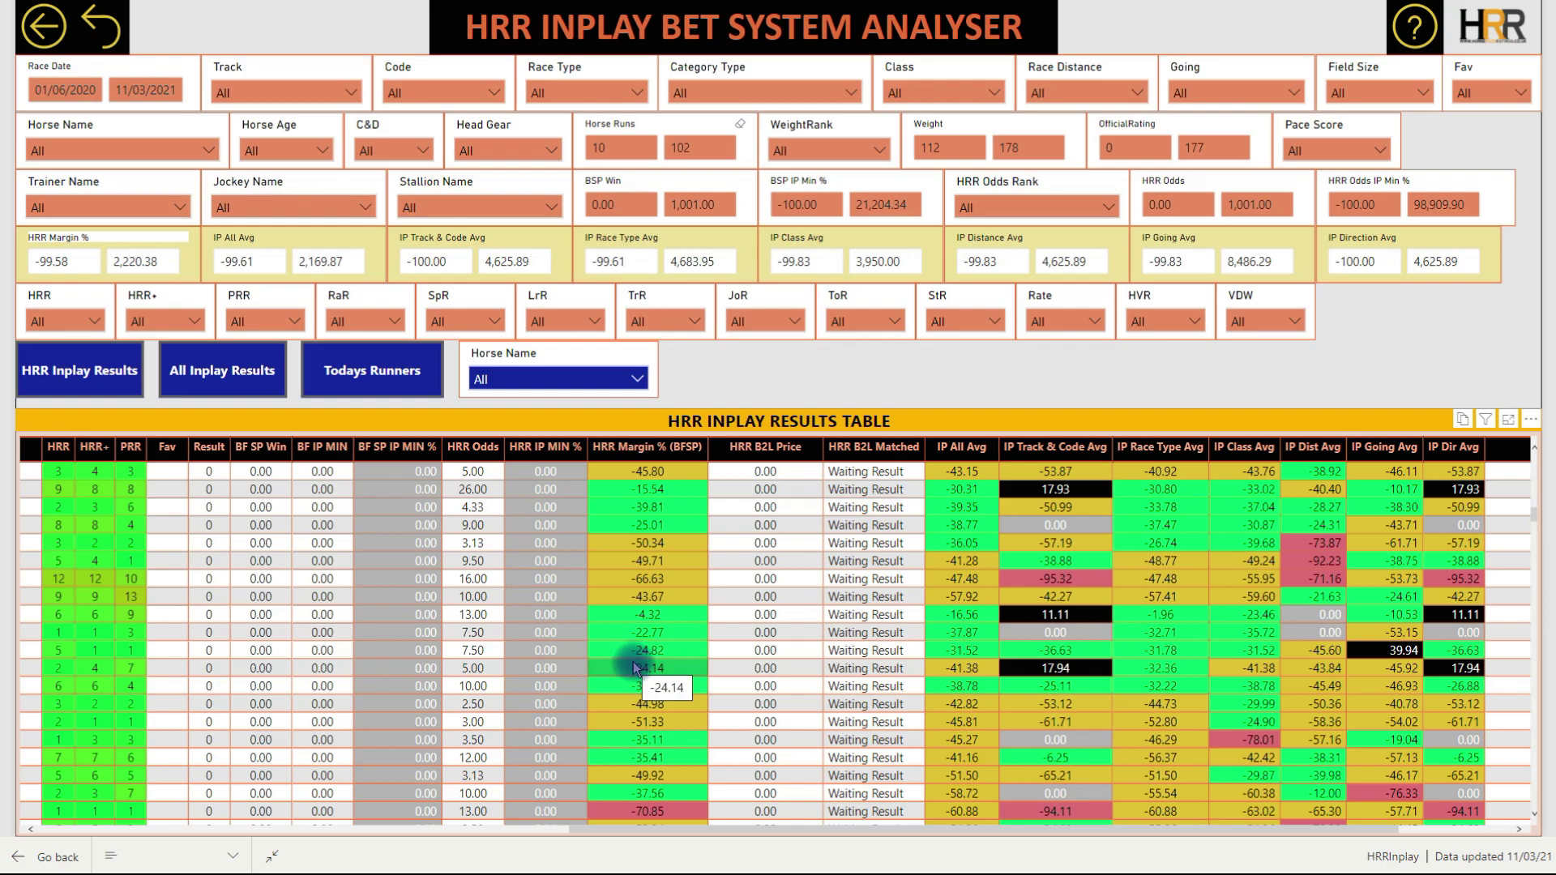
pyautogui.scroll(5, 883, 632)
pyautogui.scroll(-10, 884, 632)
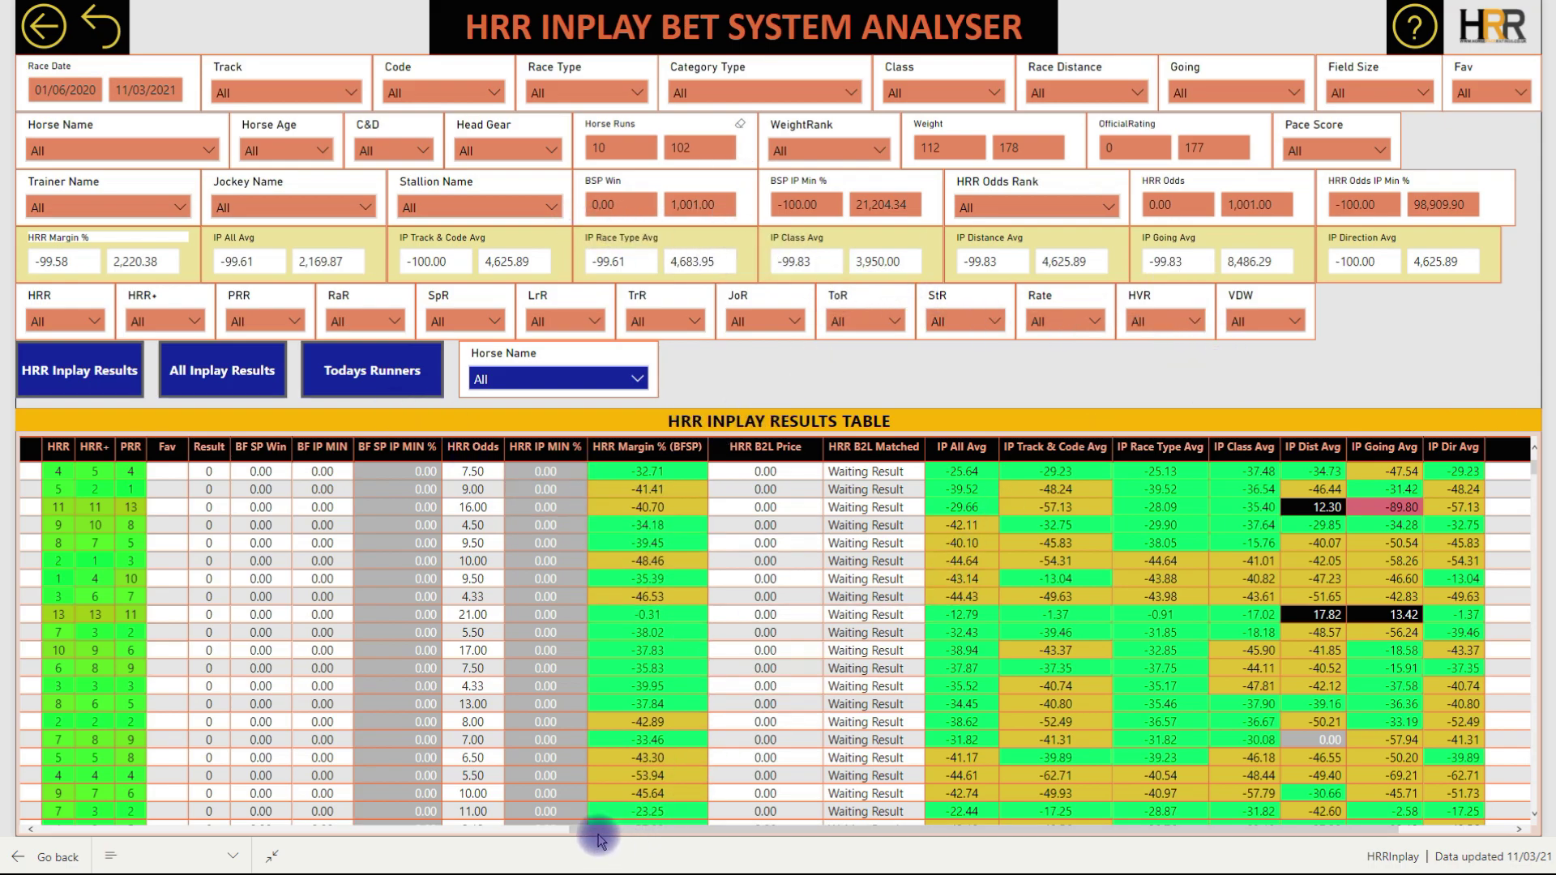
# Bring the results table back to its first columns and return to the report's main menu.
pyautogui.moveTo(598, 829); pyautogui.dragTo(12, 802)
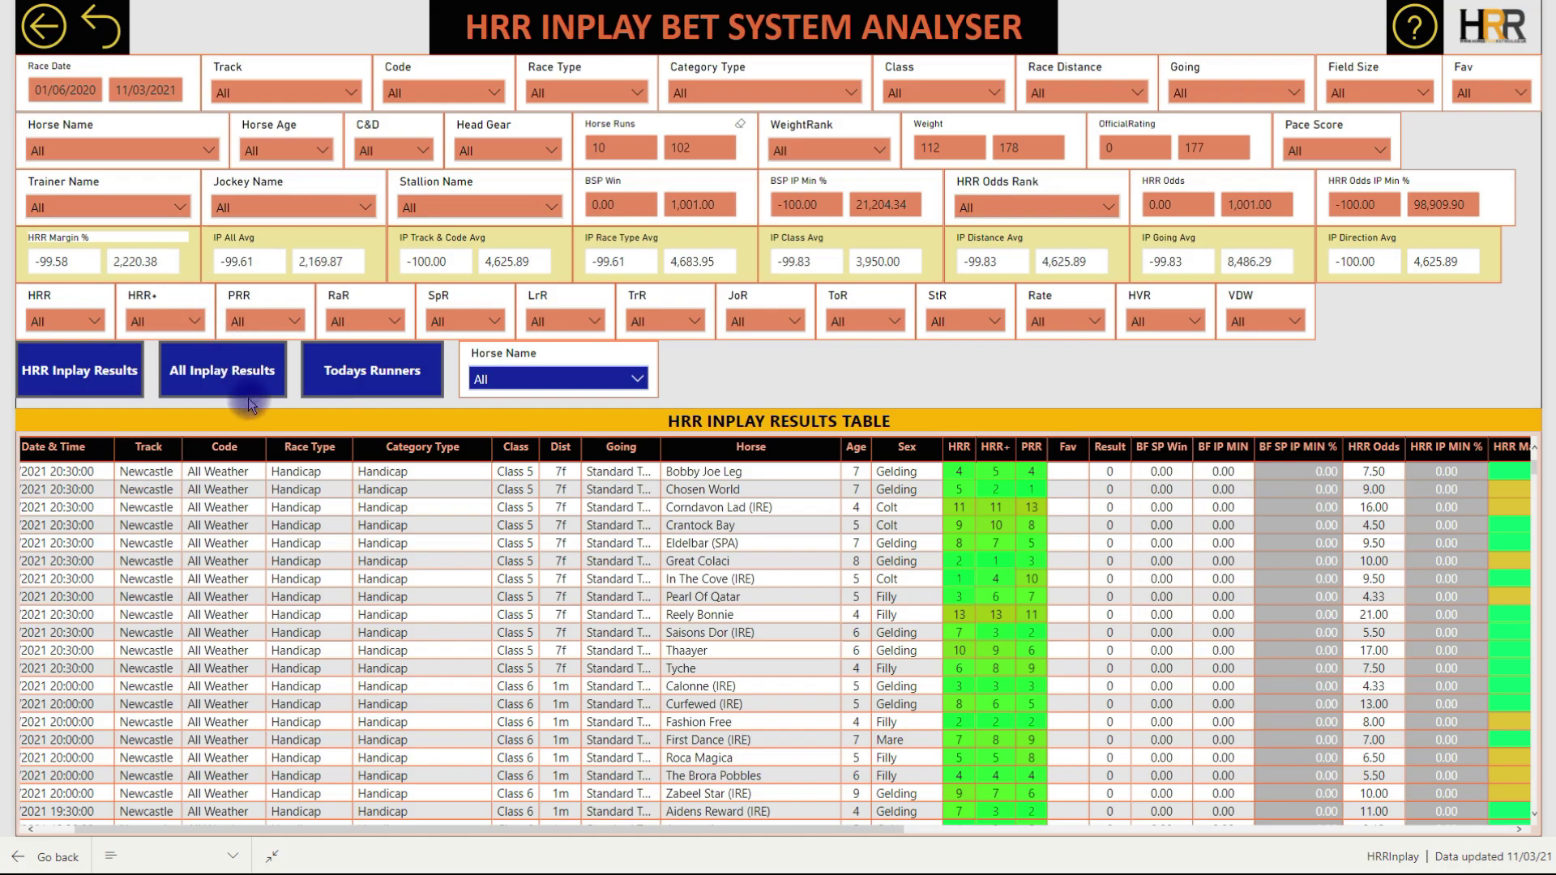
pyautogui.click(53, 22)
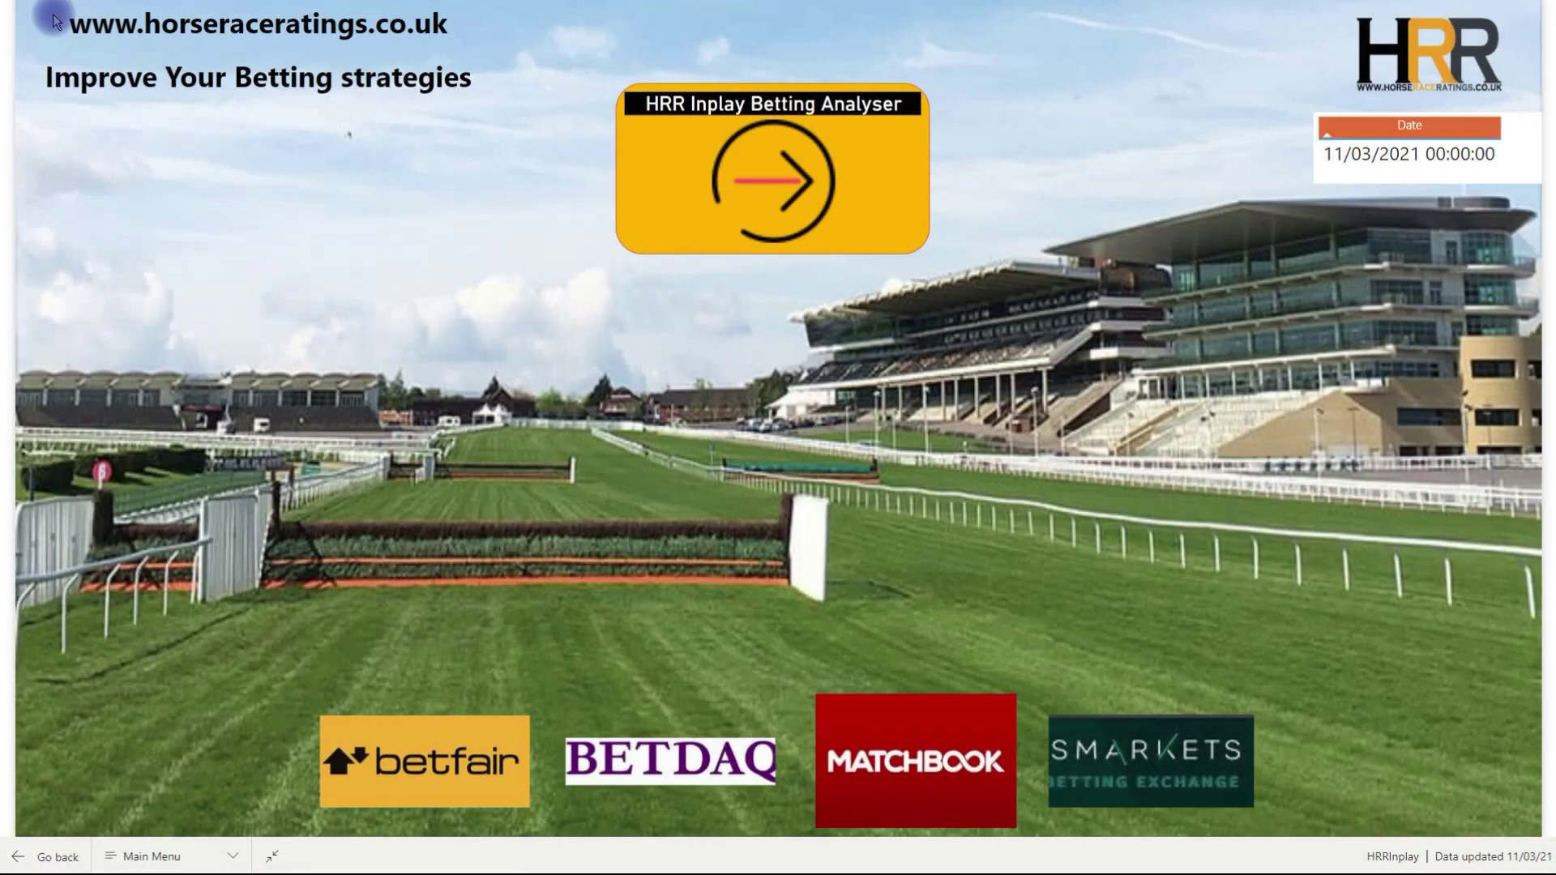